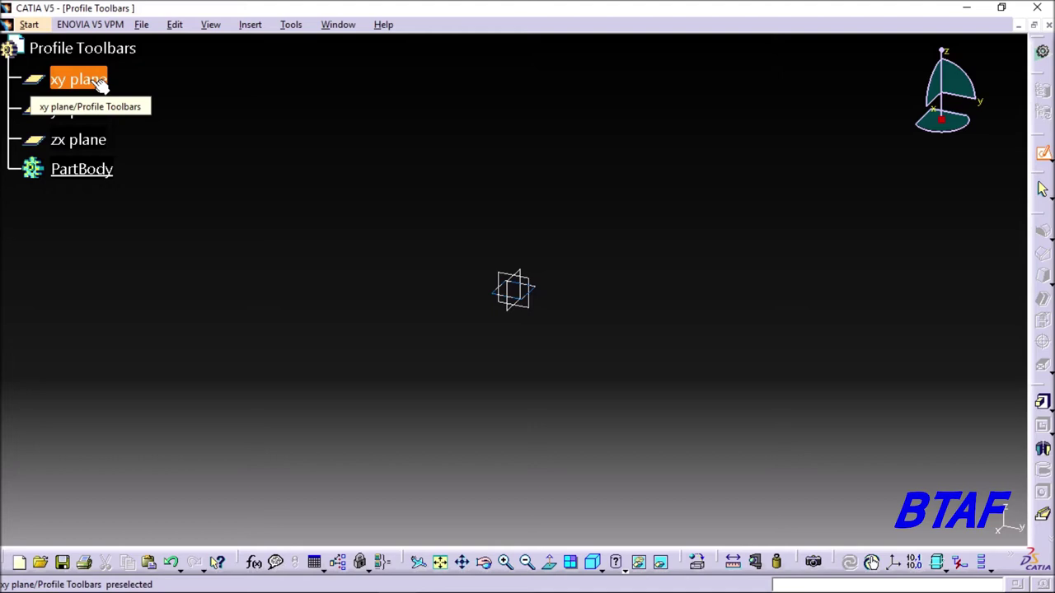
- Start a new sketch on the xy plane
click(99, 85)
mouse_move(659, 223)
middle_down()
mouse_move(794, 256)
mouse_move(747, 260)
middle_up()
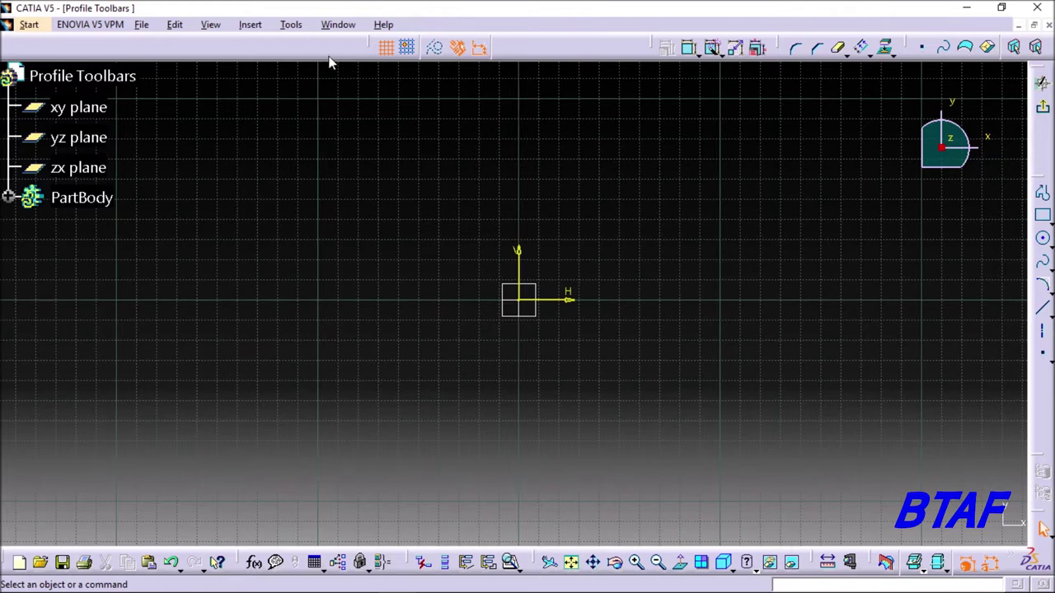
- Check in the list of available toolbars whether the Profile toolbar is switched on
click(211, 25)
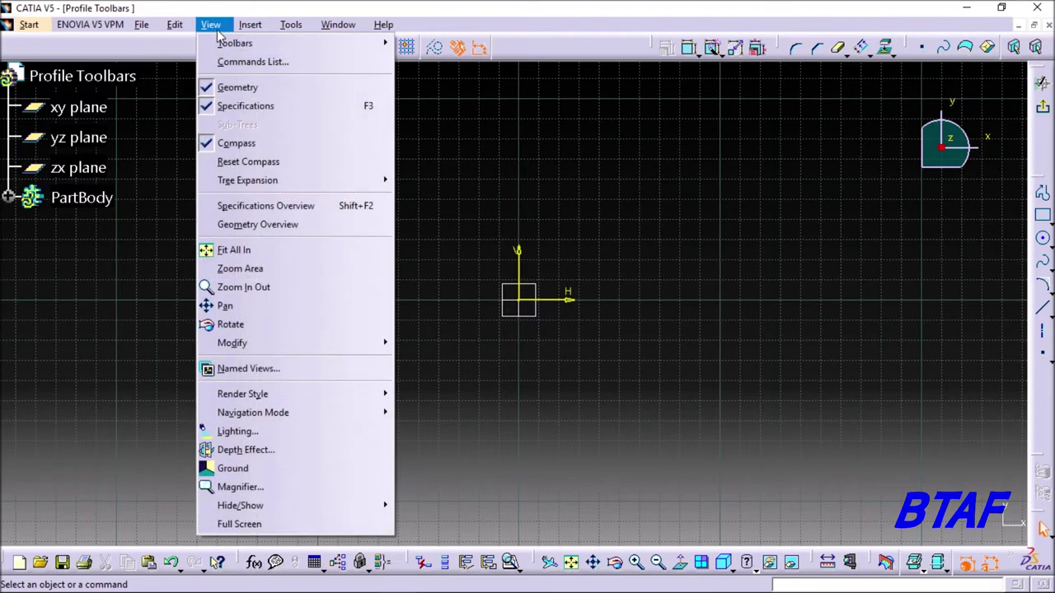
mouse_move(222, 45)
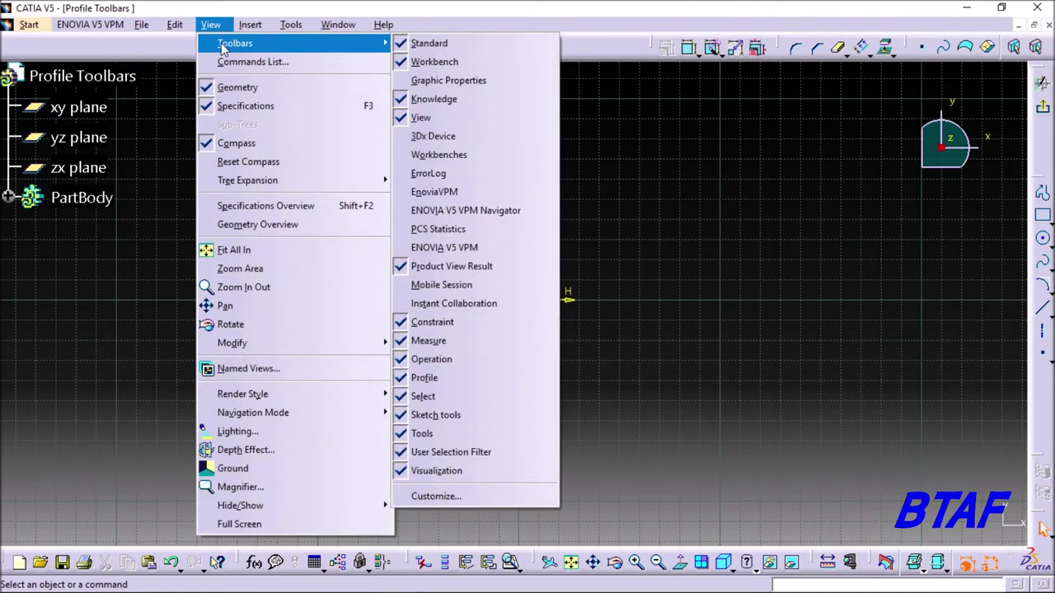
click(521, 386)
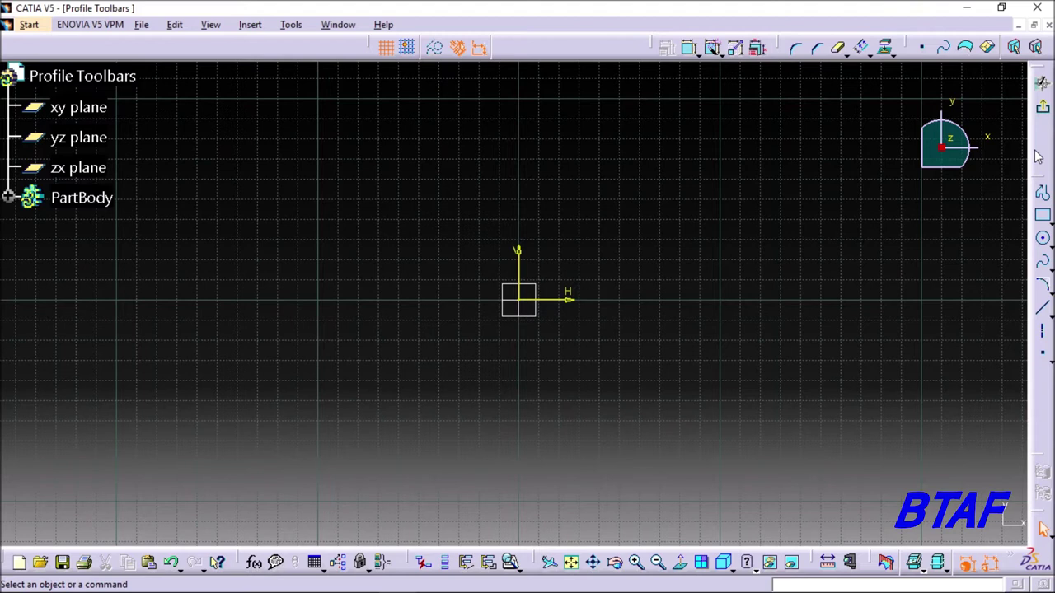
right_click(1039, 155)
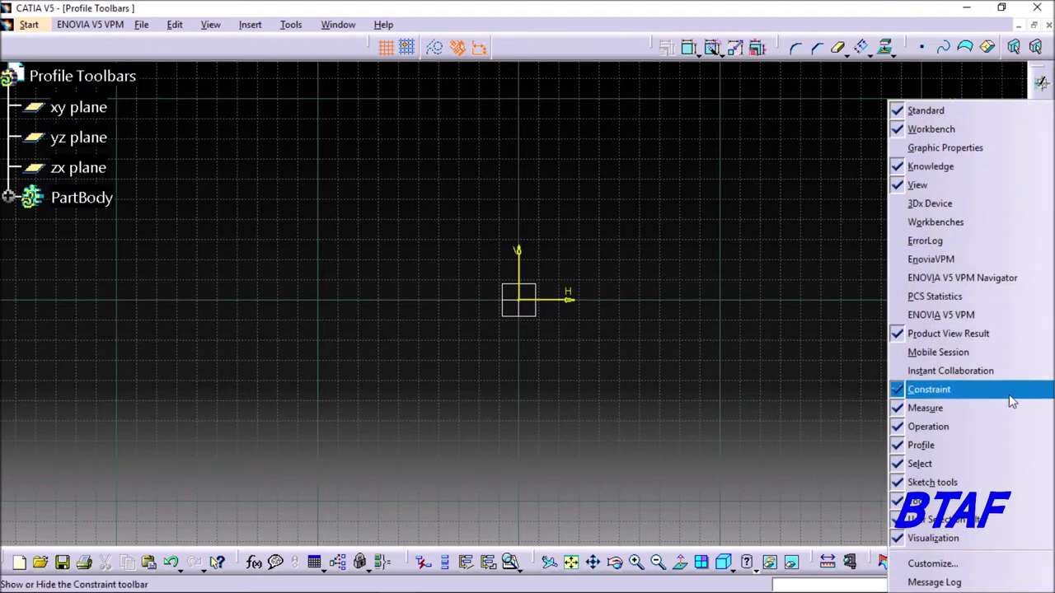
click(979, 445)
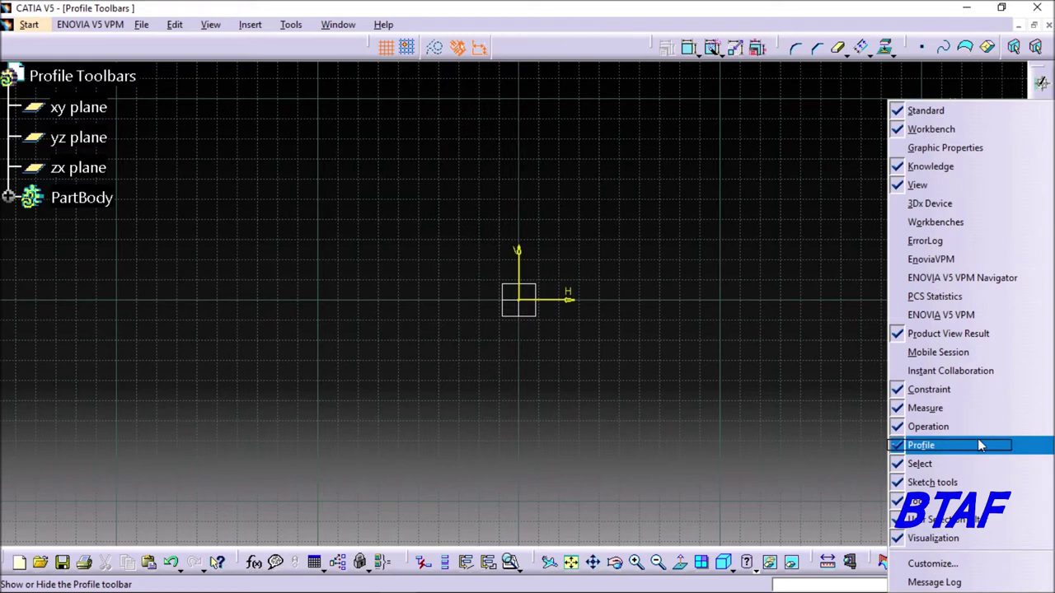
click(775, 356)
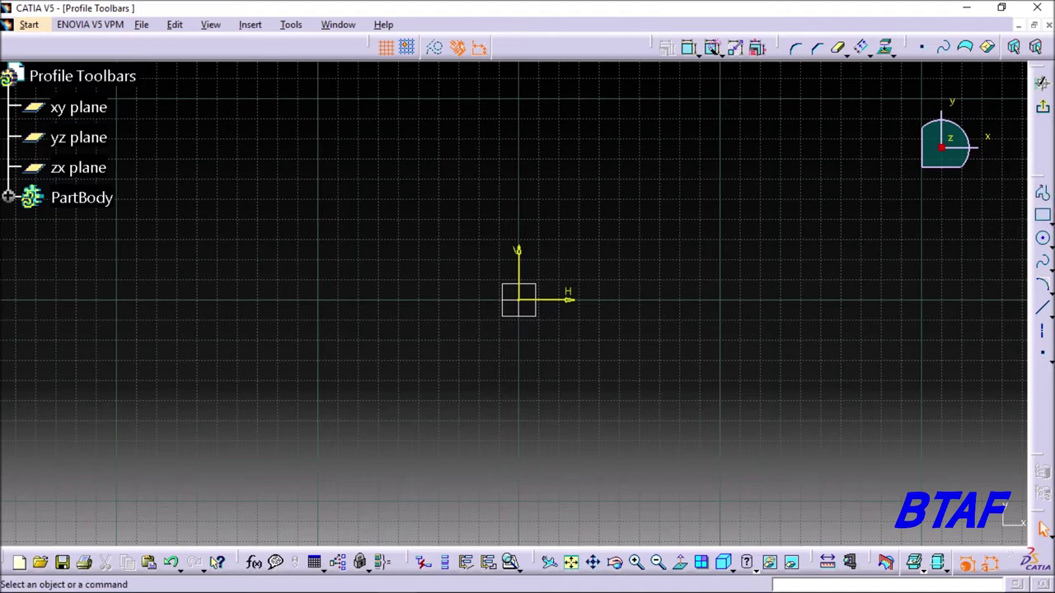
- Start a profile on the vertical axis at about V 80 mm with a stepped run of horizontal, vertical and horizontal lines to about H 133 mm
click(1041, 195)
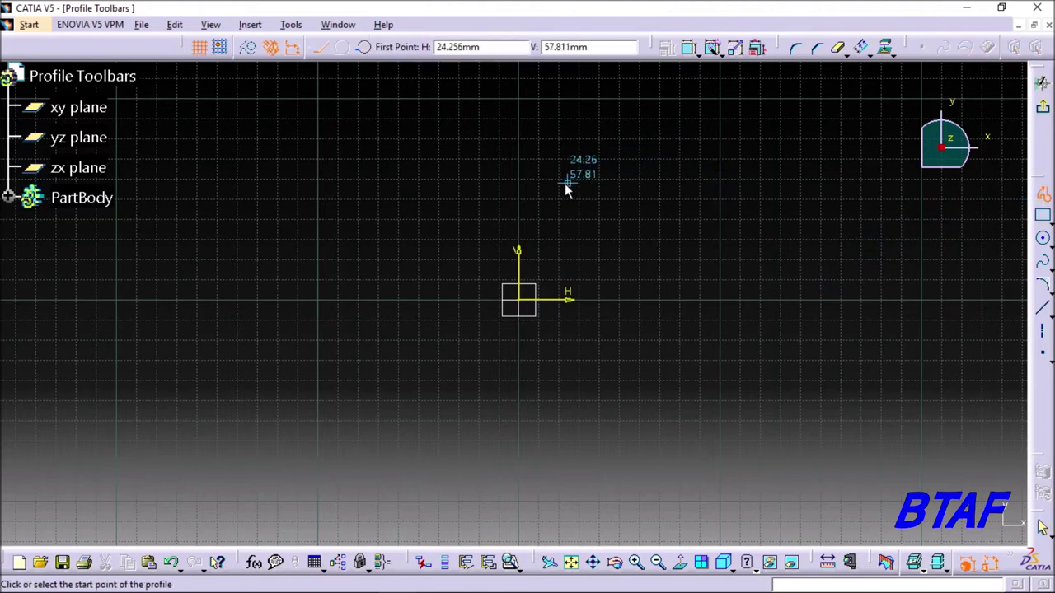
click(519, 137)
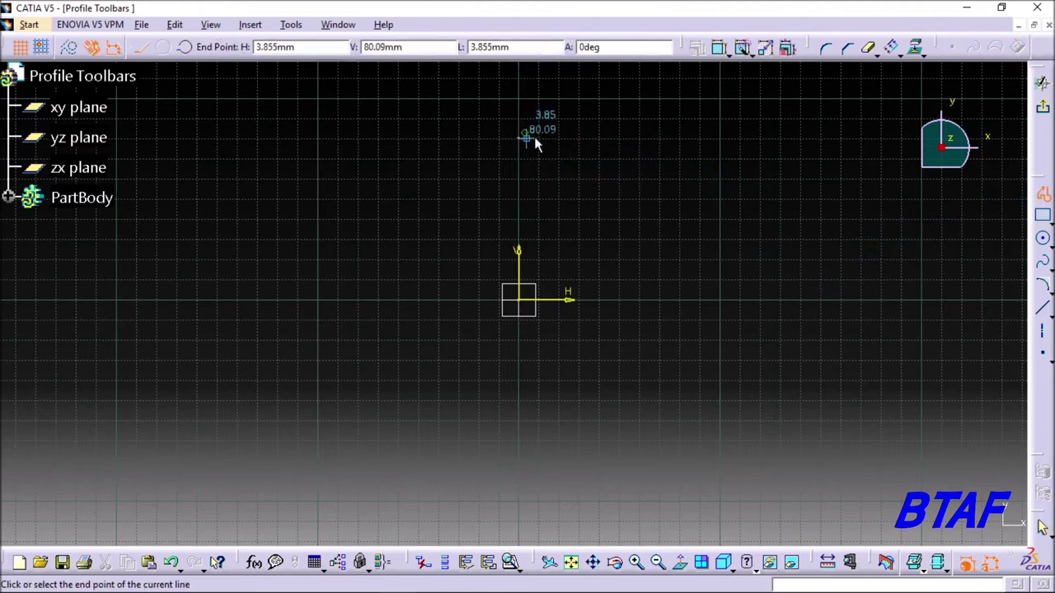
click(690, 138)
click(690, 221)
click(787, 221)
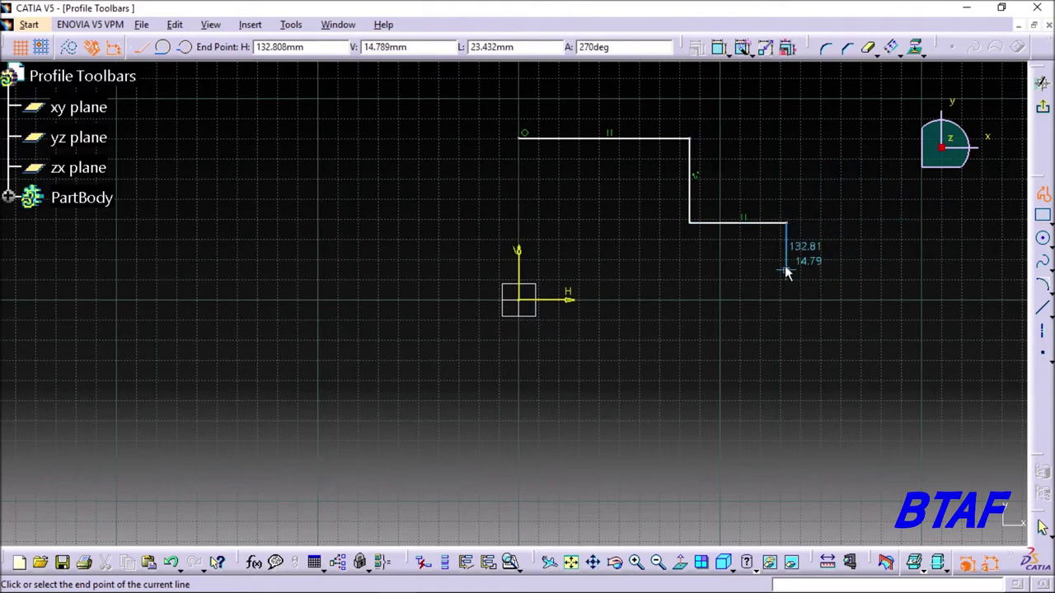
- Continue the profile with a short vertical line, a tangent arc of about 64 mm radius, a horizontal line and a second tangent arc
drag(786, 267, 922, 333)
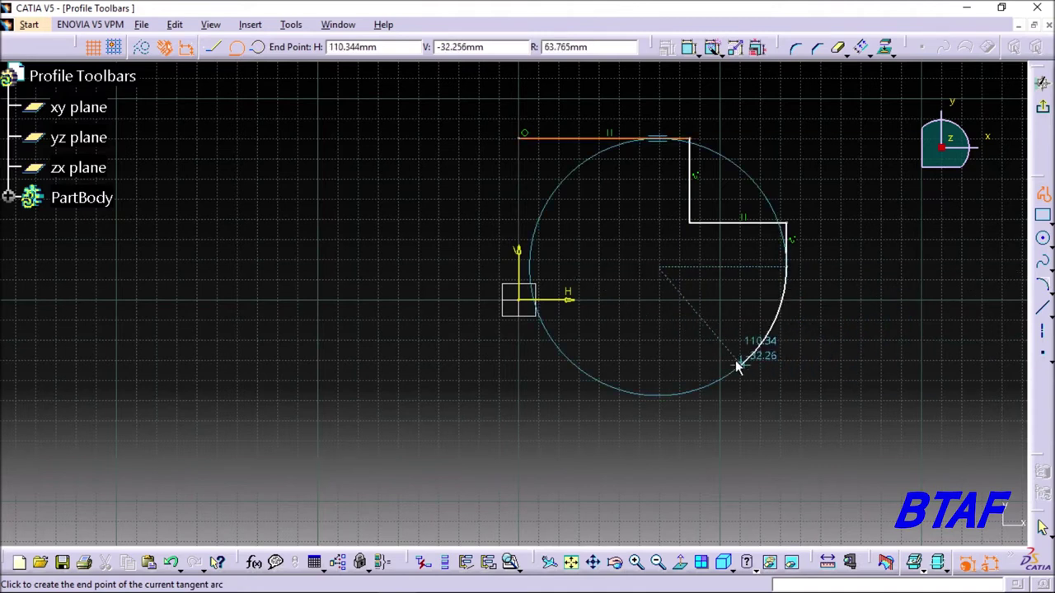
click(738, 367)
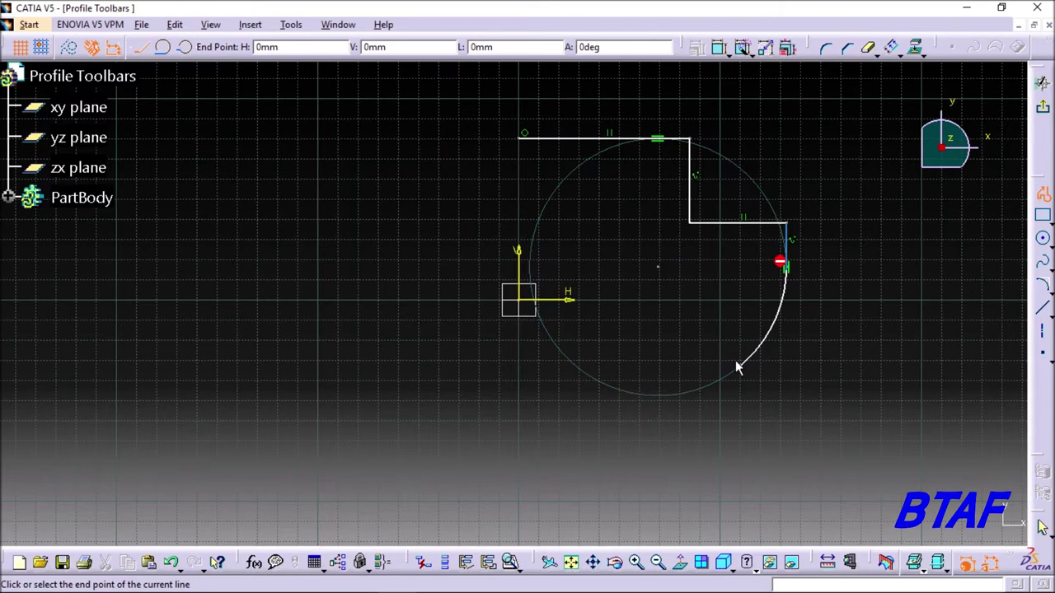
click(659, 366)
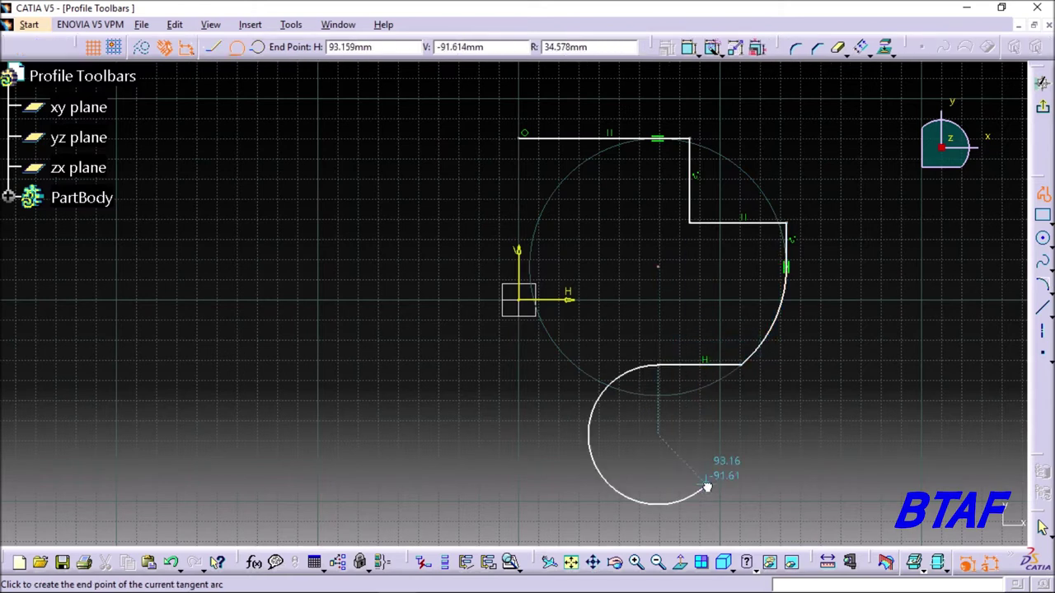
click(661, 489)
- Close the profile with a downward vertical line, a horizontal line and a long line back to the start point
middle_drag(659, 487, 641, 408)
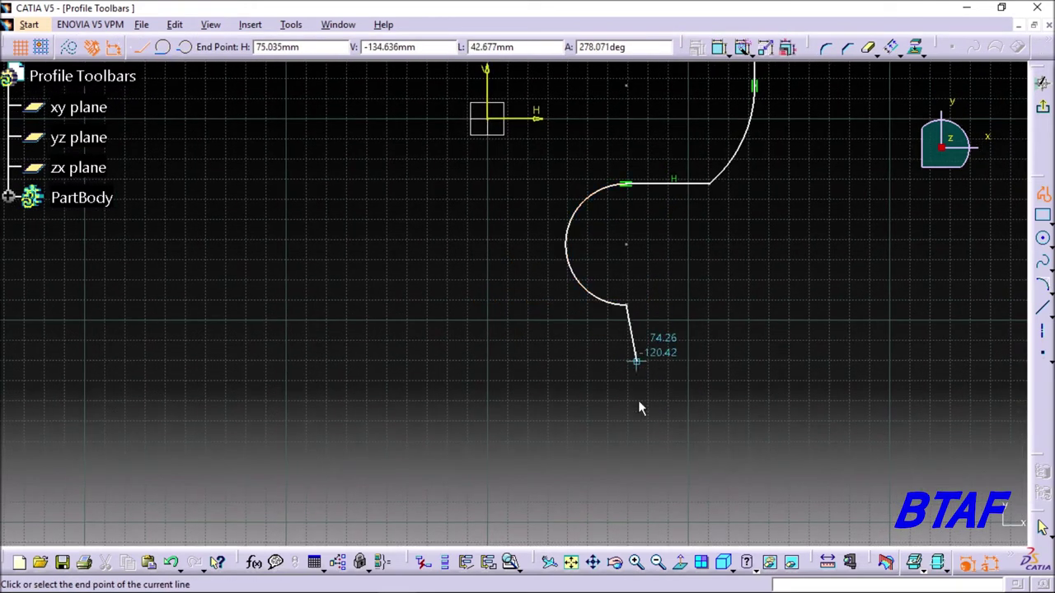
click(626, 384)
mouse_move(515, 316)
middle_down()
mouse_move(513, 305)
mouse_move(711, 432)
middle_up()
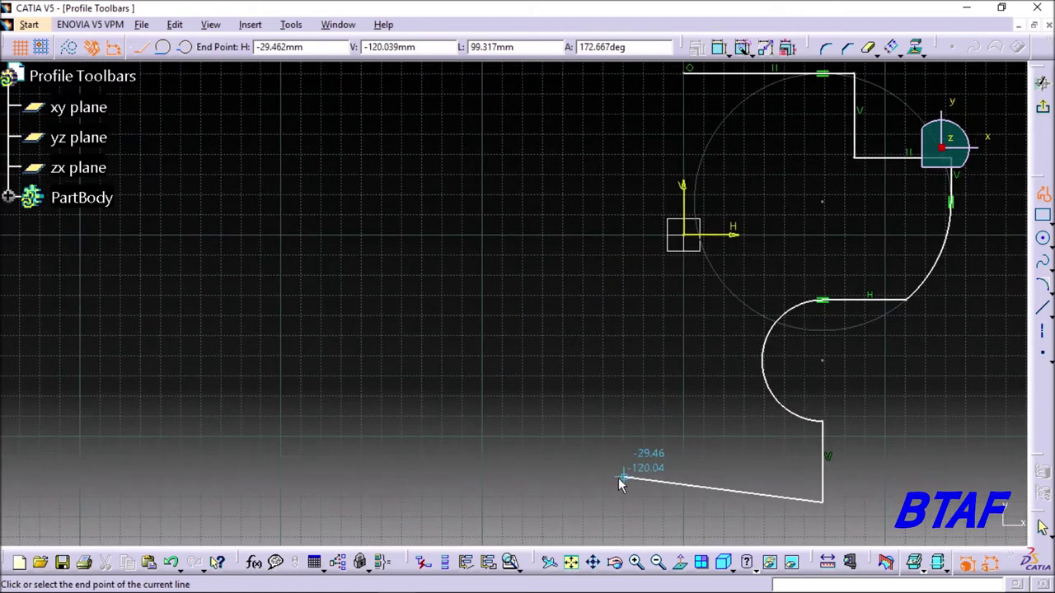
click(695, 500)
click(689, 69)
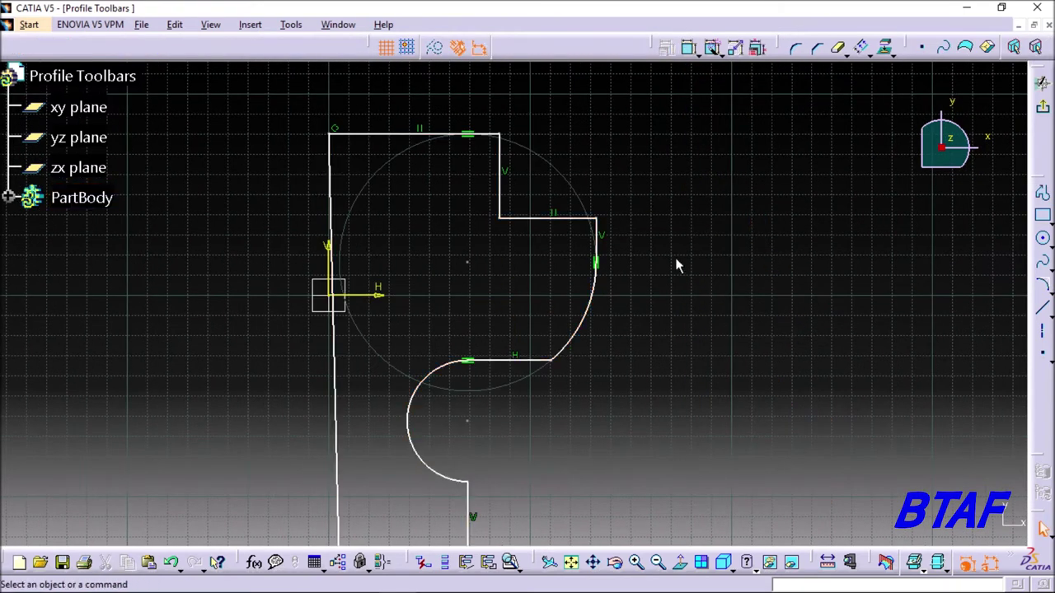
middle_drag(675, 259, 576, 192)
middle_drag(759, 264, 708, 294)
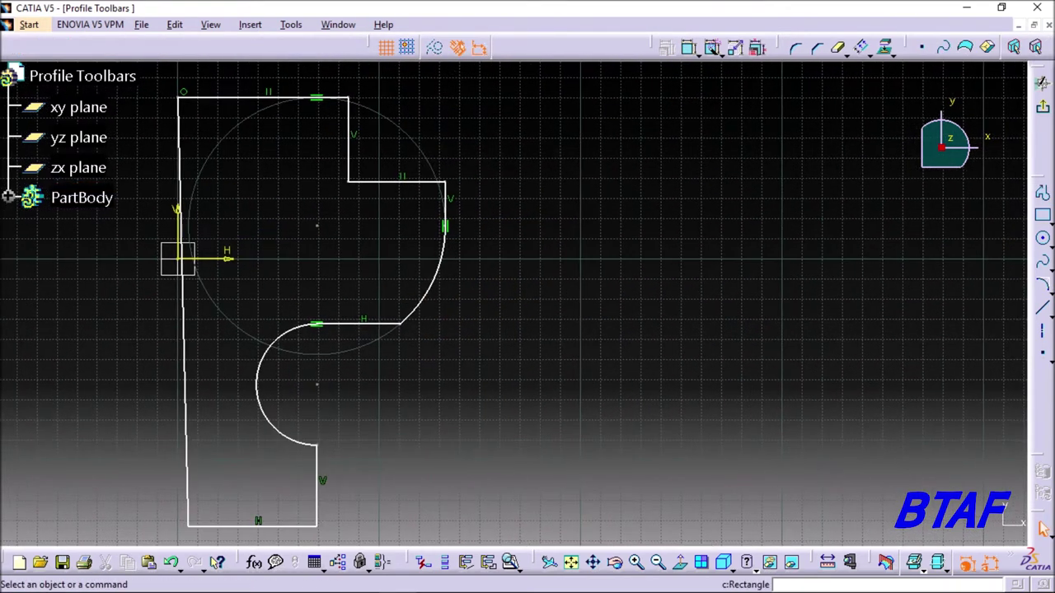
- Draw a two-point rectangle beside the upper part of the closed profile
click(1044, 221)
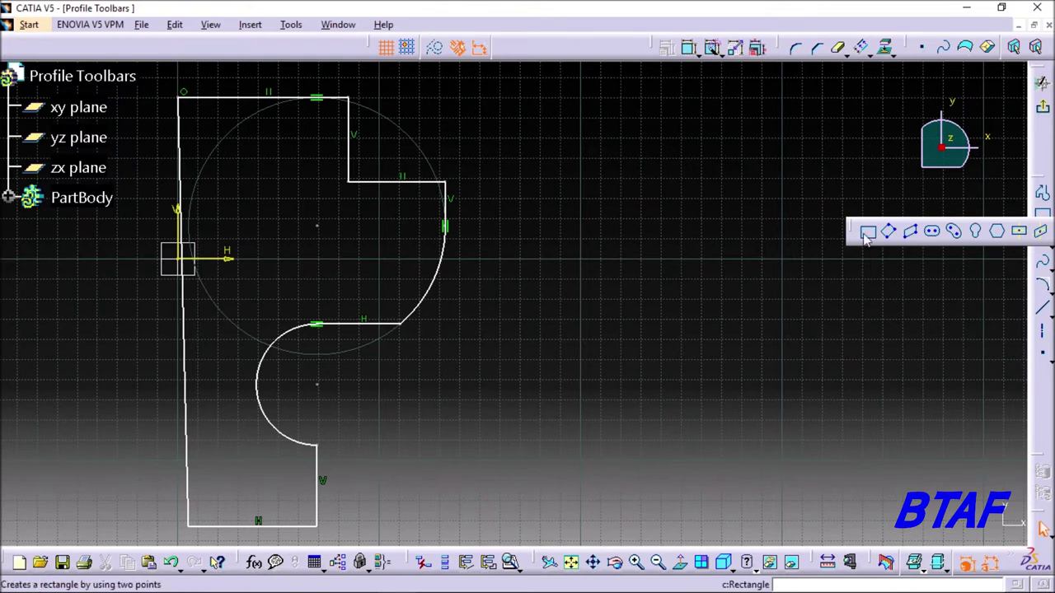
click(867, 233)
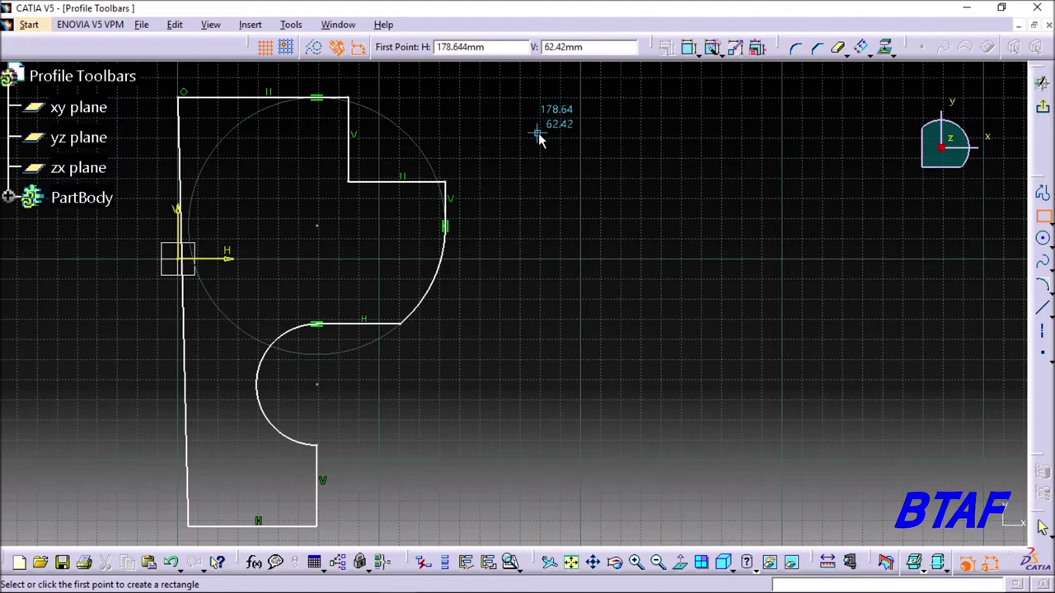
middle_drag(628, 144, 606, 197)
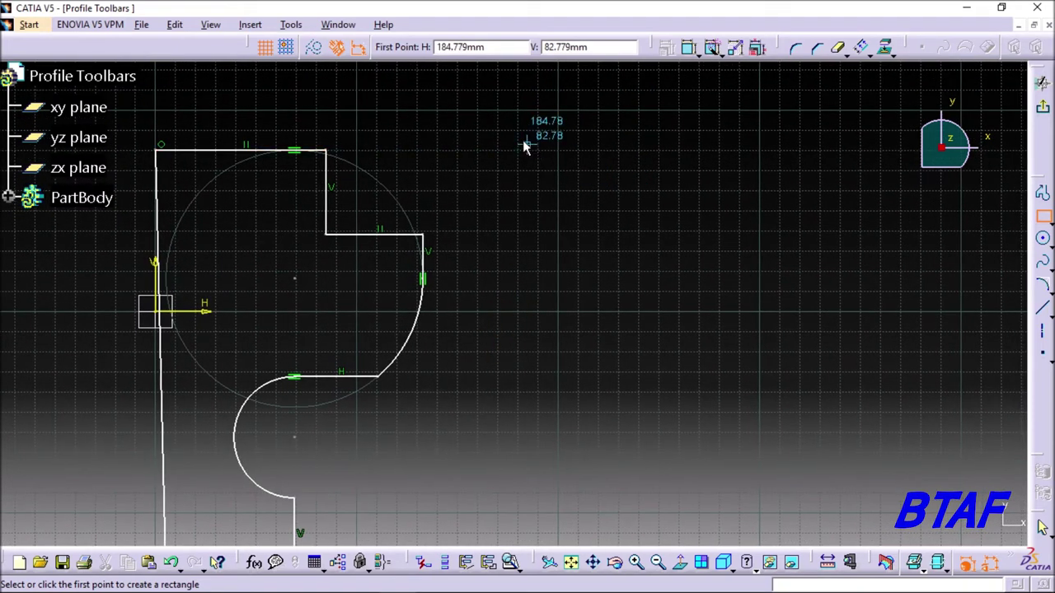
click(536, 142)
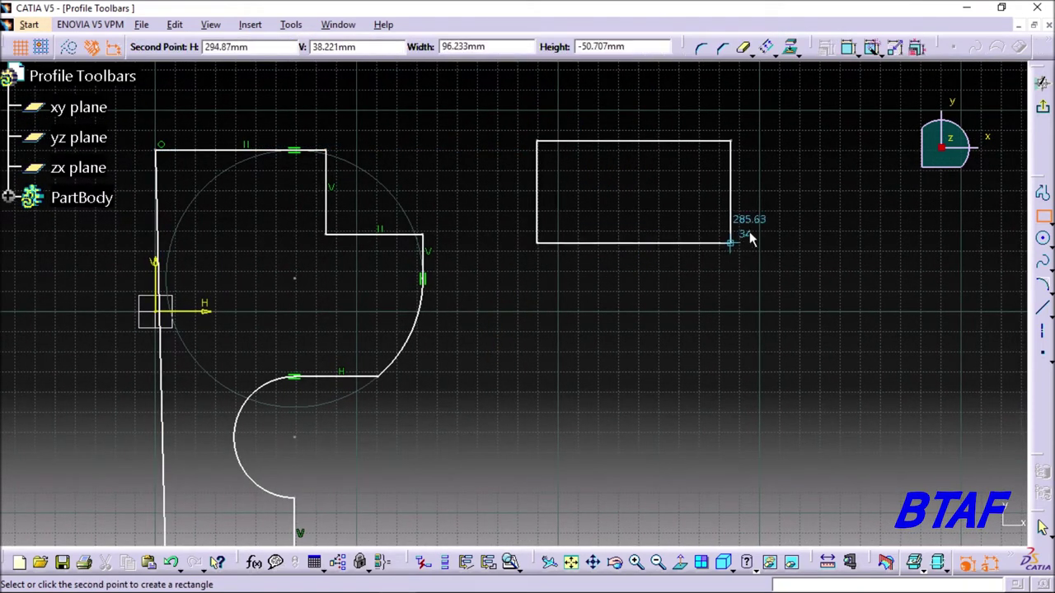
click(695, 254)
middle_drag(809, 272, 728, 276)
click(729, 276)
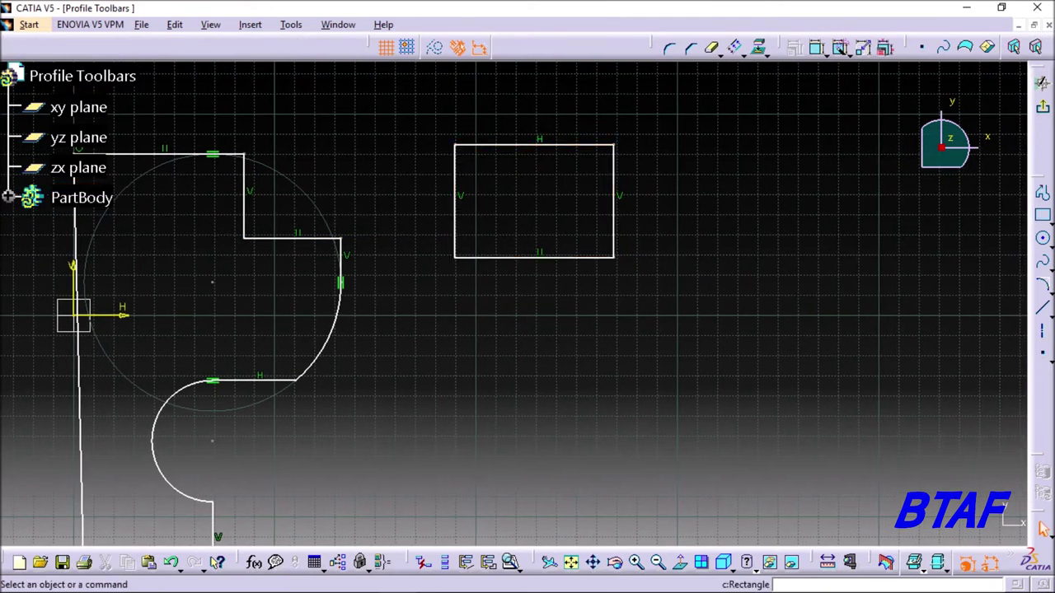
- Draw an oriented rectangle below the first rectangle, with its first side inclined at about 31 degrees
click(1049, 221)
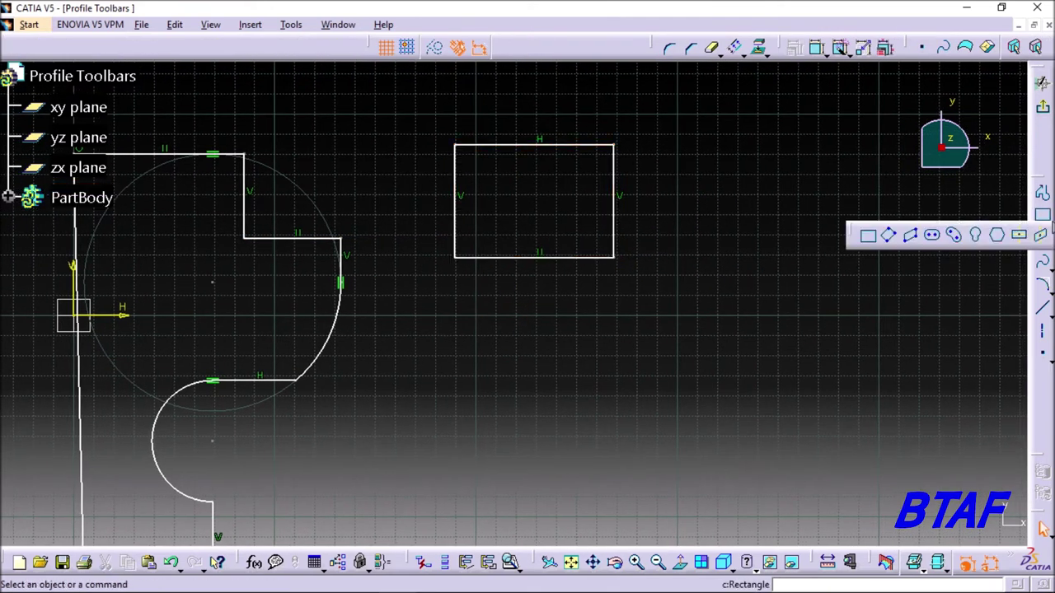
click(895, 236)
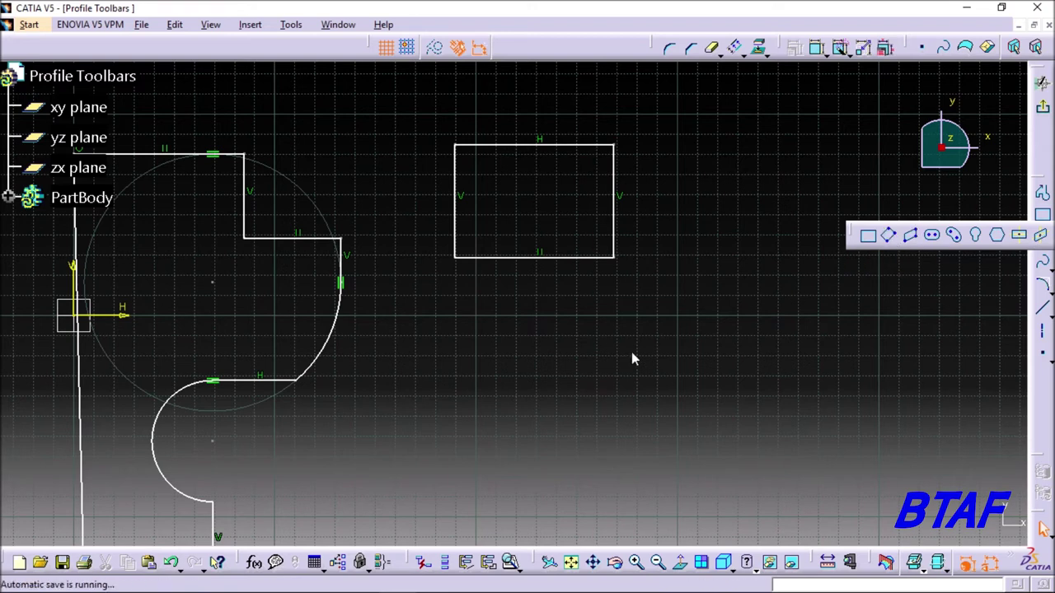
middle_drag(531, 427, 469, 334)
click(424, 327)
click(549, 250)
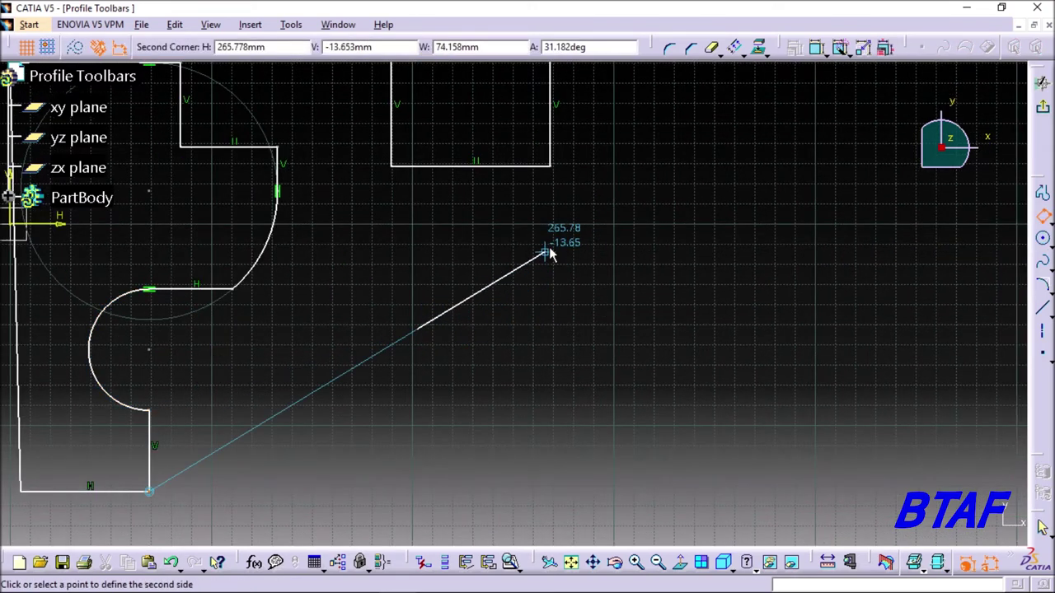
click(590, 335)
middle_drag(777, 251, 689, 301)
click(690, 301)
- Draw a three-point parallelogram beside the two rectangles, with a height of about 86 mm and an angle of about 90 degrees
click(1045, 218)
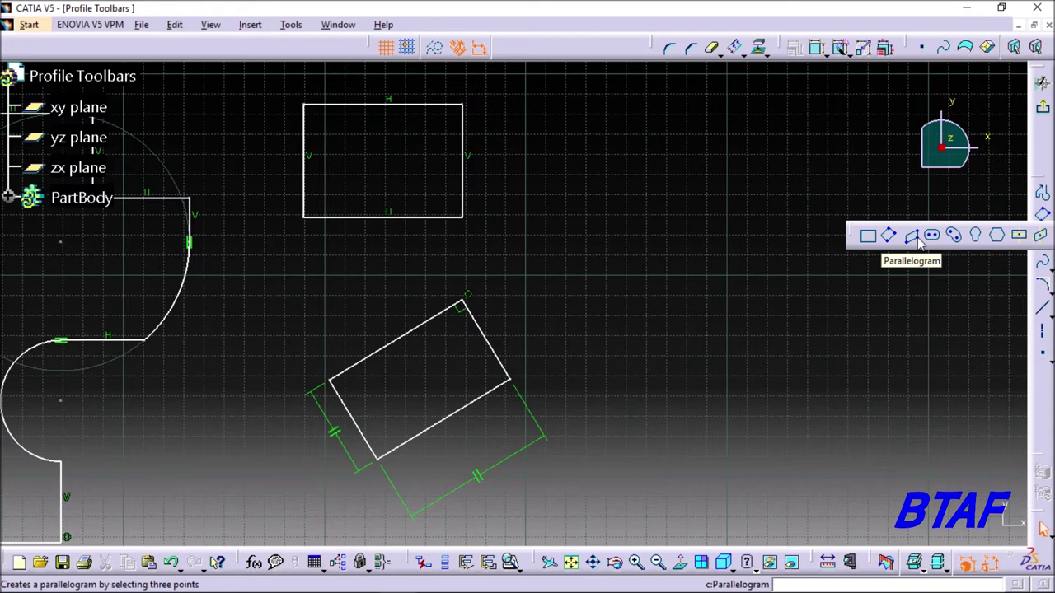
click(916, 238)
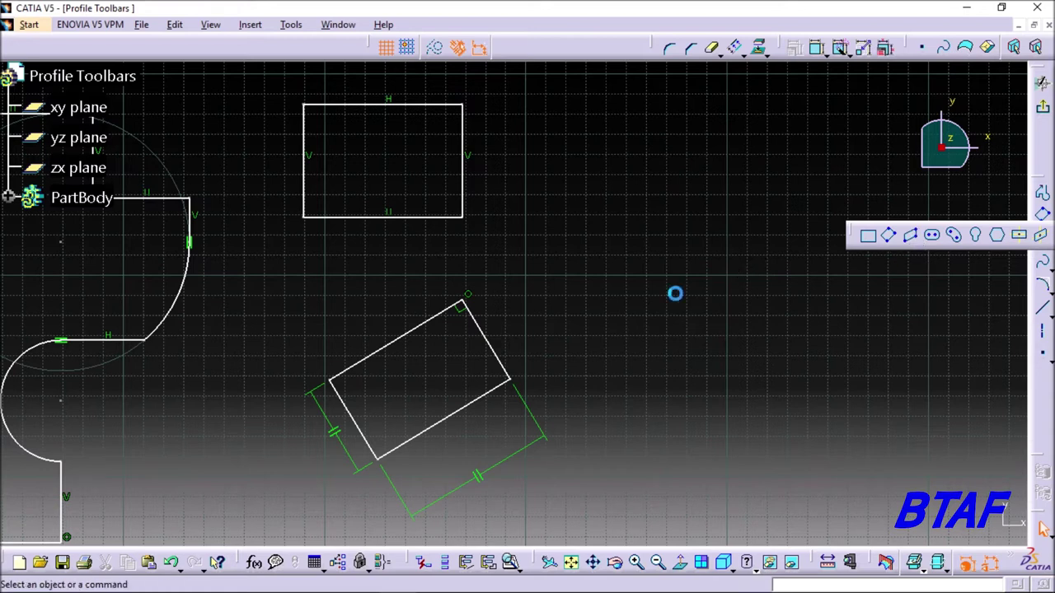
click(556, 243)
click(556, 242)
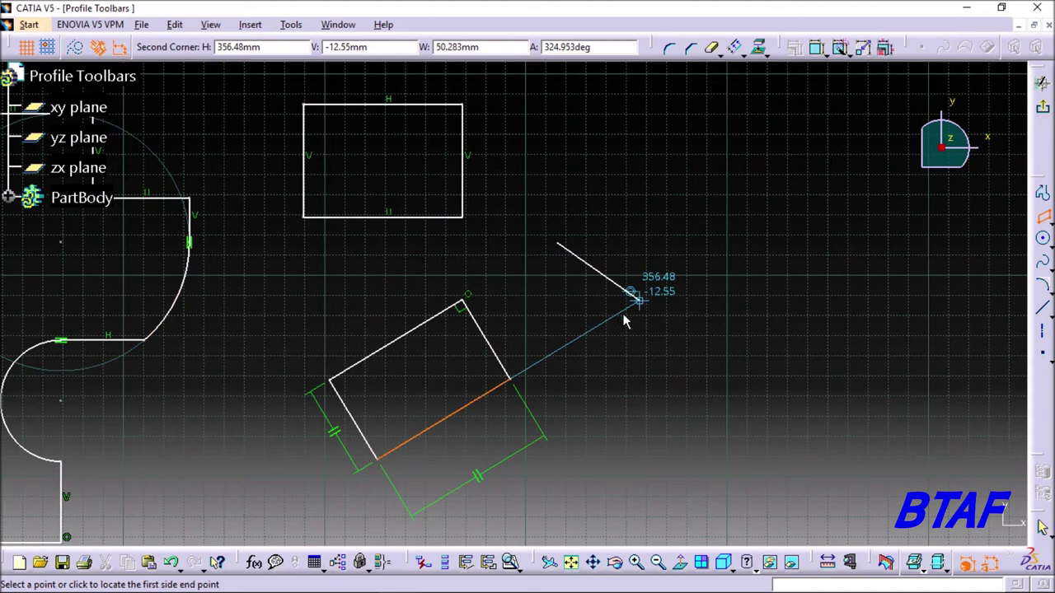
click(616, 323)
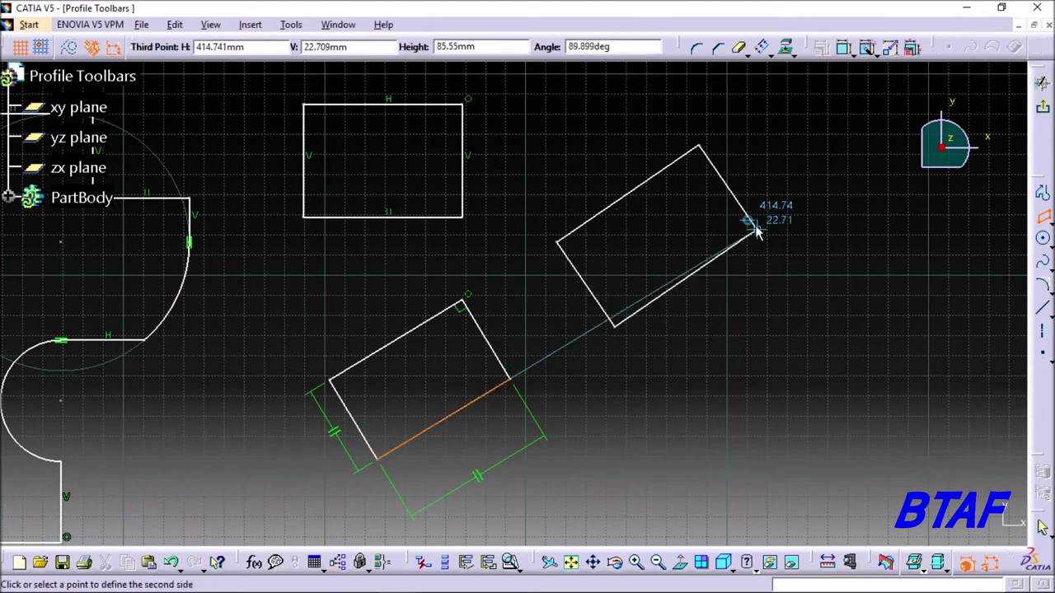
click(758, 231)
middle_drag(788, 239, 586, 305)
click(686, 270)
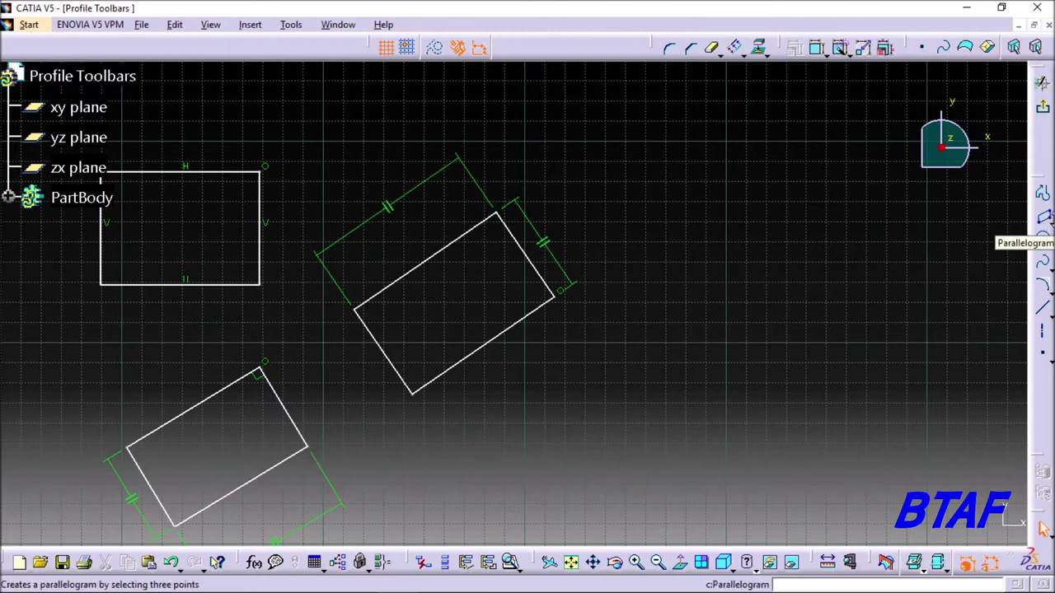
- Draw a horizontal elongated hole above the parallelogram with a radius of about 15 mm
click(1050, 217)
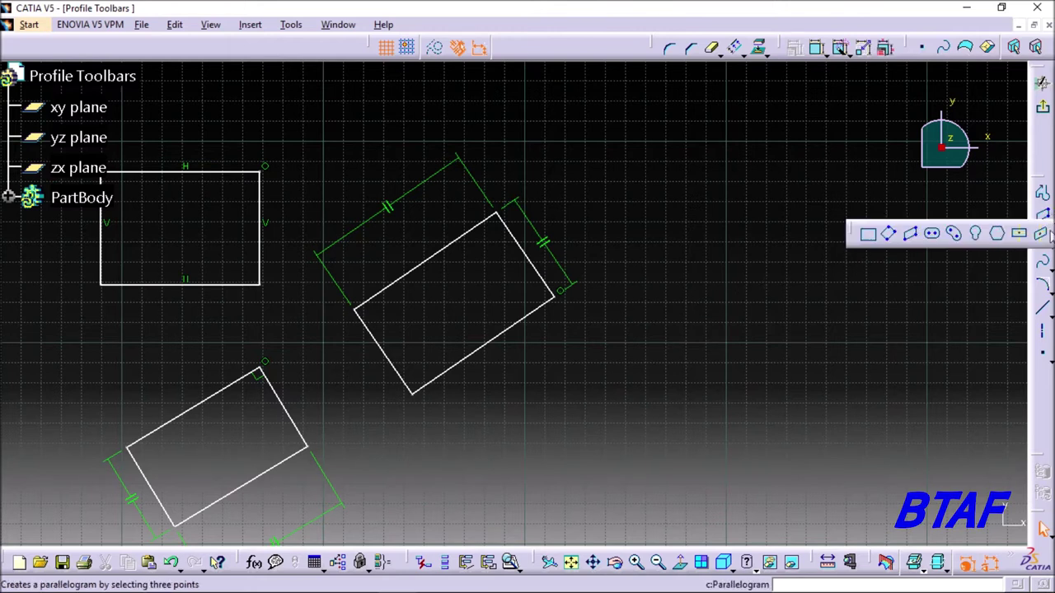
click(931, 233)
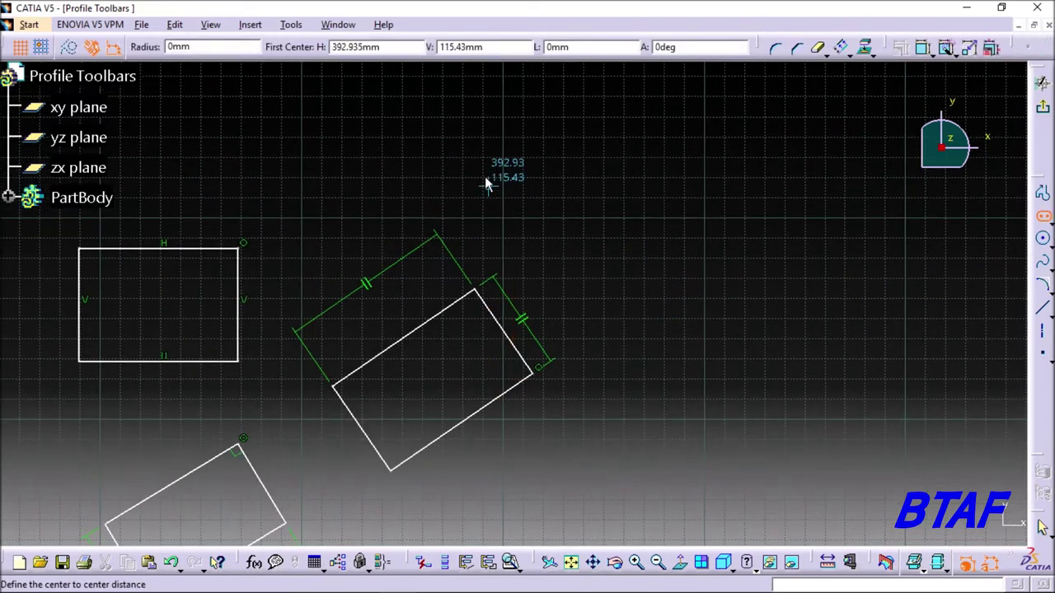
click(486, 183)
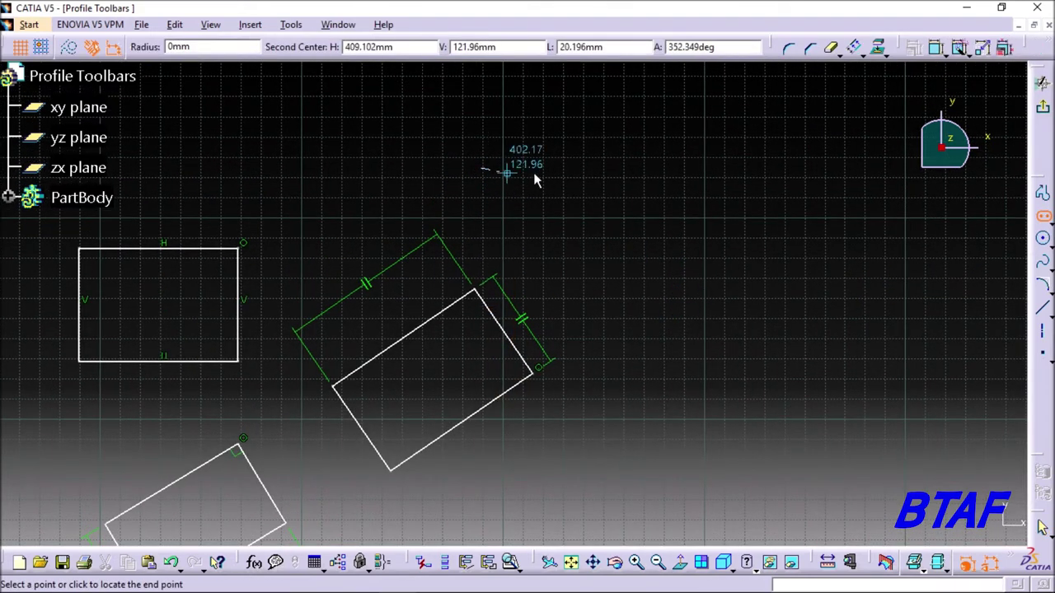
click(644, 168)
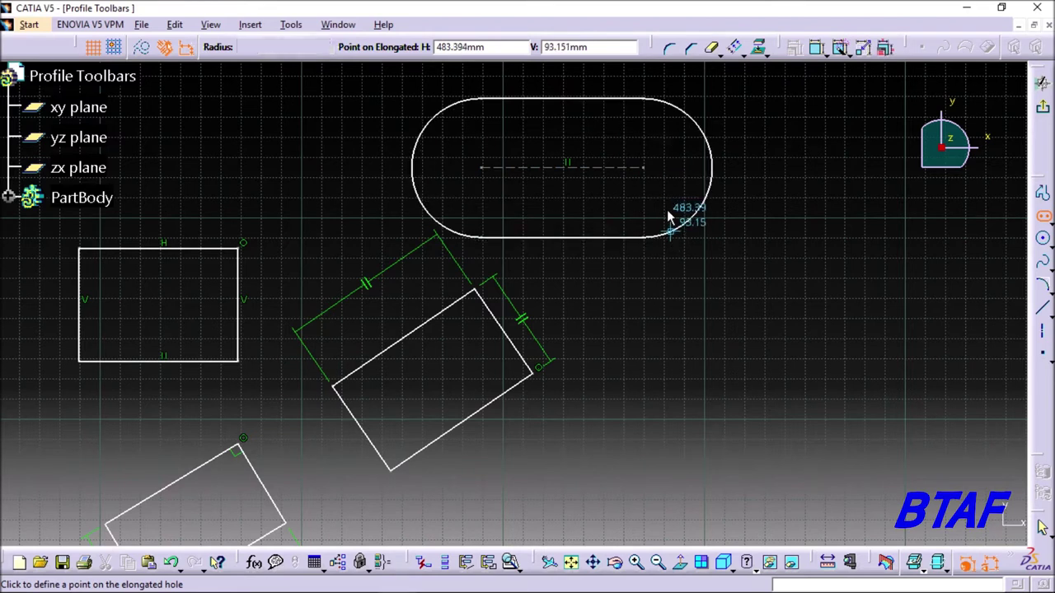
click(667, 195)
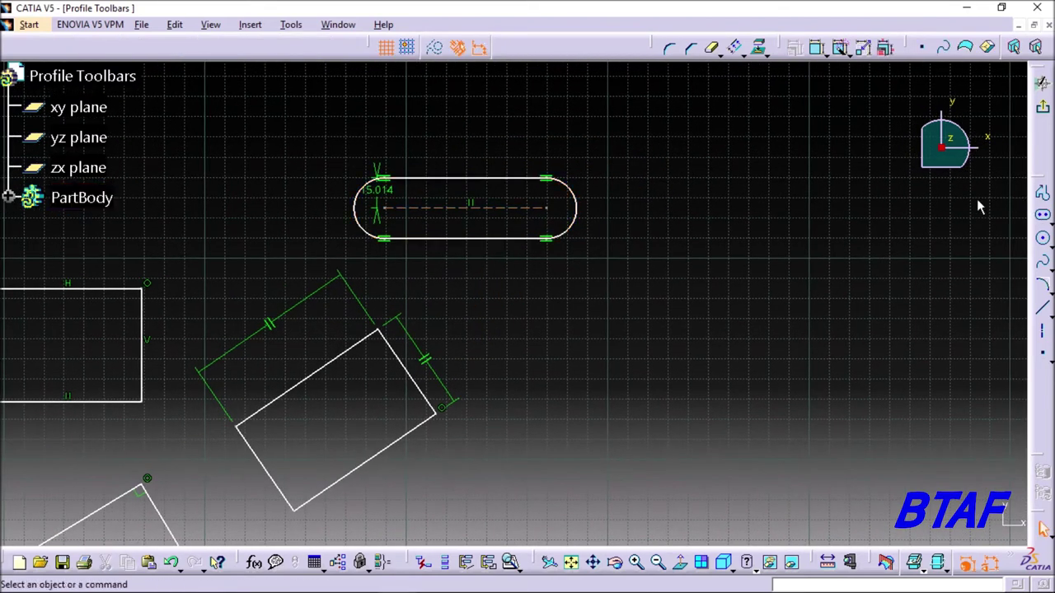
- Draw a cylindrical elongated hole beside the oriented parallelogram, below the horizontal elongated hole, with a radius of about 14 mm
click(1047, 219)
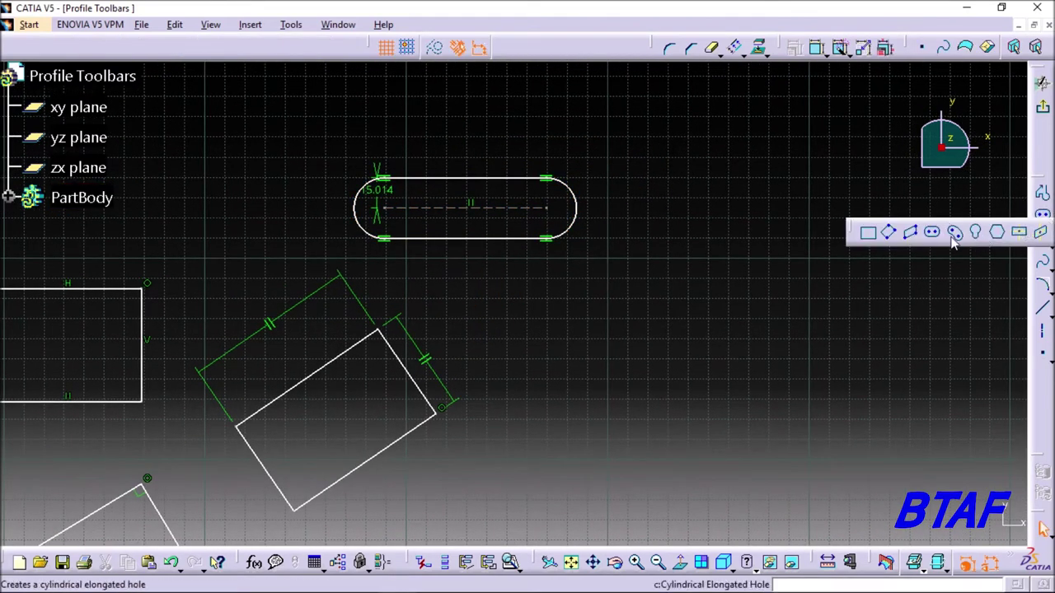
click(953, 234)
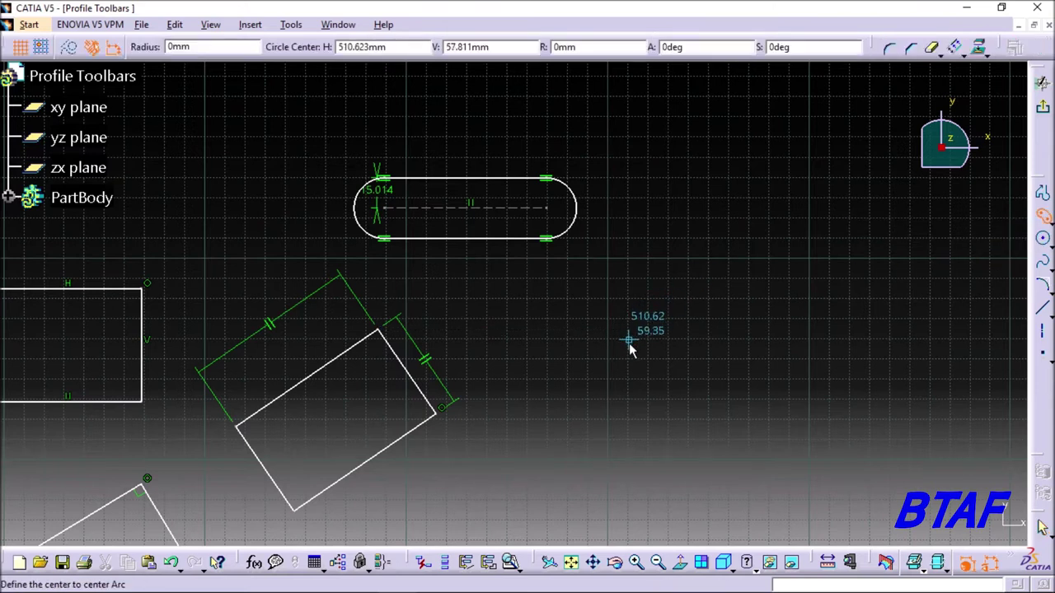
middle_drag(636, 359, 582, 324)
click(576, 321)
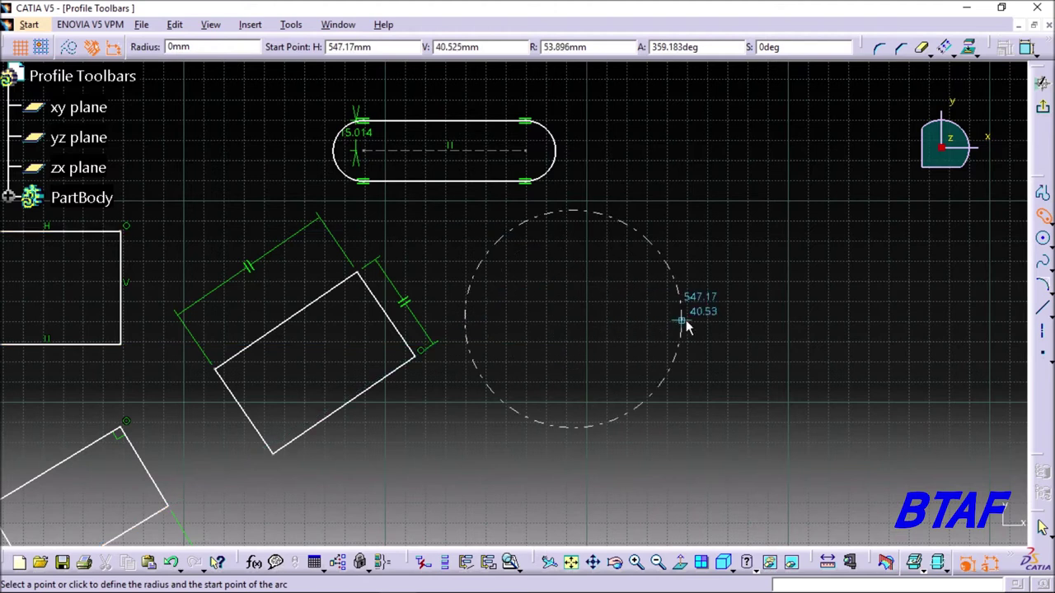
click(663, 326)
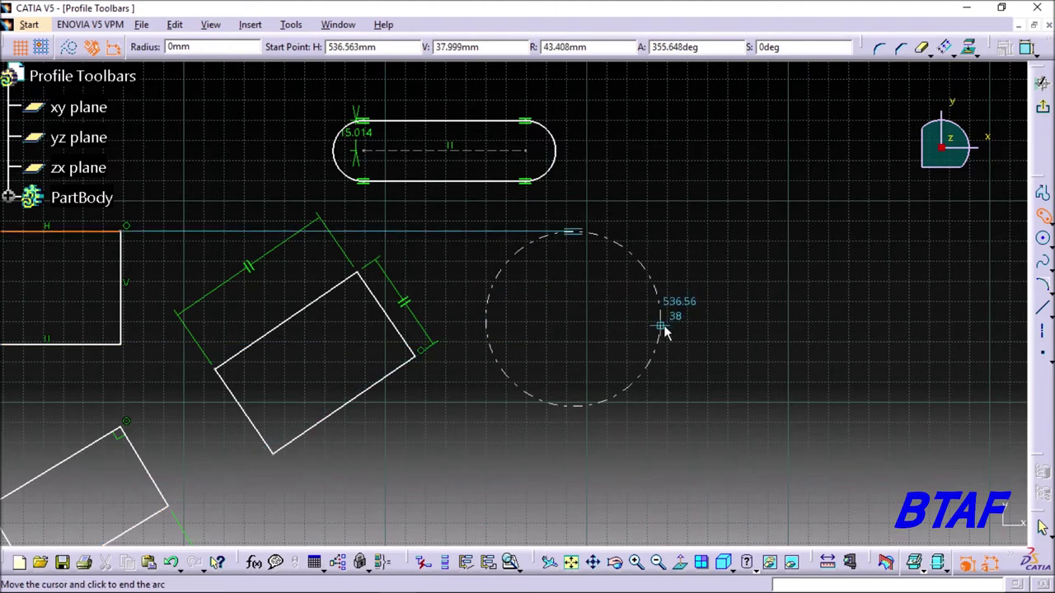
click(650, 367)
click(622, 369)
middle_drag(768, 328, 697, 332)
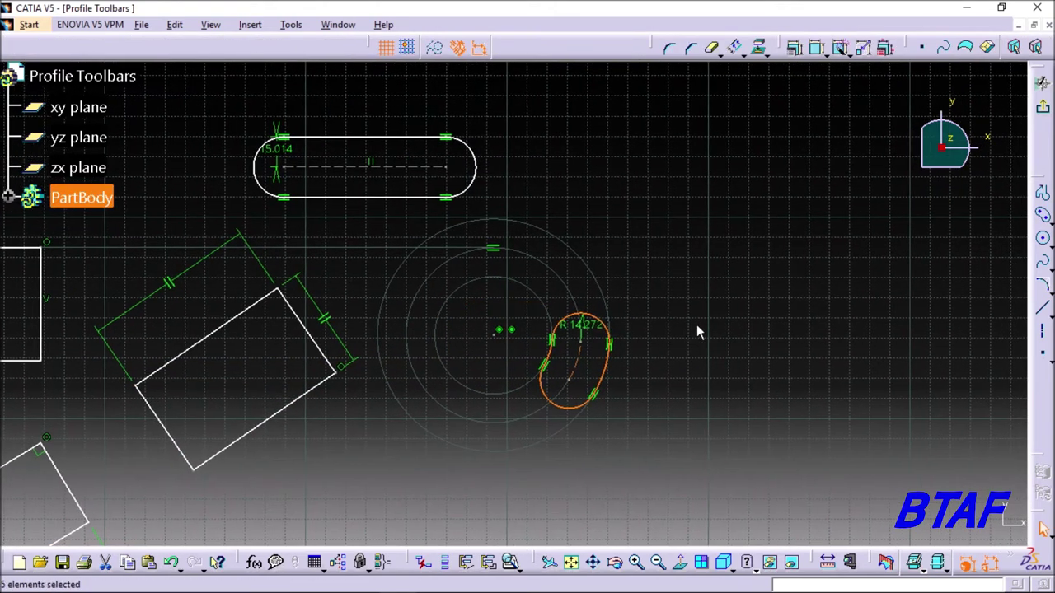
click(697, 332)
- Draw a vertical keyhole profile beside the elongated holes, with a large radius of about 23 mm and a small radius of about 13 mm
click(1043, 216)
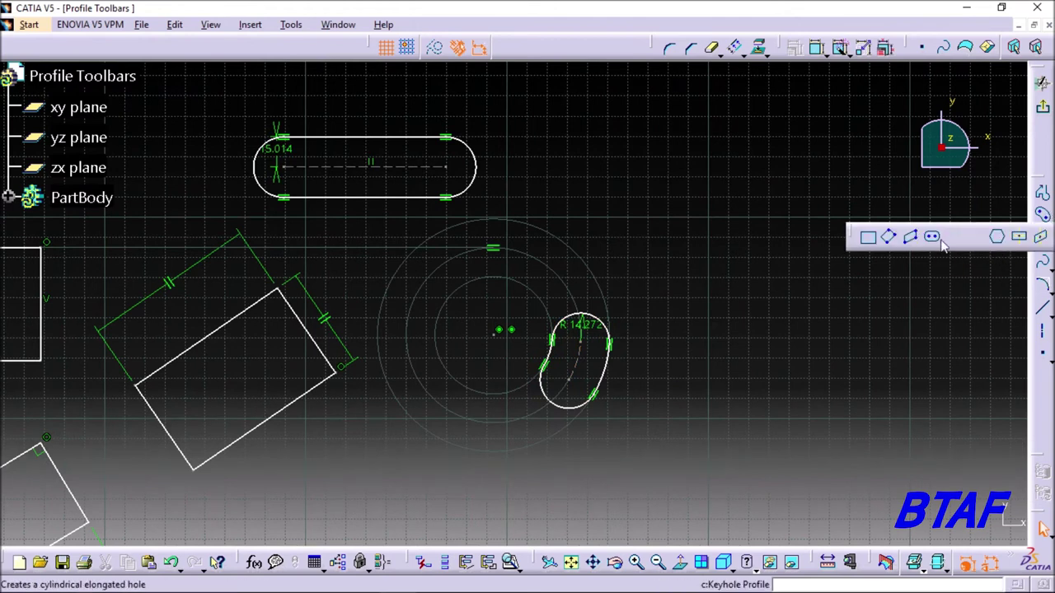
click(976, 238)
click(675, 216)
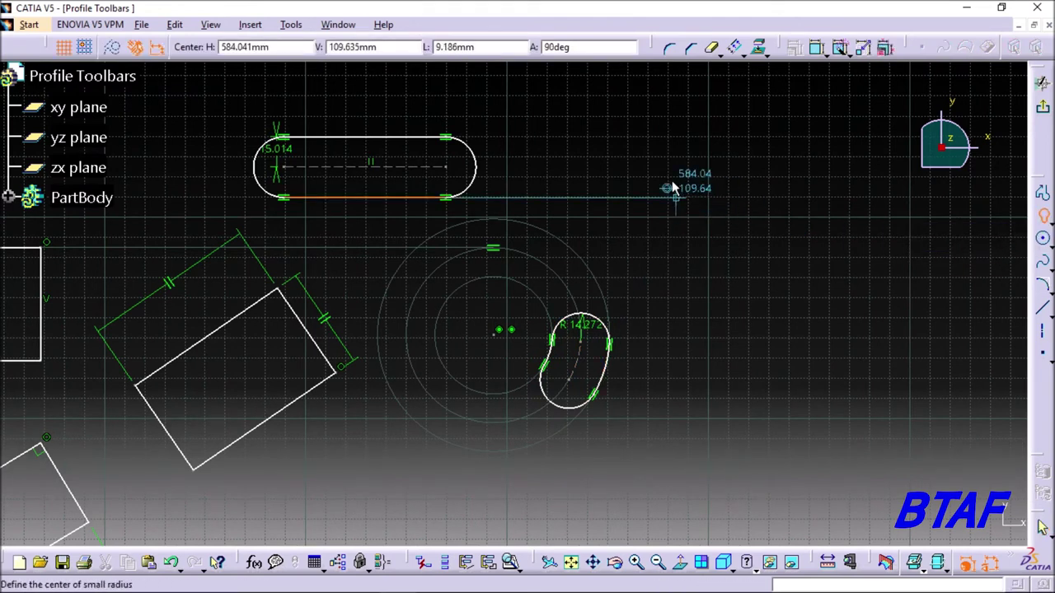
click(676, 133)
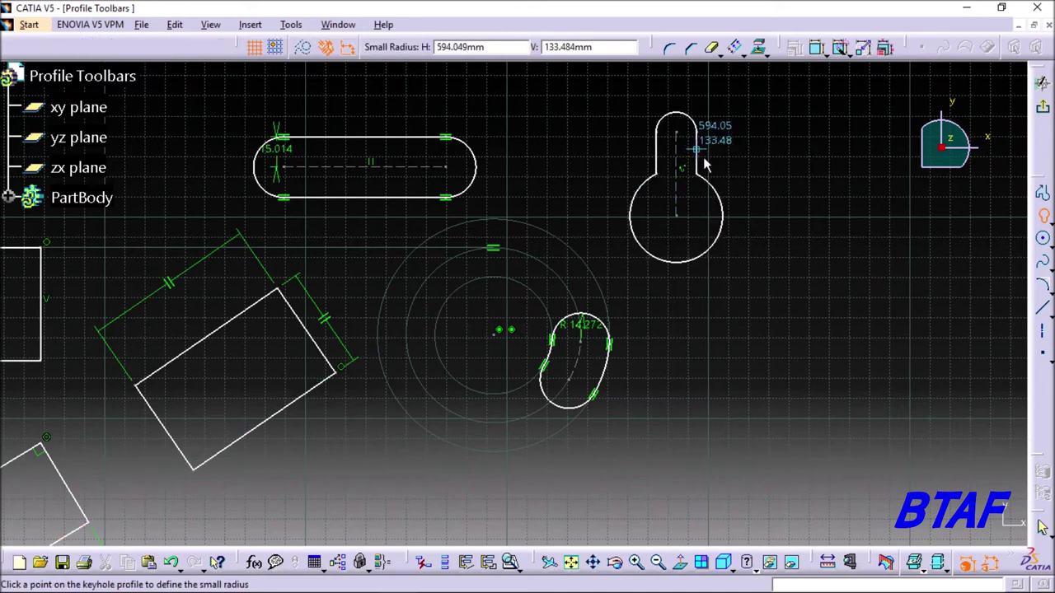
click(703, 157)
mouse_move(765, 182)
middle_down()
mouse_move(681, 200)
mouse_move(737, 207)
mouse_move(678, 222)
middle_up()
click(689, 202)
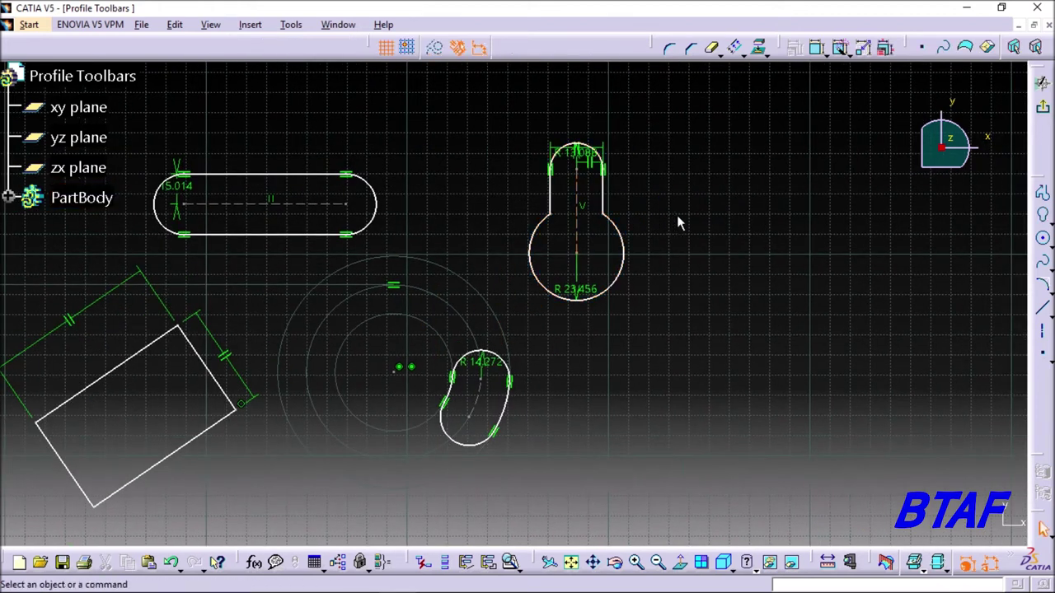
- Draw a hexagon diagonally below the keyhole profile, with two of its sides running vertically
click(1044, 219)
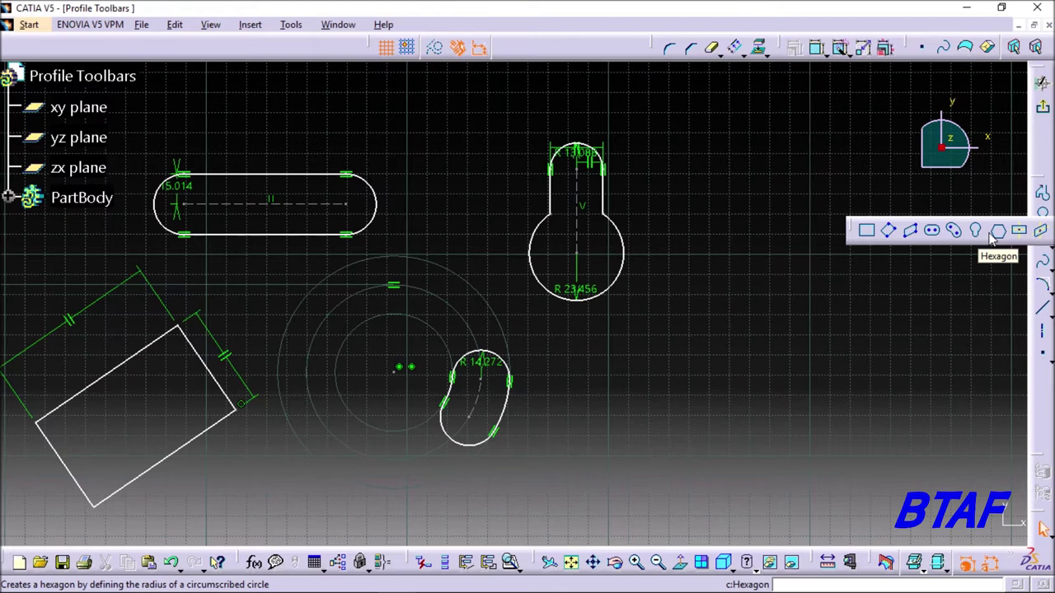
click(997, 230)
middle_drag(744, 318, 675, 336)
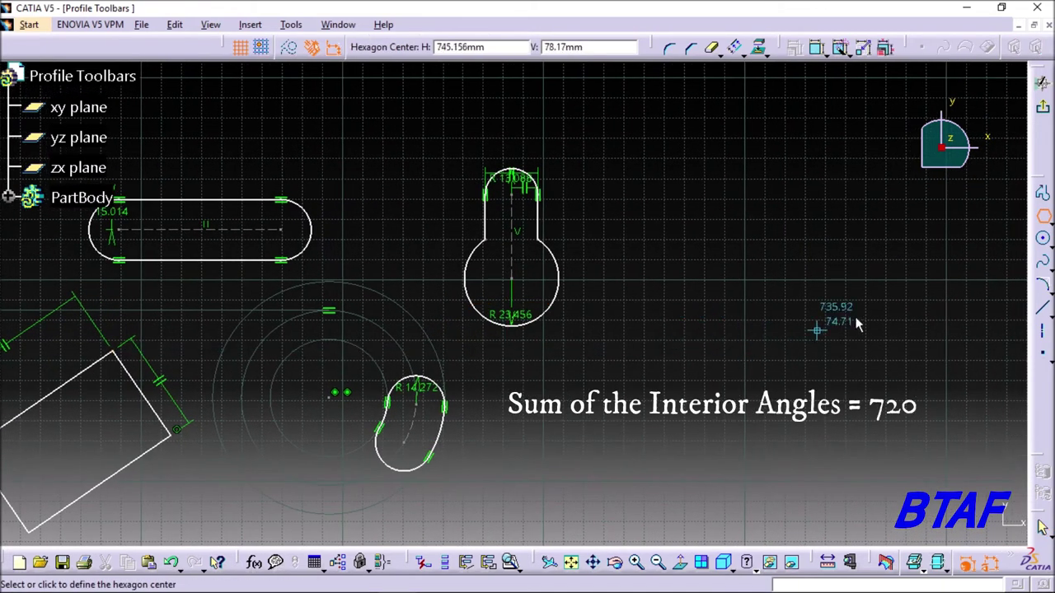
click(574, 285)
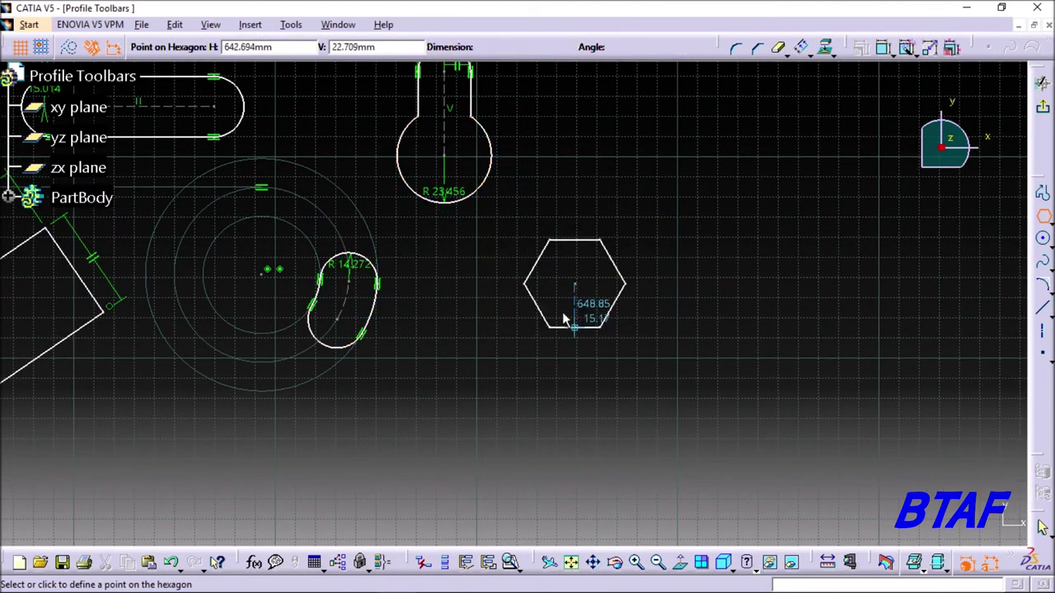
click(609, 341)
mouse_move(727, 322)
middle_down()
mouse_move(630, 344)
mouse_move(654, 315)
mouse_move(668, 345)
mouse_move(689, 337)
middle_up()
click(849, 336)
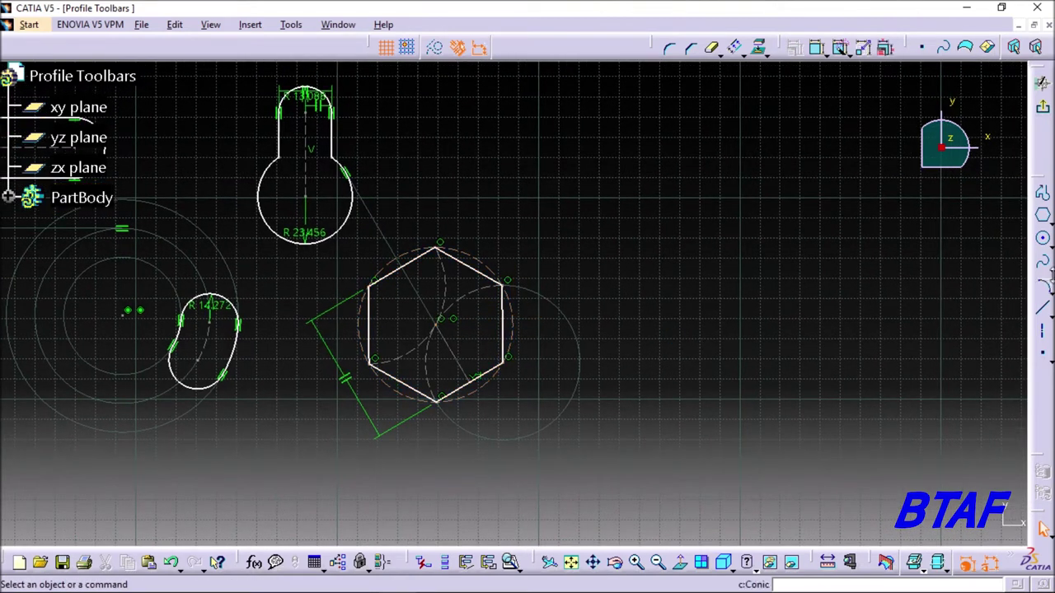
- Draw a centered rectangle in the free space beside the keyhole profile, above the hexagon
click(1049, 221)
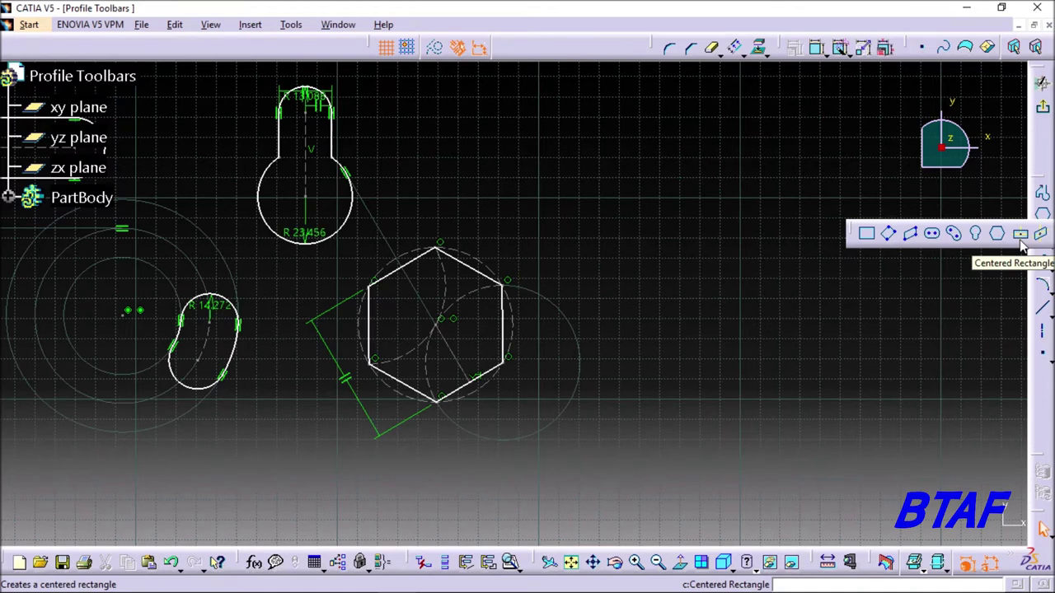
click(1020, 237)
click(574, 178)
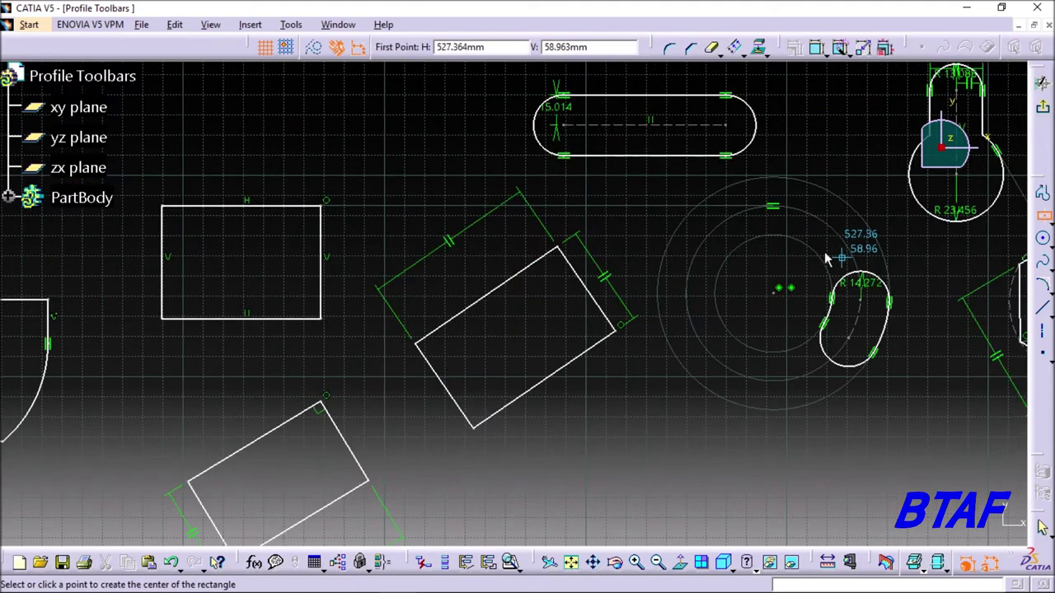
- Draw a second centered rectangle with its center at the sketch origin
mouse_move(244, 229)
middle_down()
mouse_move(424, 210)
mouse_move(419, 271)
mouse_move(621, 212)
middle_up()
ctrl+middle_drag(431, 266, 283, 281)
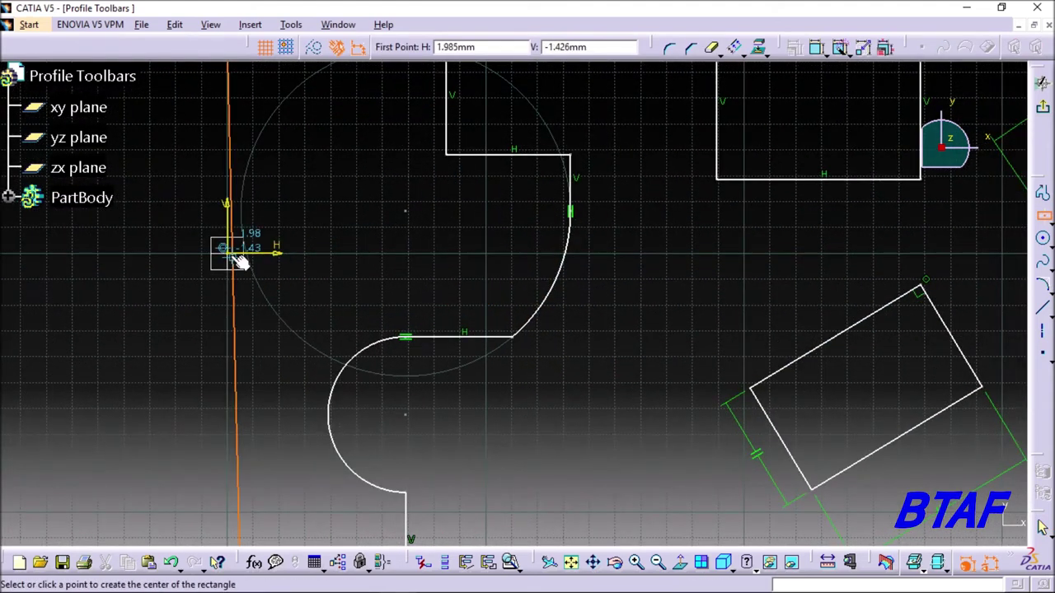
middle_drag(230, 295, 452, 148)
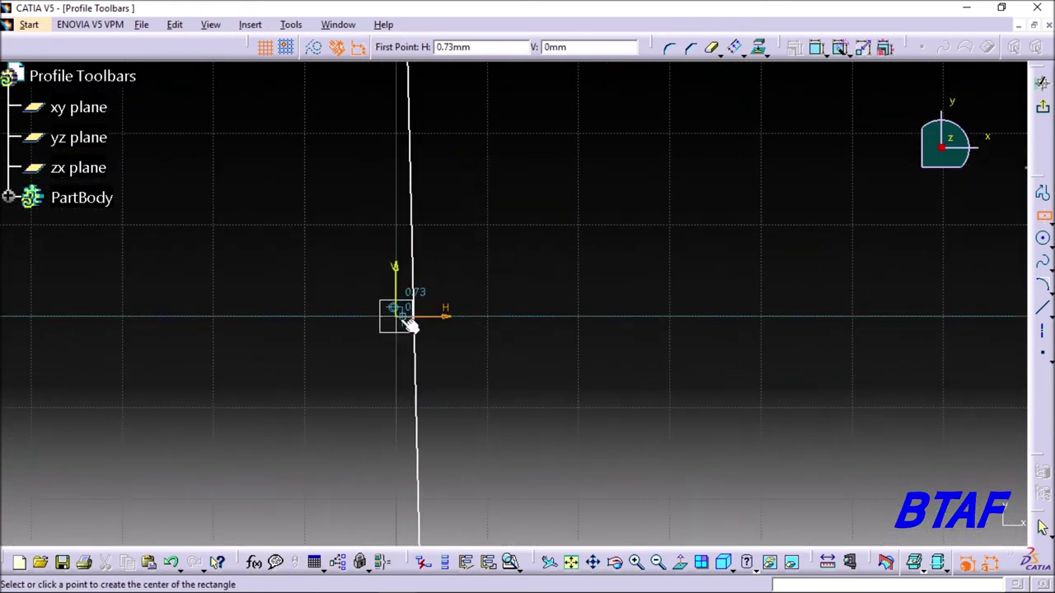
click(405, 316)
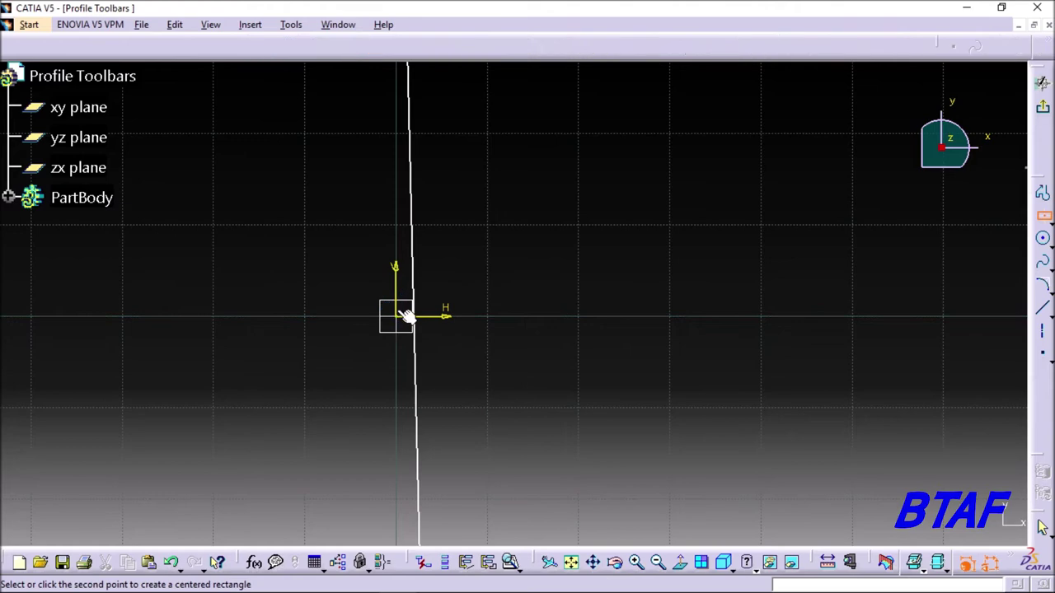
click(699, 227)
mouse_move(758, 218)
ctrl+middle_down()
mouse_move(740, 290)
mouse_move(747, 243)
mouse_move(654, 221)
mouse_move(645, 311)
ctrl+middle_up()
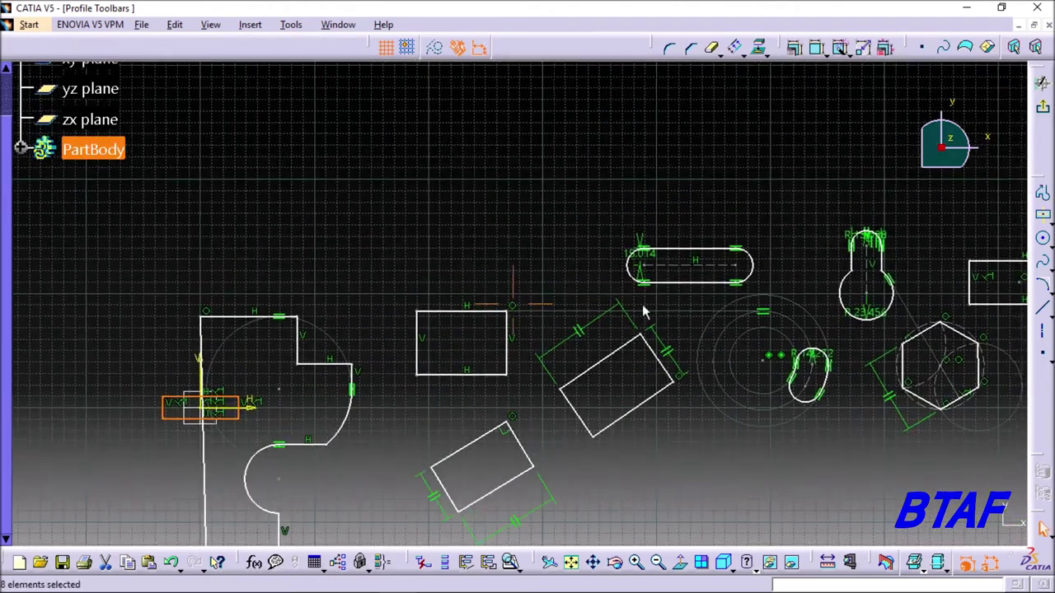
- Draw a horizontal line and a vertical line crossing it above the closed profile, and convert both to construction elements
click(1048, 217)
click(1042, 307)
click(246, 185)
click(508, 184)
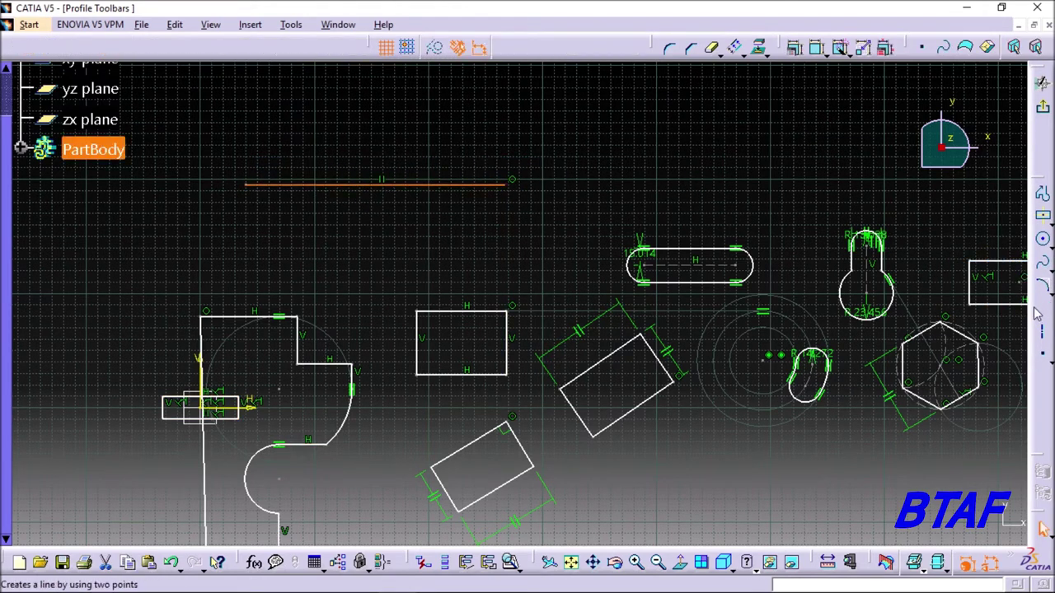
click(368, 105)
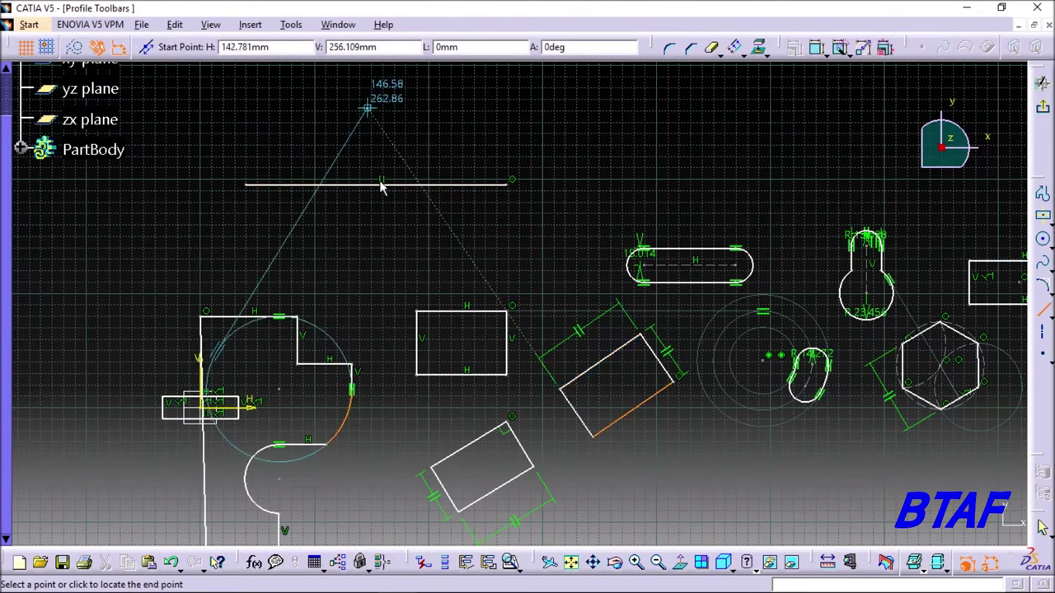
click(367, 279)
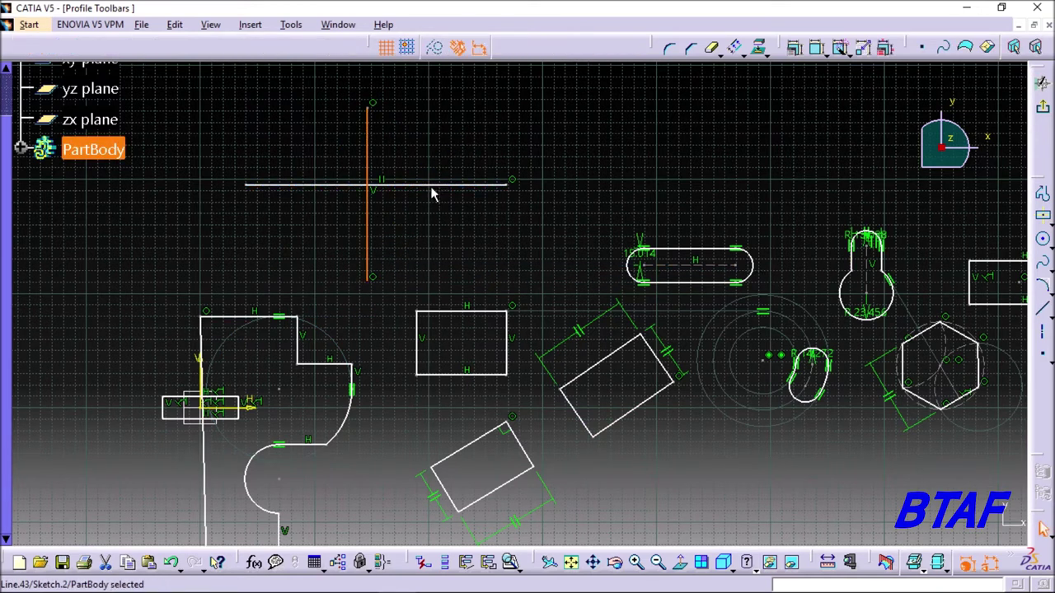
ctrl+click(437, 186)
click(435, 48)
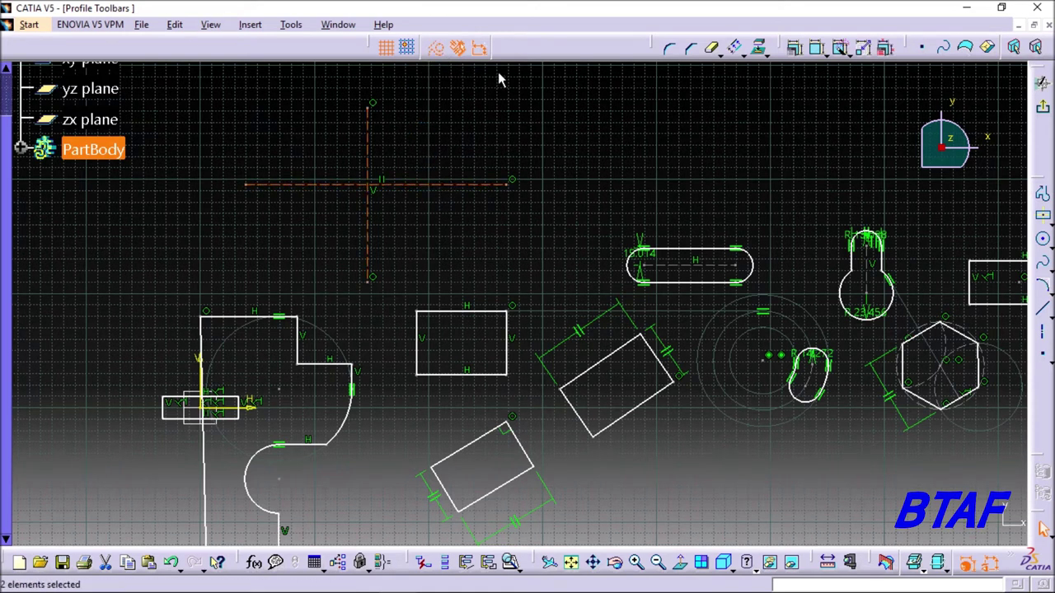
- Draw a centered rectangle centered on the horizontal construction line with a corner on the vertical one, and convert it to standard elements
click(1042, 221)
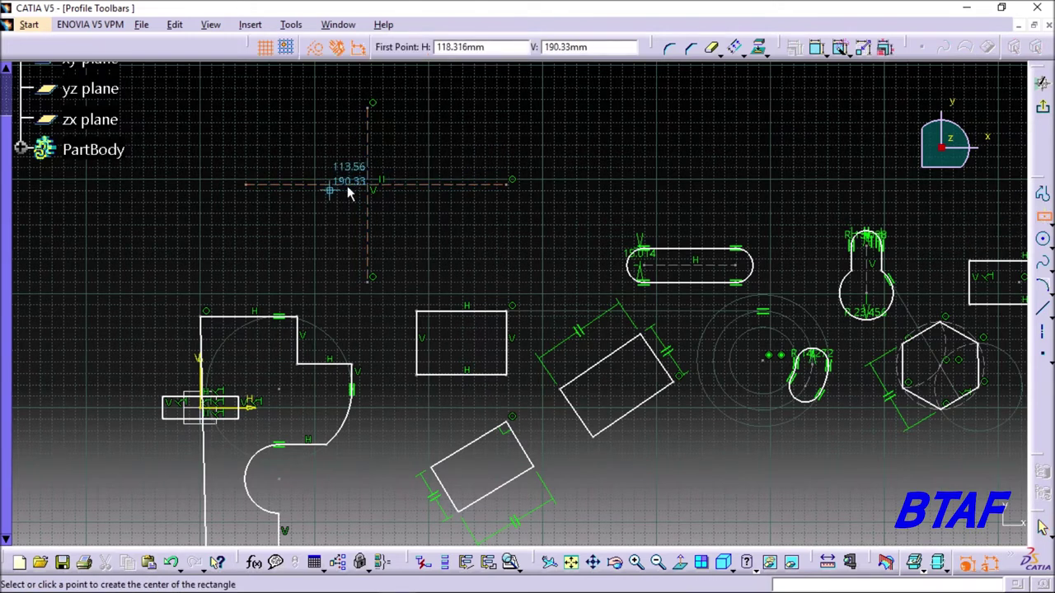
click(298, 184)
click(368, 134)
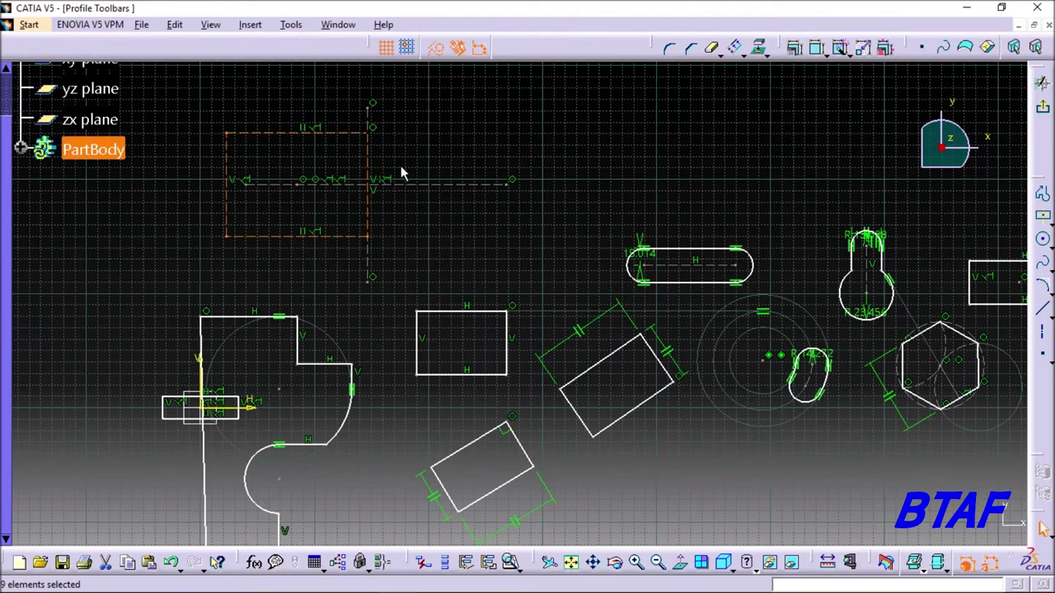
middle_drag(420, 181, 520, 185)
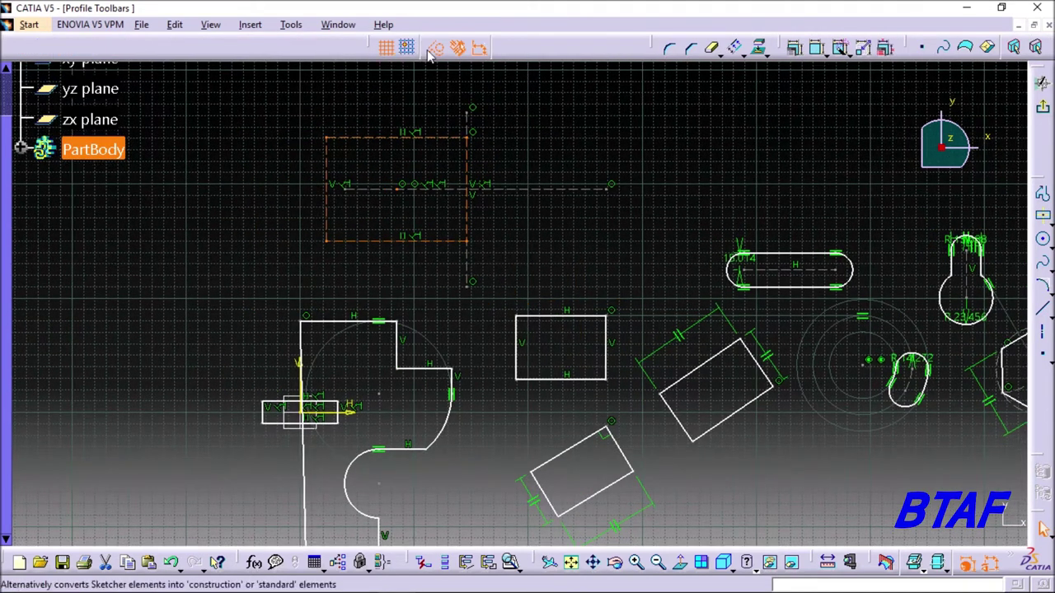
click(644, 137)
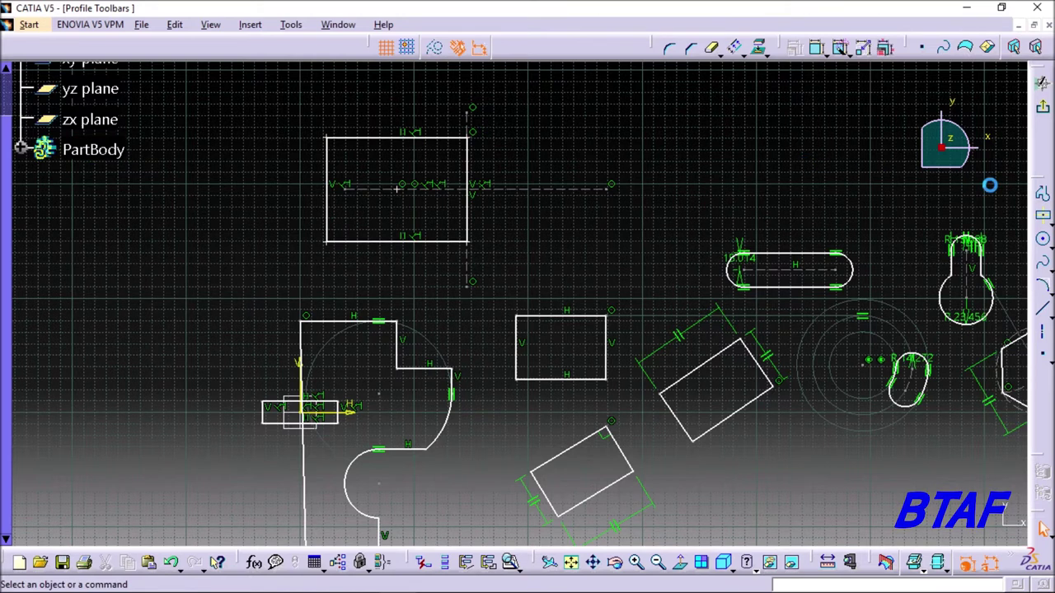
- Draw a centered parallelogram using the horizontal and vertical construction lines as its reference lines
click(1044, 216)
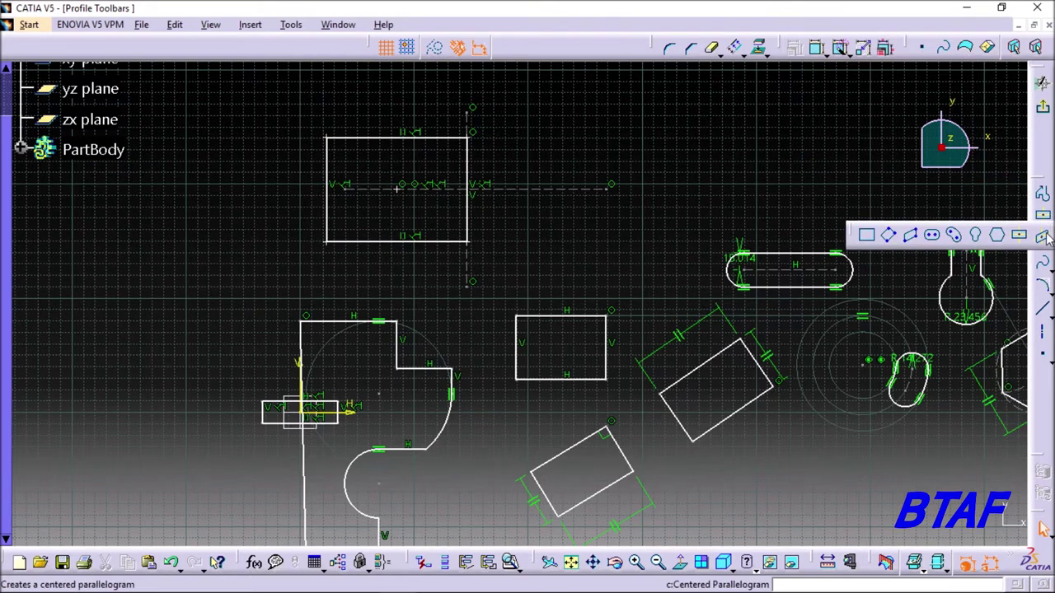
click(1043, 237)
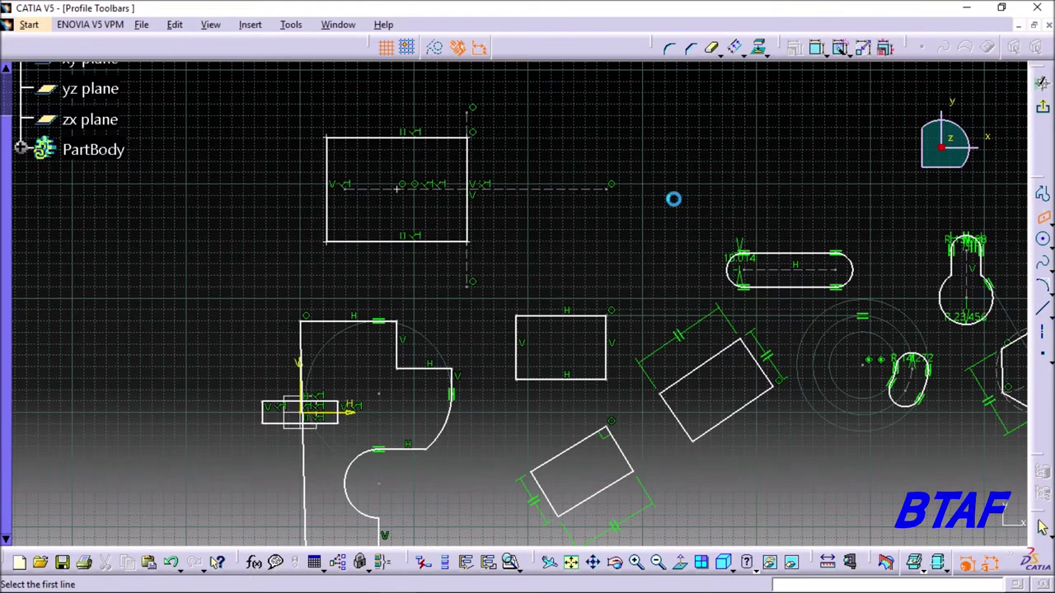
click(438, 189)
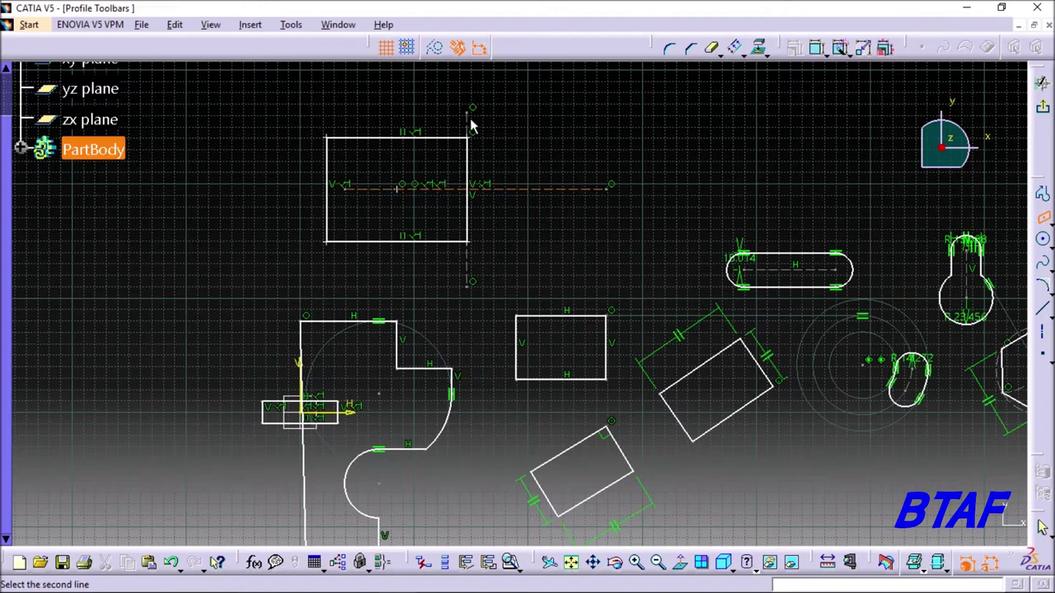
click(468, 118)
click(548, 147)
mouse_move(651, 146)
middle_down()
mouse_move(639, 157)
mouse_move(671, 195)
mouse_move(459, 222)
middle_up()
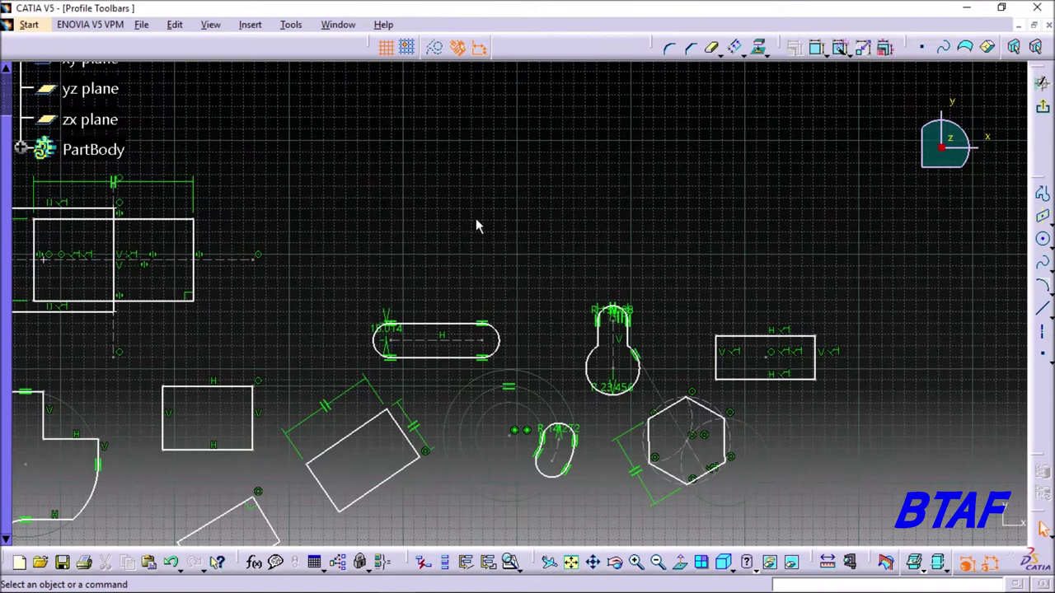
- Draw a center-point circle above the horizontal elongated hole with a radius of about 67 mm
click(1044, 240)
click(340, 183)
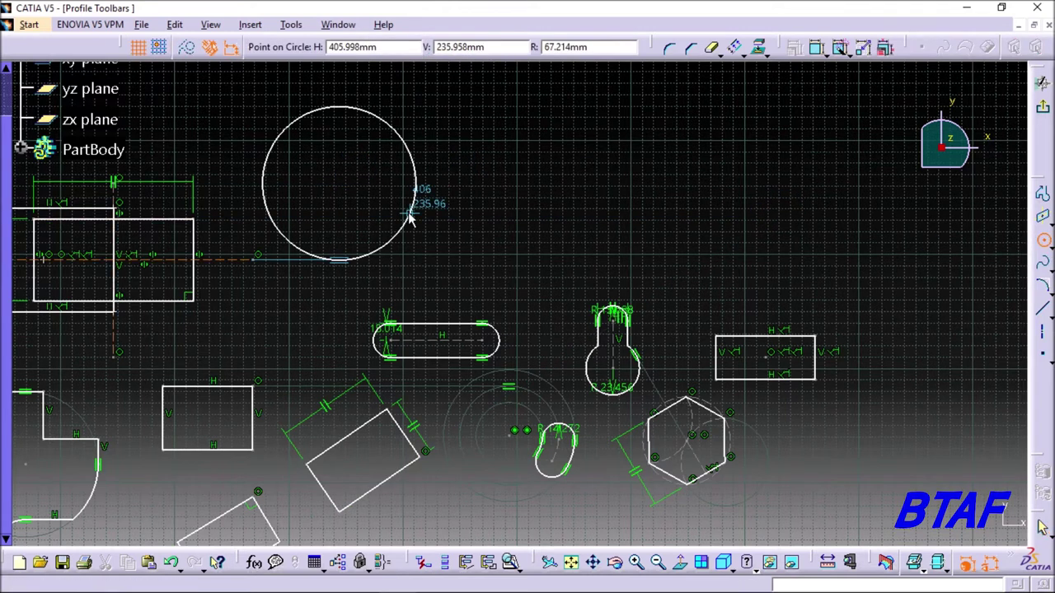
click(418, 199)
- Draw a three-point circle beside the first circle, above the keyhole profile
click(1044, 241)
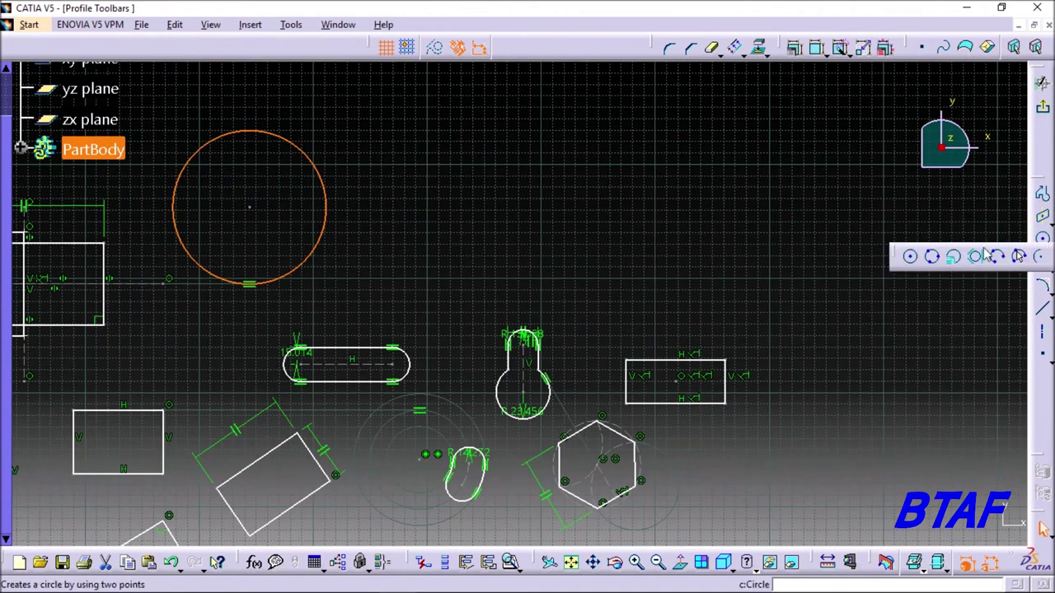
click(934, 259)
click(458, 212)
click(507, 159)
click(626, 182)
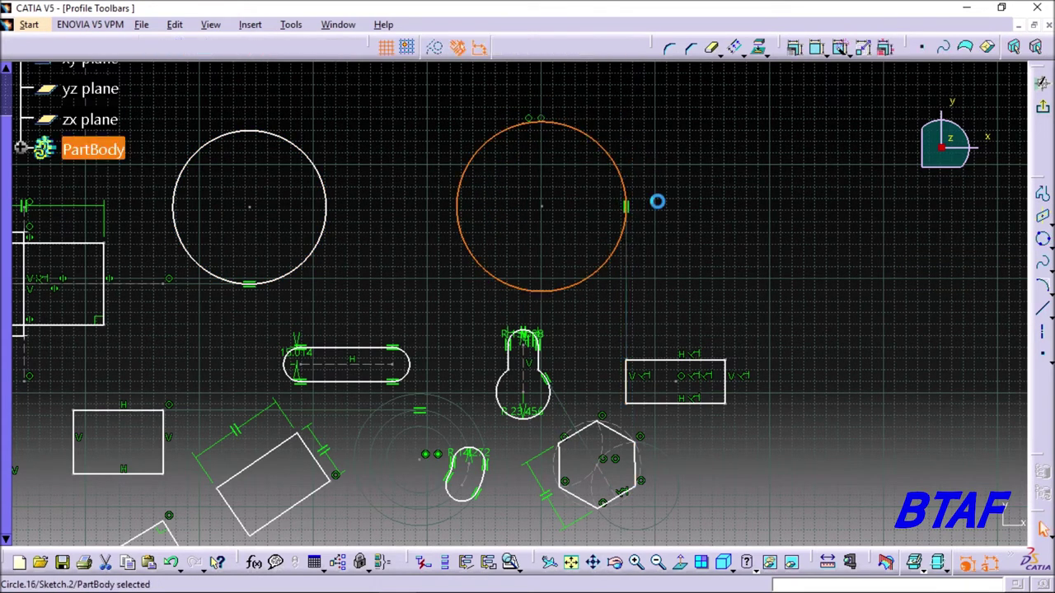
click(601, 225)
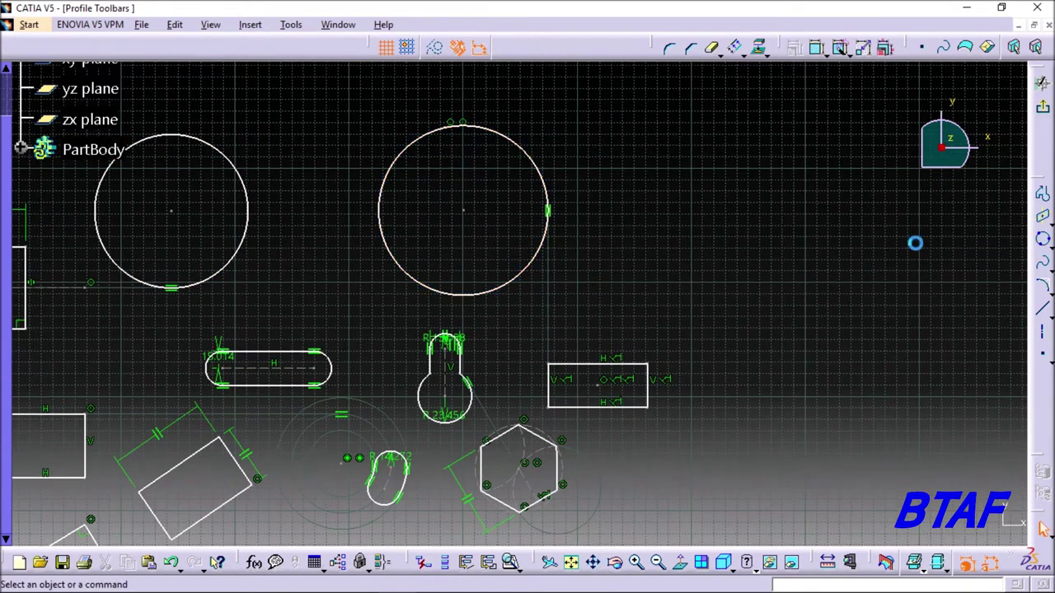
- Create a circle using coordinates with its centre at H 120 mm, V 121 mm and a radius of 121 mm
click(1046, 239)
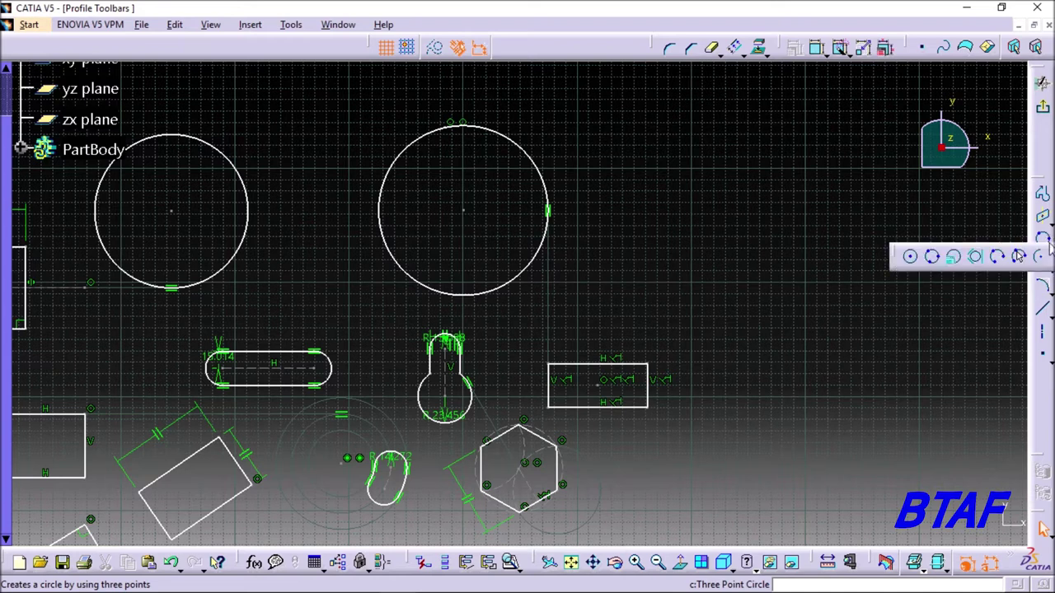
click(954, 259)
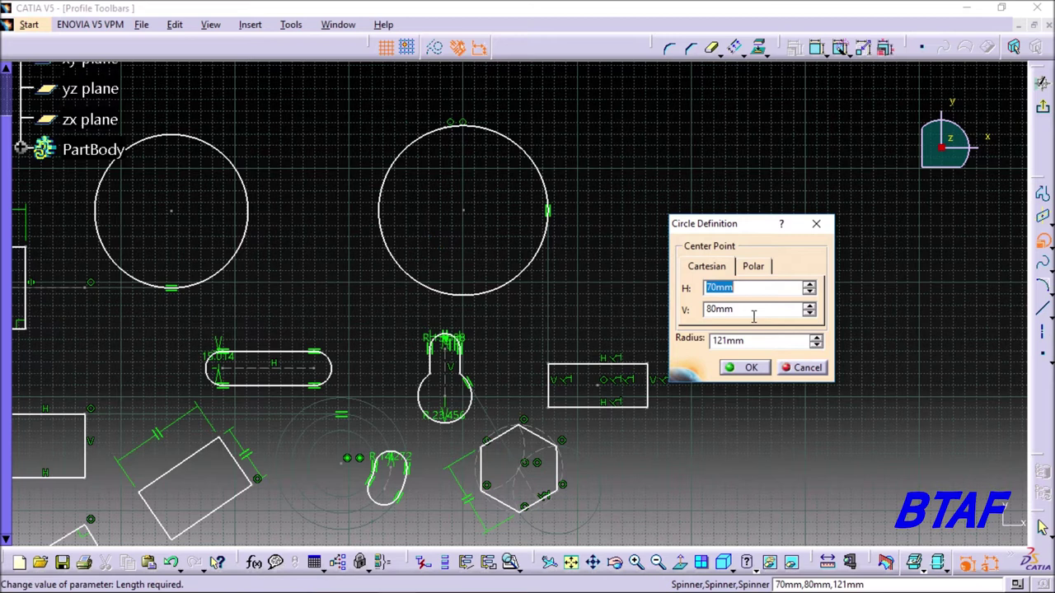
text(120)
key(Tab)
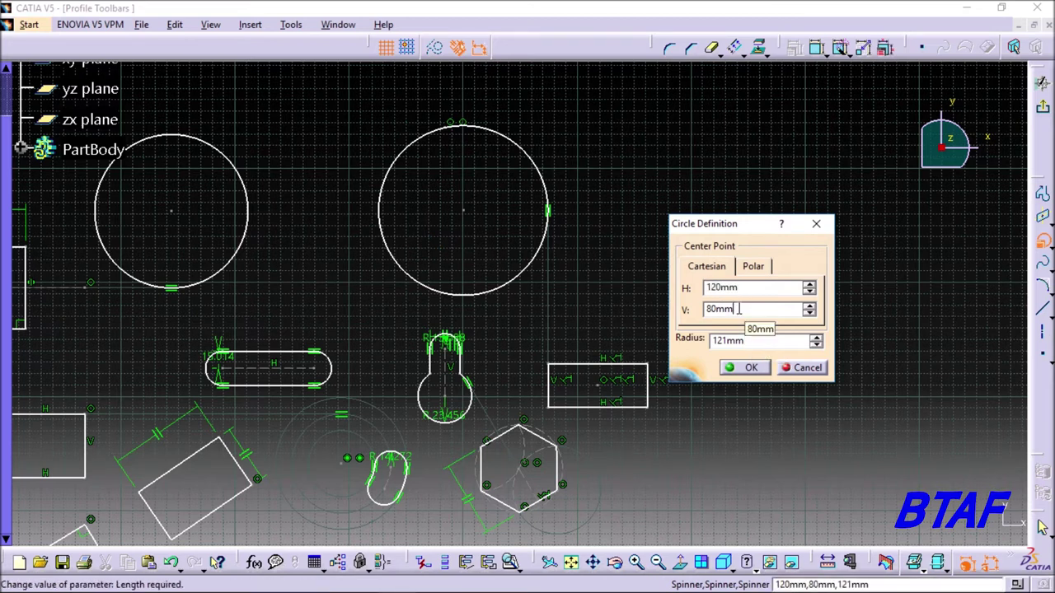
key(BackSpace)
text(79mm)
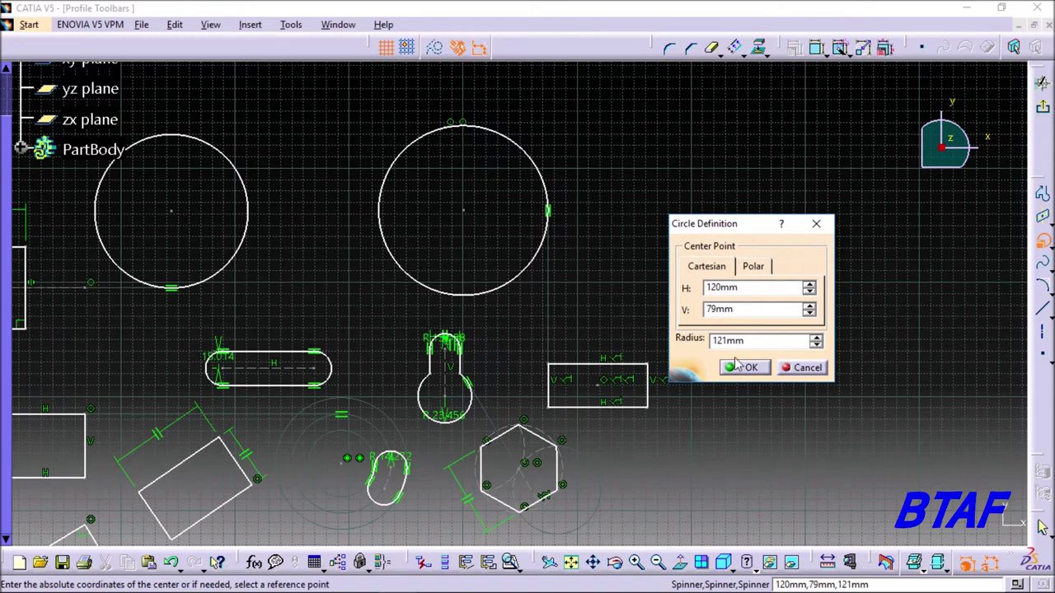
key(BackSpace)
text(78mm121)
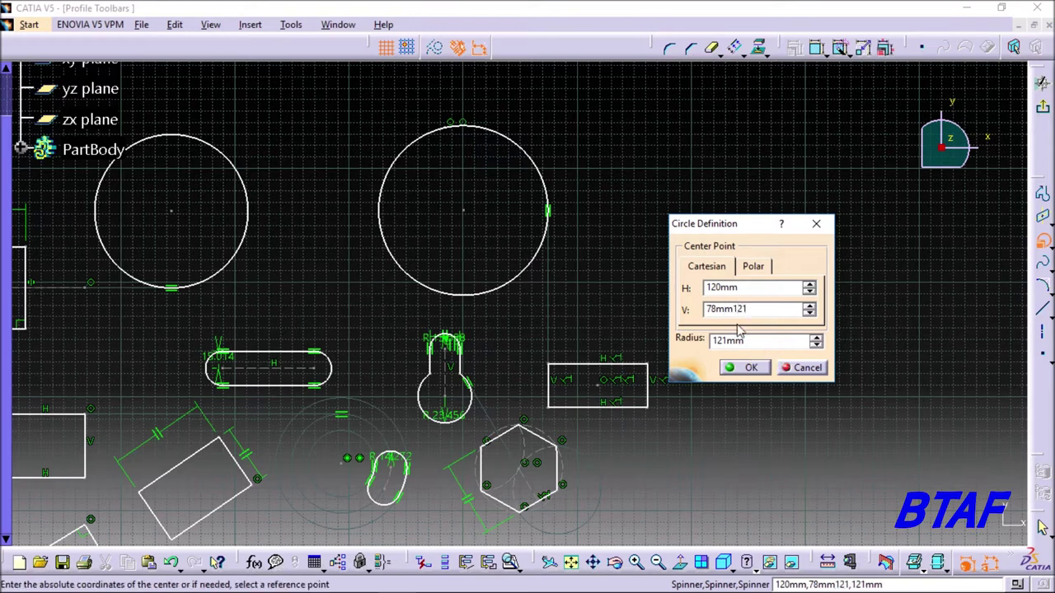
double_click(733, 310)
text(121)
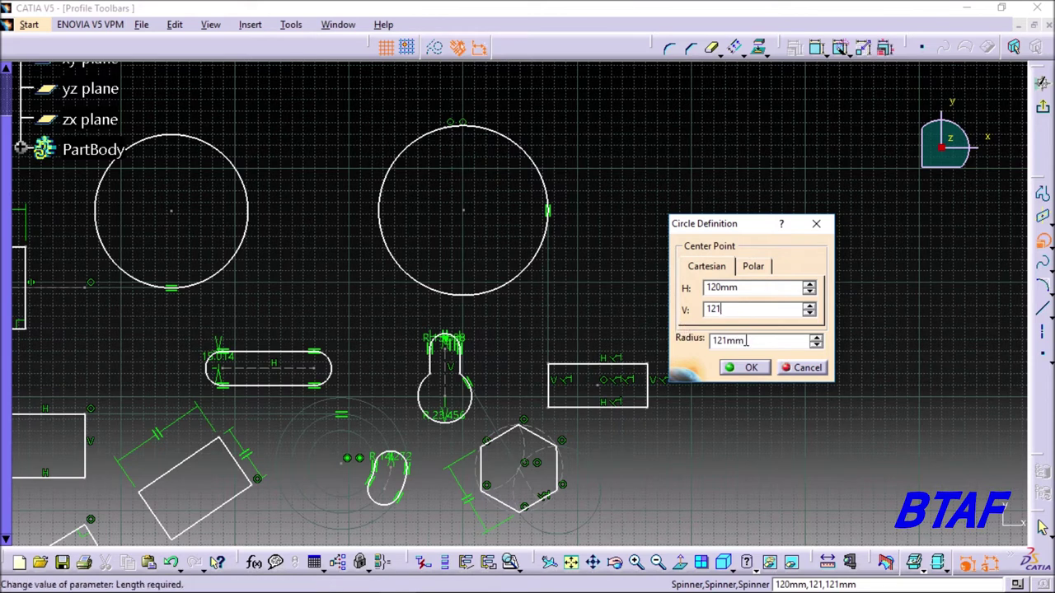
click(757, 340)
click(749, 370)
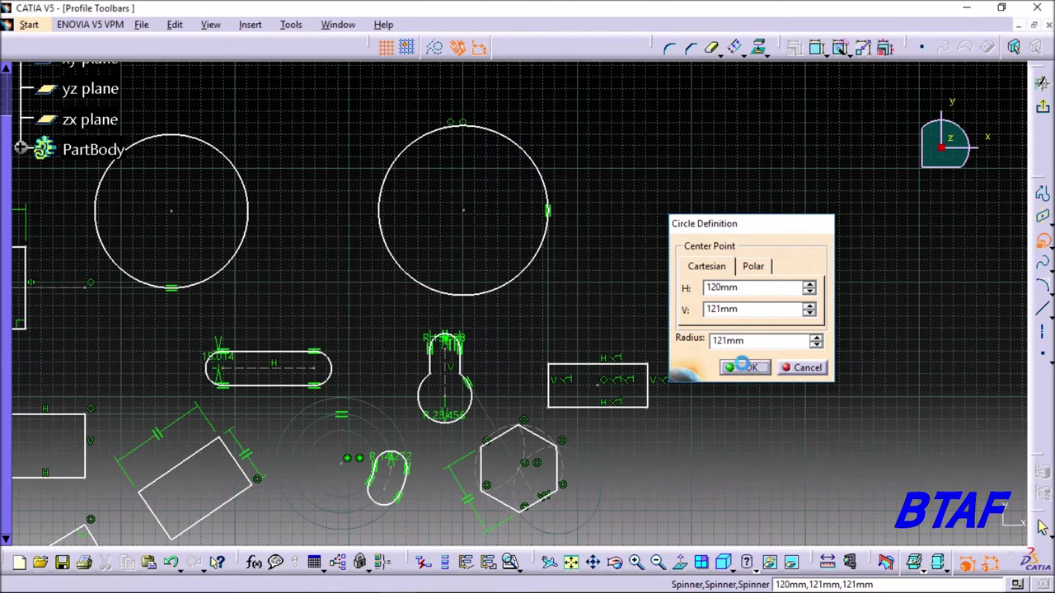
- Draw a slanted line rising from inside the edge of the three-point circle into the empty area beside it
middle_drag(399, 289, 672, 219)
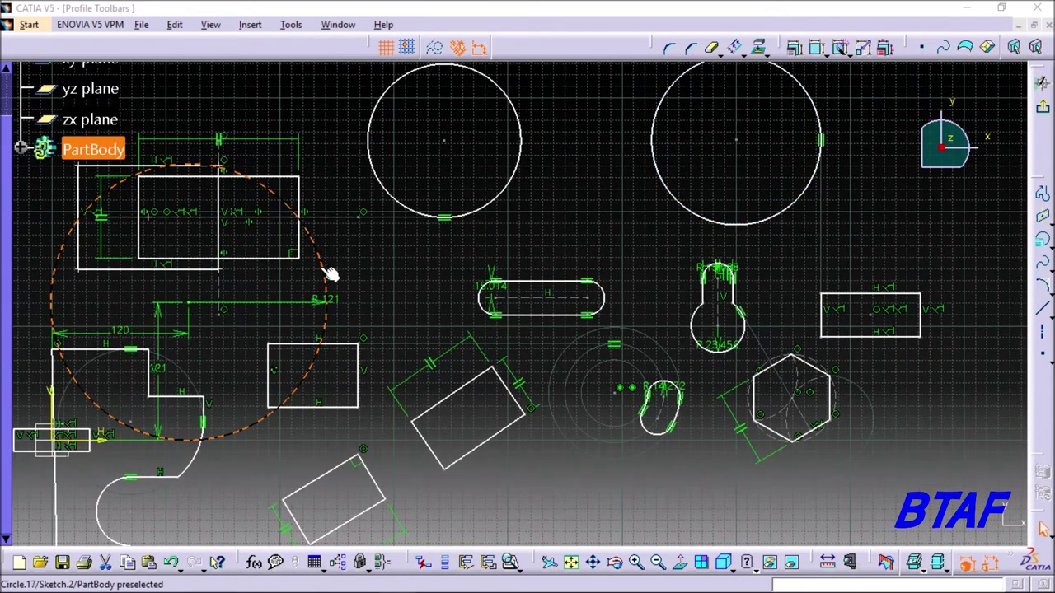
middle_drag(331, 274, 553, 207)
mouse_move(525, 277)
middle_down()
mouse_move(525, 242)
mouse_move(600, 251)
mouse_move(605, 292)
mouse_move(603, 259)
mouse_move(699, 309)
mouse_move(520, 315)
middle_up()
middle_drag(864, 285, 806, 291)
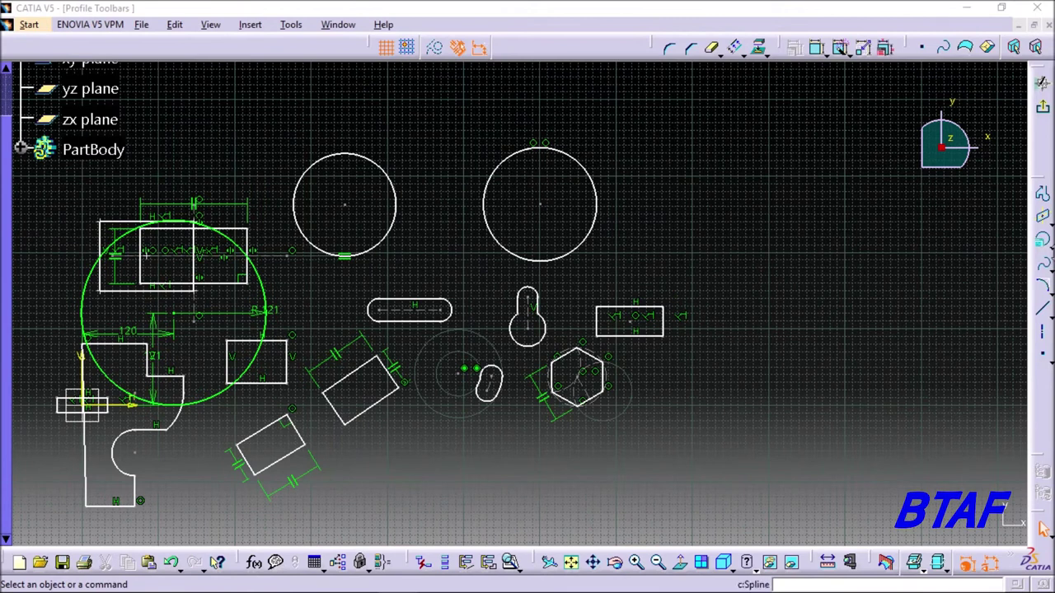
click(1050, 243)
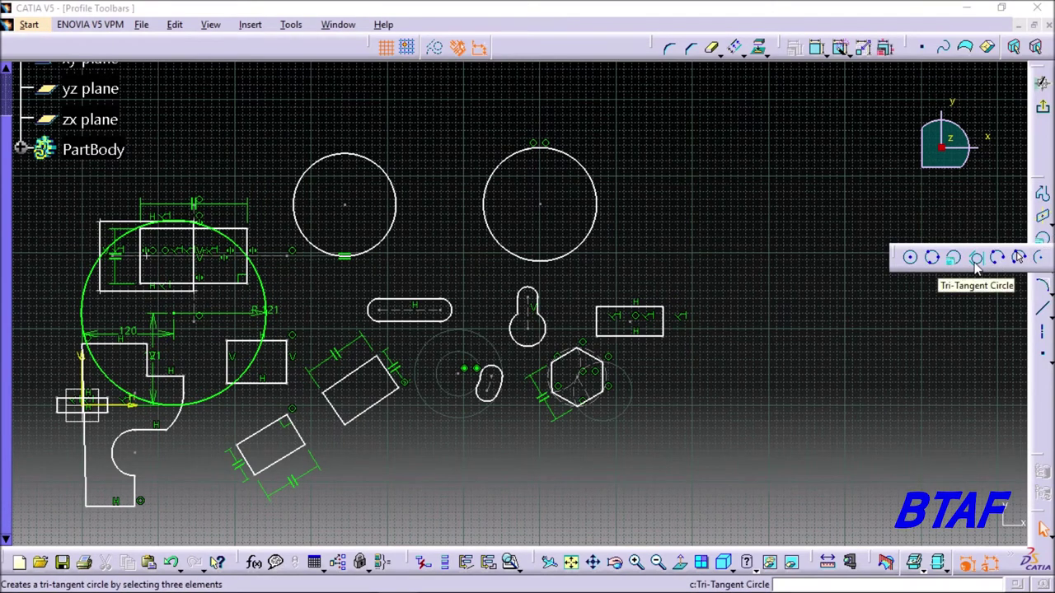
click(724, 207)
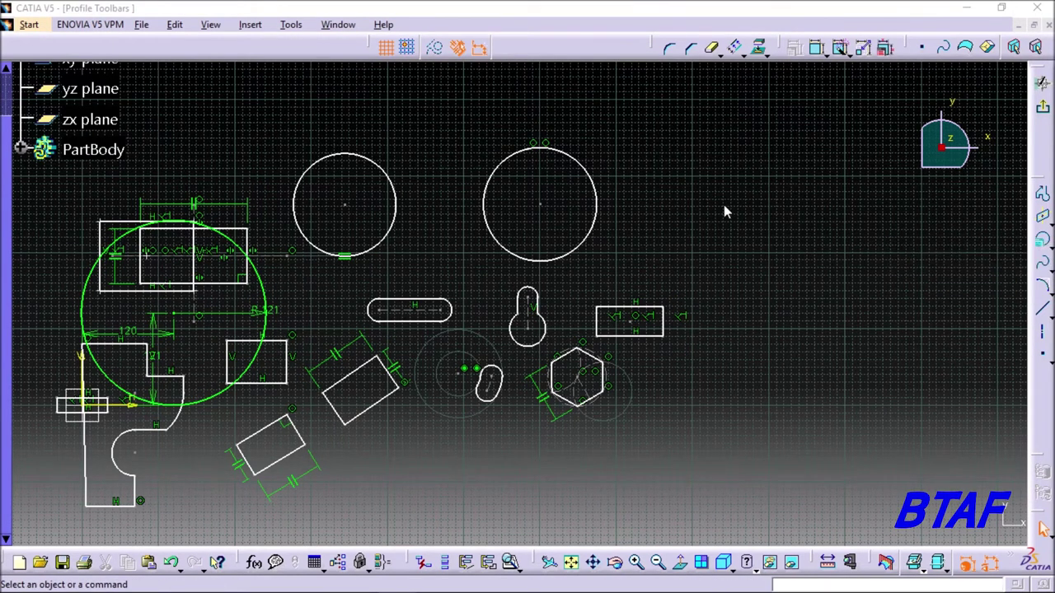
middle_drag(724, 207, 605, 241)
click(1038, 313)
click(466, 230)
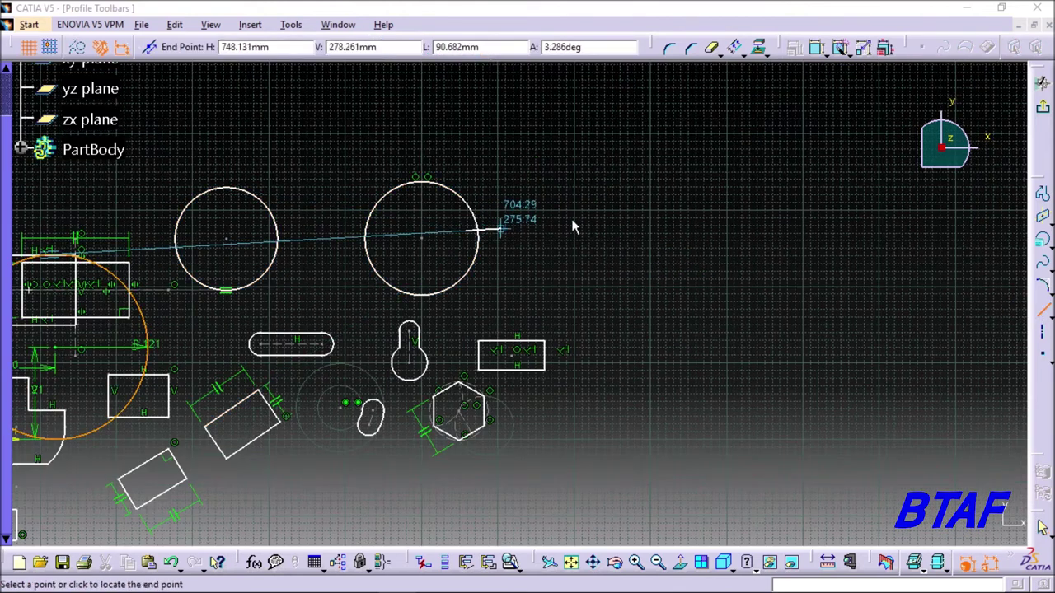
click(732, 105)
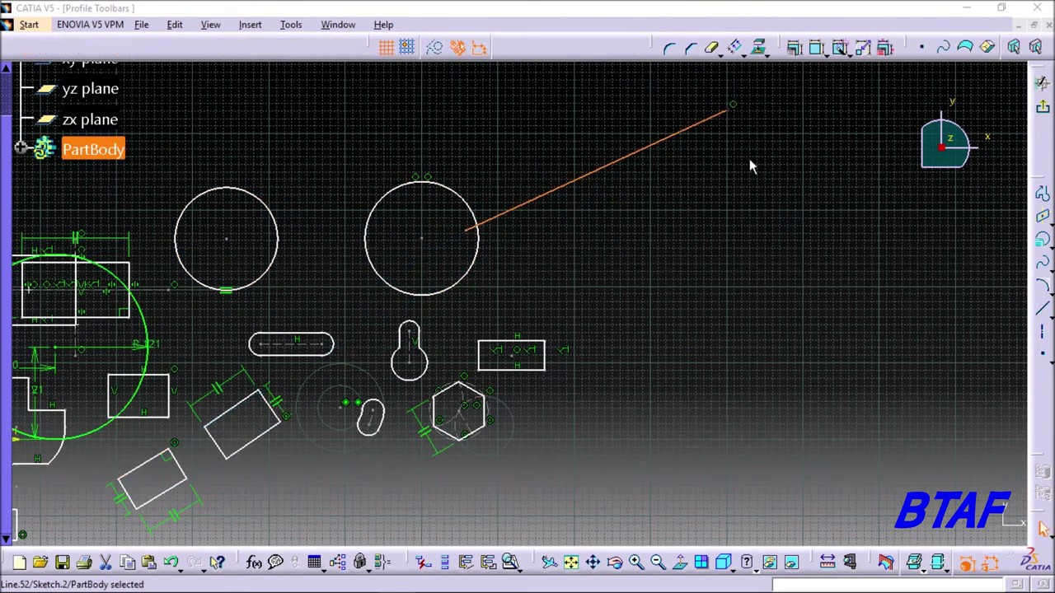
- Draw a steep line crossing the first slanted line and a nearly horizontal one below it that crosses the steep line
click(1040, 310)
click(620, 96)
click(819, 347)
click(1039, 311)
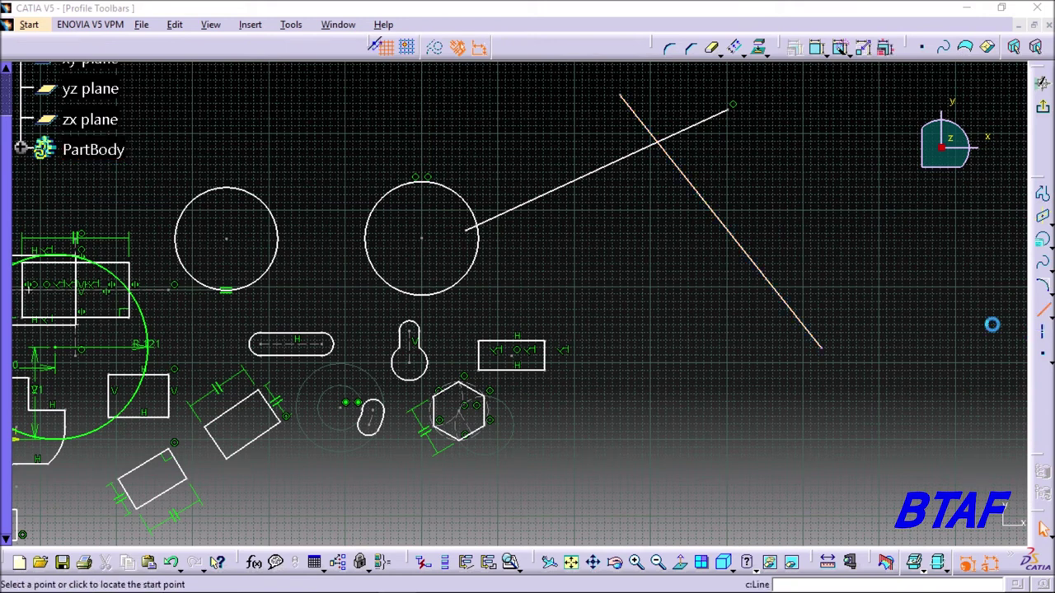
click(449, 286)
click(821, 308)
middle_drag(873, 252, 786, 259)
click(907, 256)
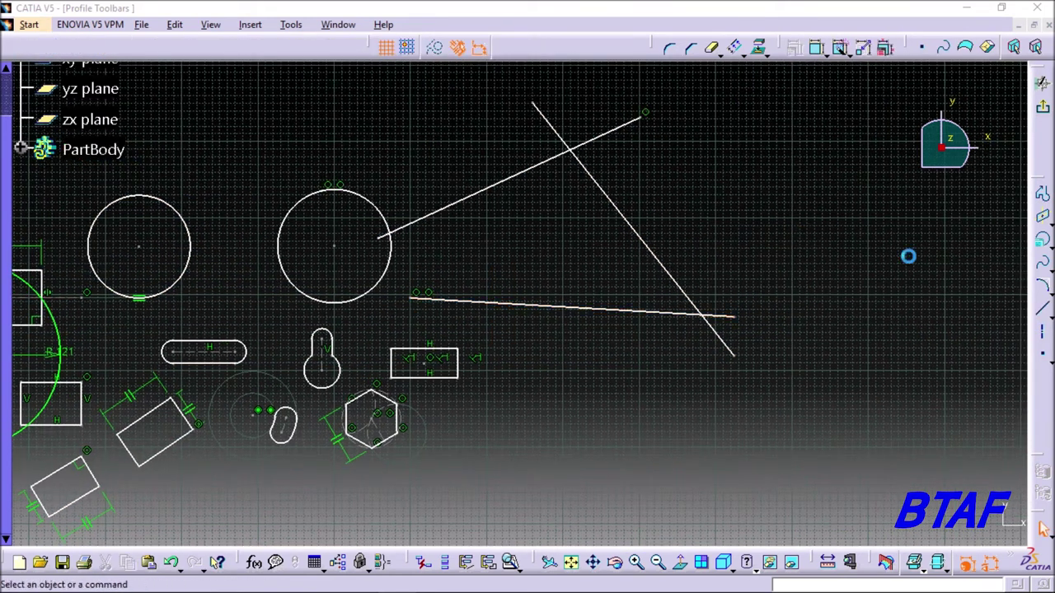
- Create a tri-tangent circle touching the three newly drawn lines
click(1045, 245)
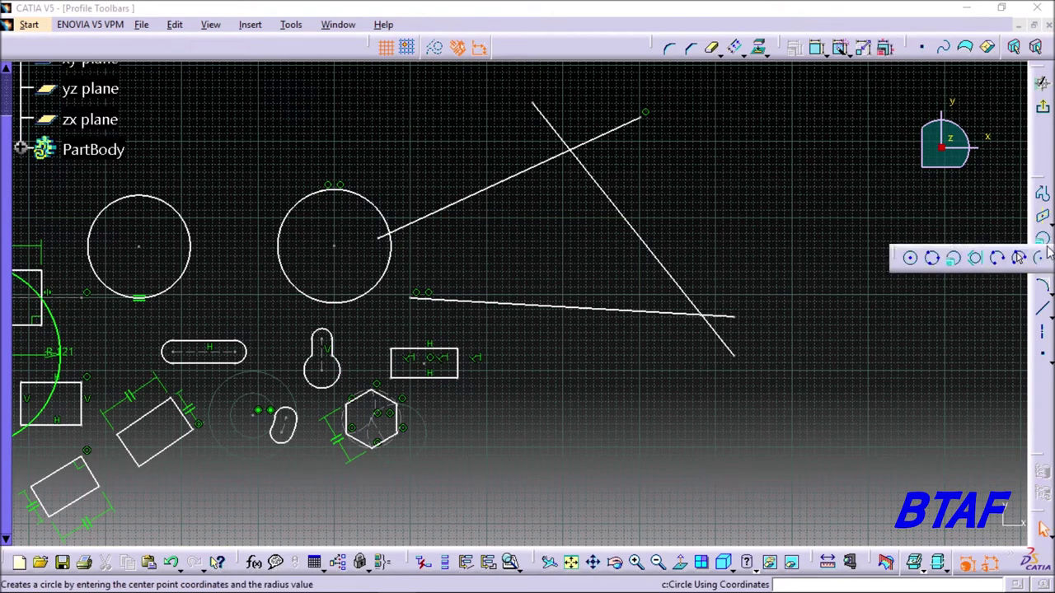
click(991, 259)
click(509, 179)
click(620, 213)
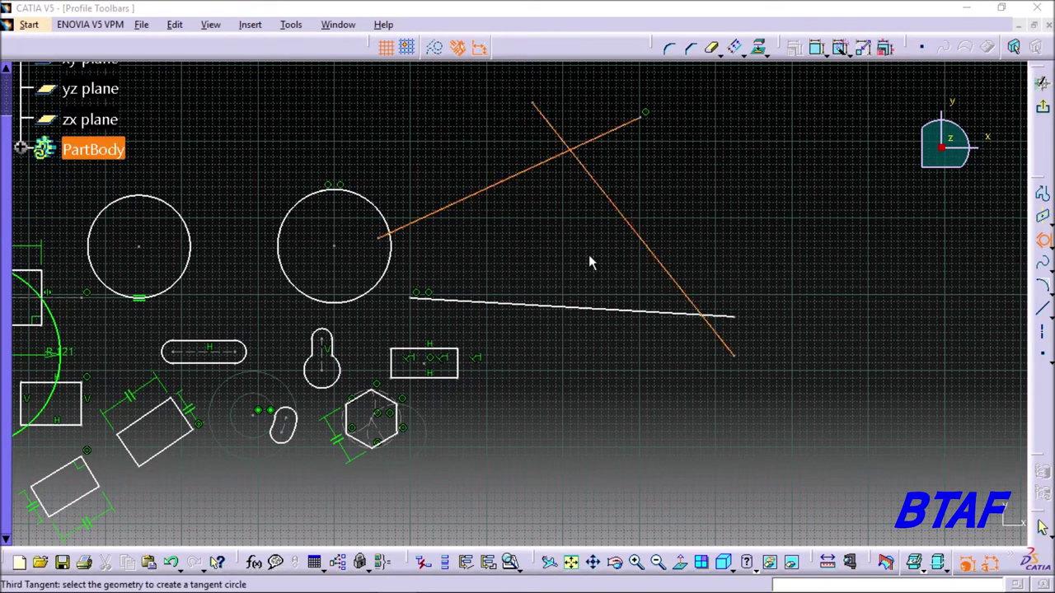
click(547, 308)
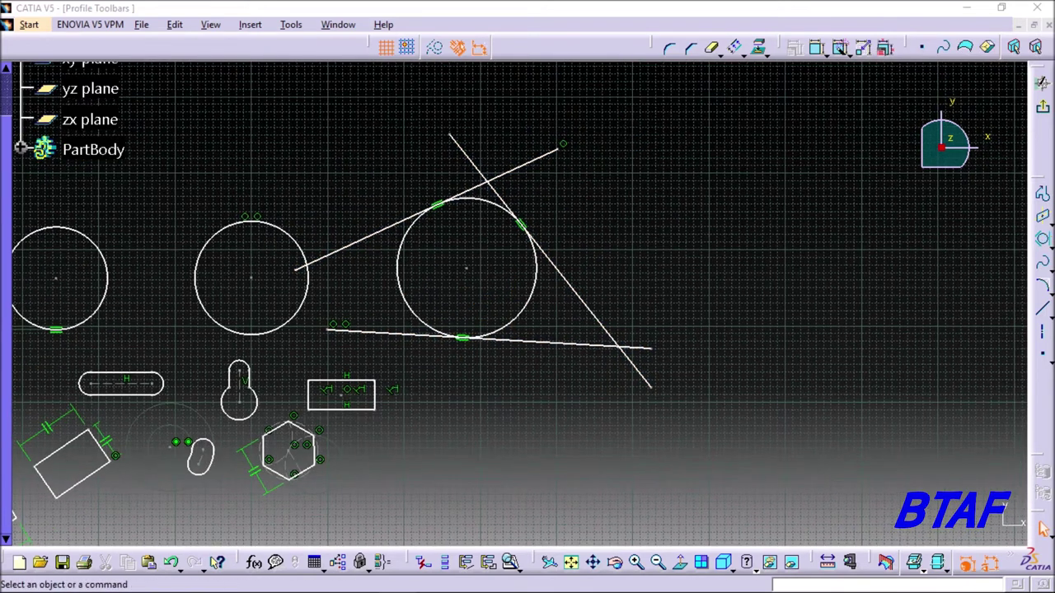
- Draw a three-point arc curving upward in the empty area beyond the tri-tangent circle and its lines
click(1044, 241)
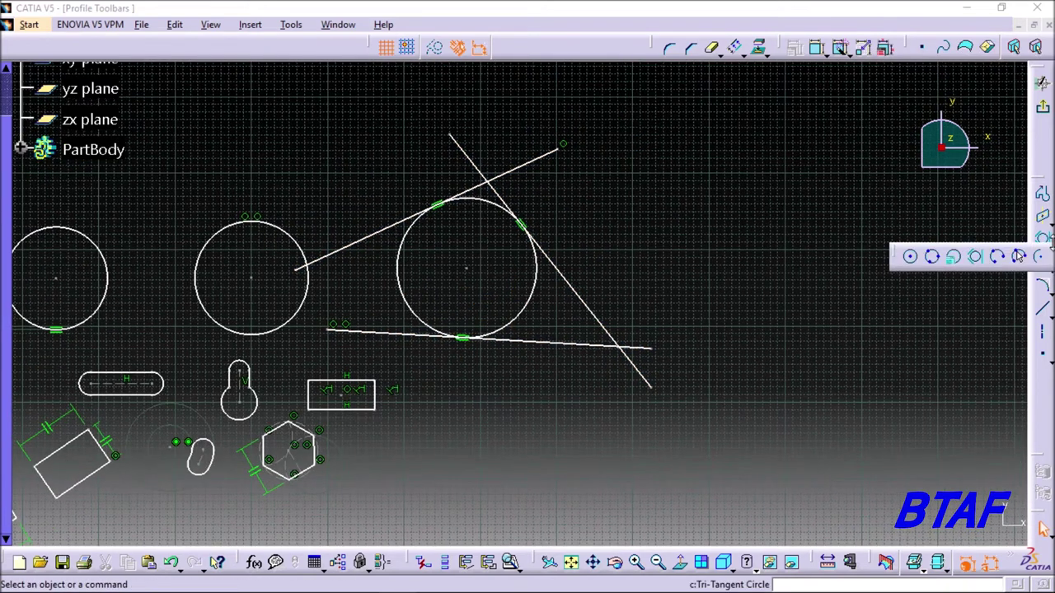
click(997, 257)
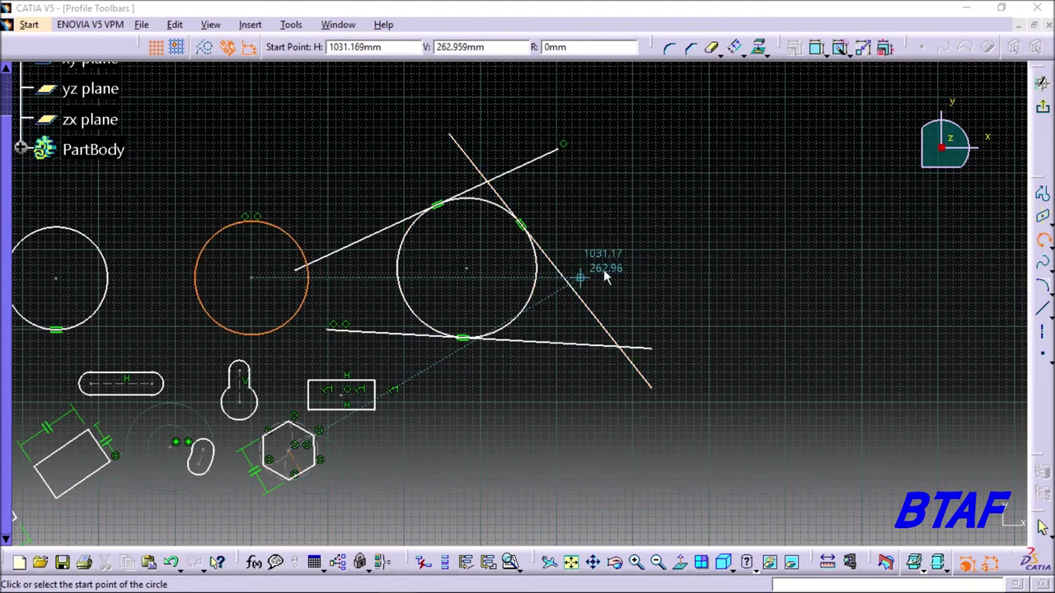
middle_drag(676, 271, 593, 288)
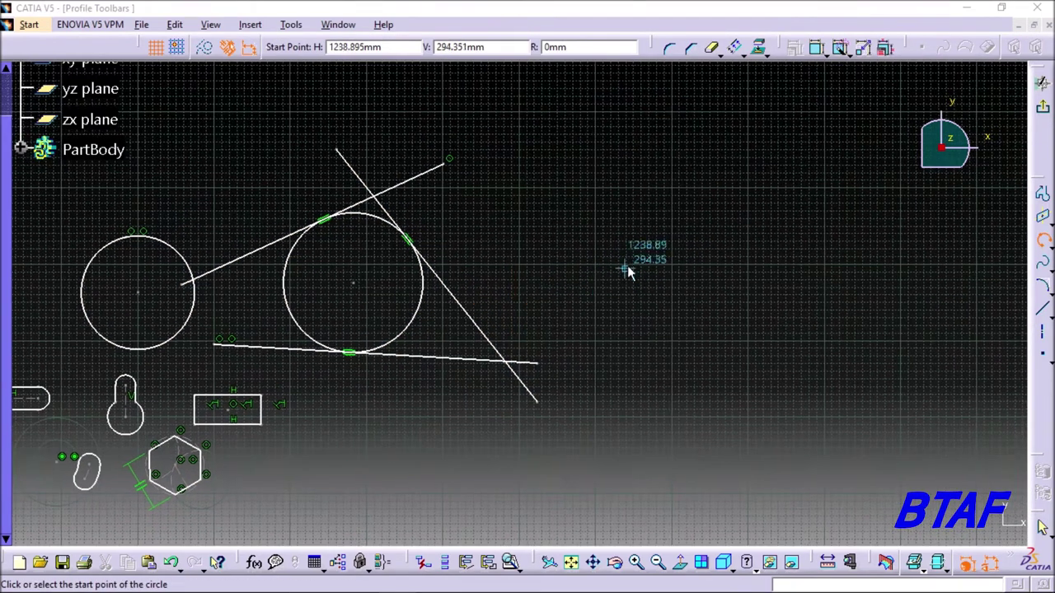
mouse_move(671, 290)
middle_down()
mouse_move(640, 273)
mouse_move(665, 288)
middle_up()
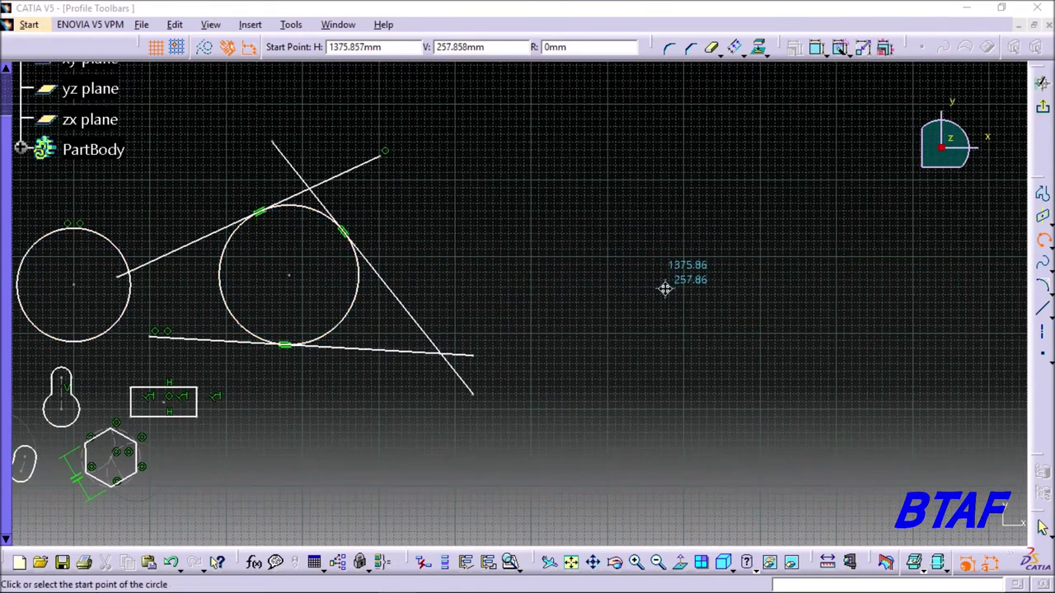
click(552, 264)
click(614, 208)
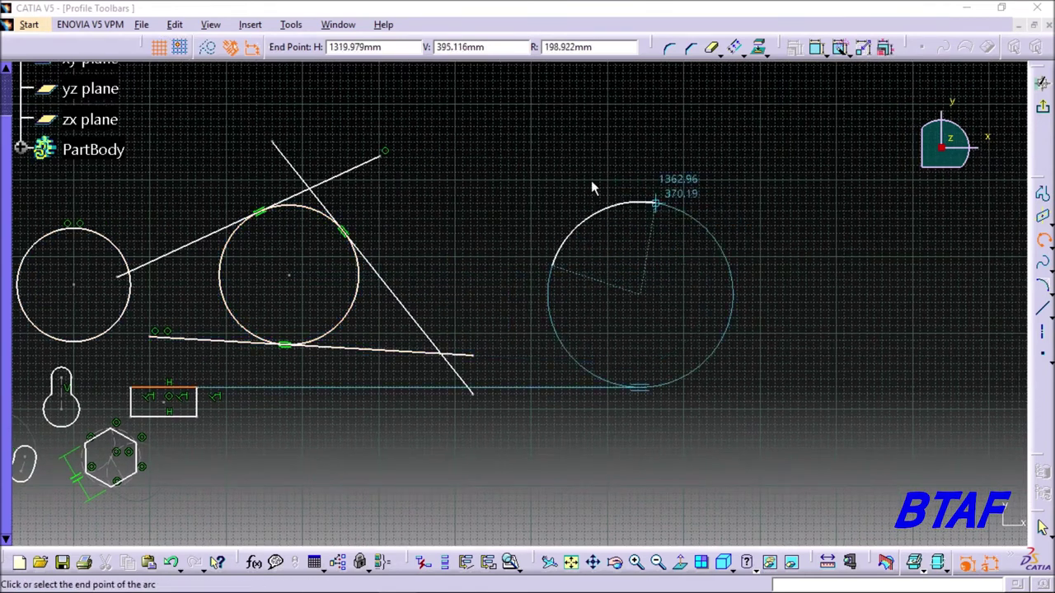
click(702, 257)
mouse_move(817, 289)
middle_down()
mouse_move(701, 263)
mouse_move(712, 276)
middle_up()
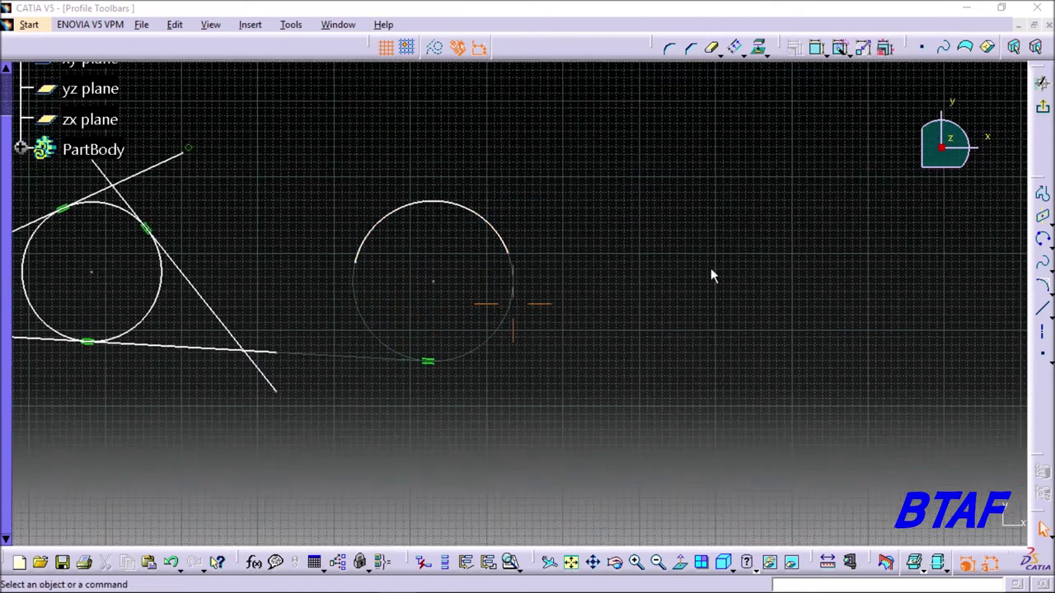
- Draw a three-point arc starting with its limits beside the previous arc, bulging up between the two end points
click(1045, 243)
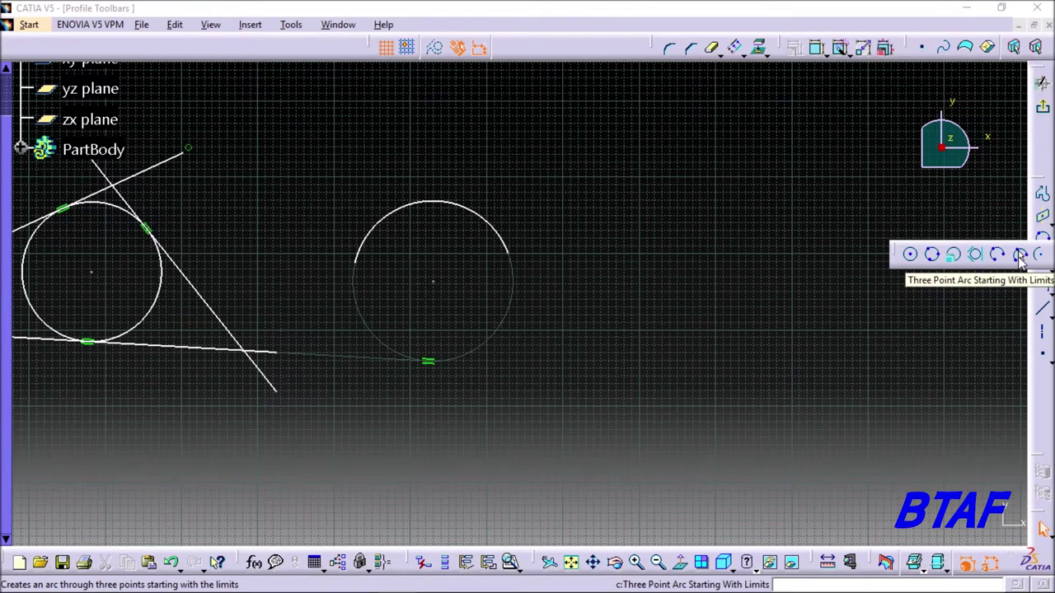
click(1020, 257)
click(596, 252)
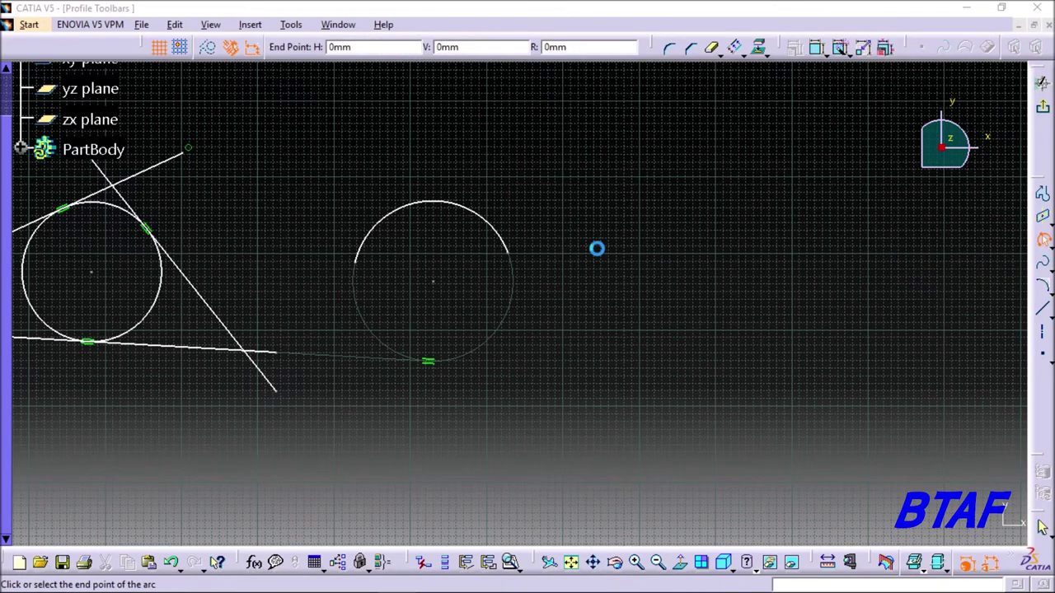
click(719, 183)
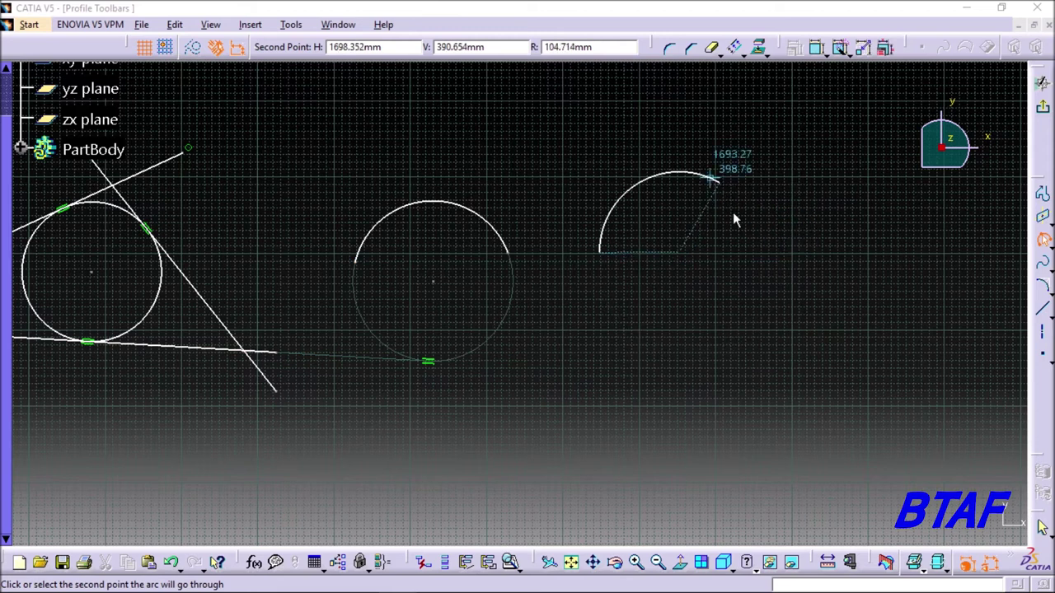
click(704, 179)
middle_drag(970, 234, 879, 261)
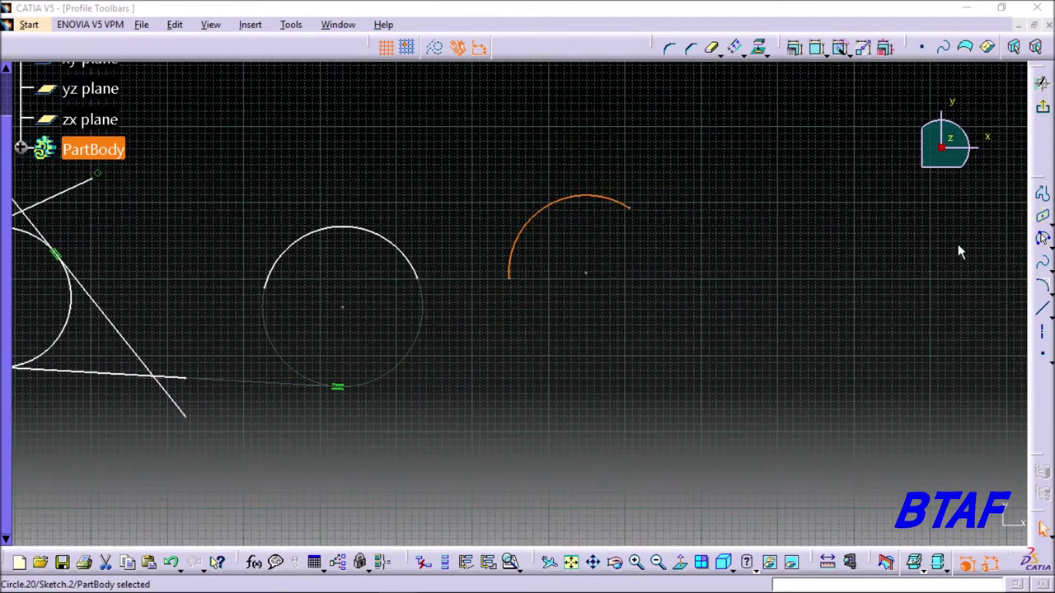
- Draw a centre-point arc with a radius of about 102 mm, sweeping clockwise from about 32 degrees to below its centre
click(1045, 244)
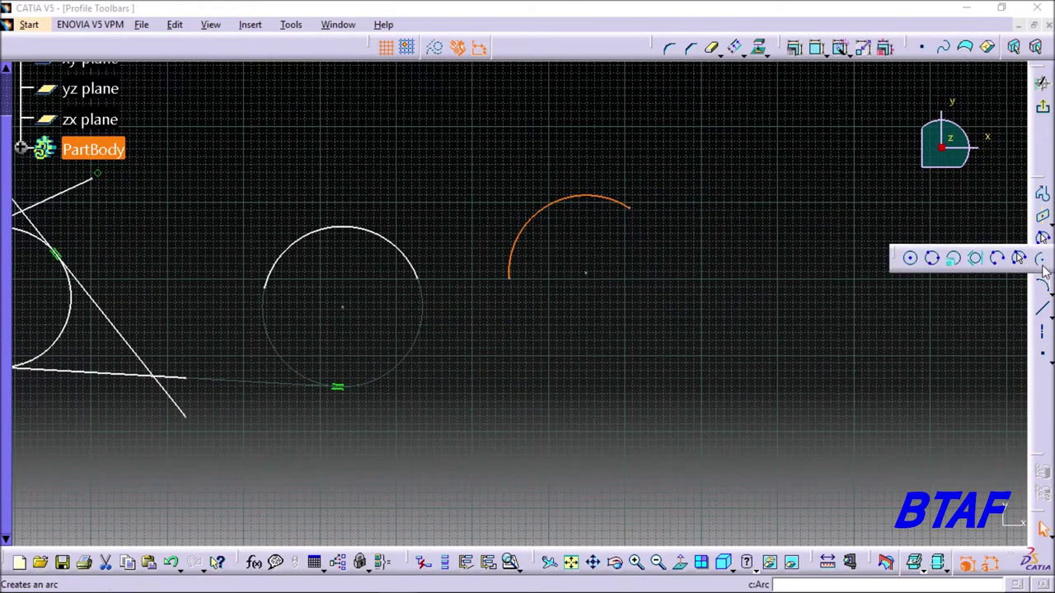
click(1040, 259)
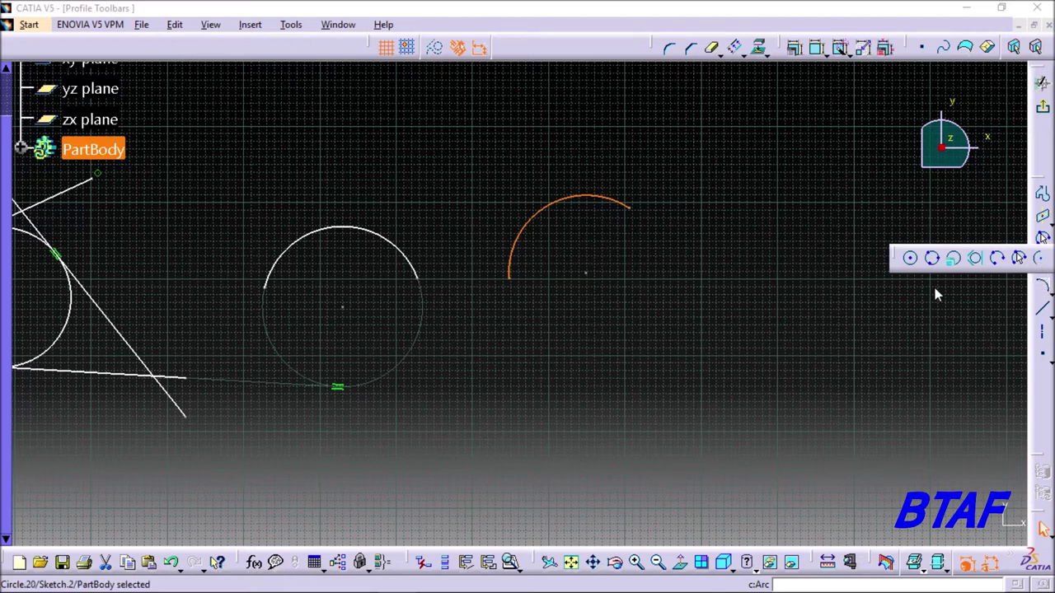
click(725, 319)
click(791, 278)
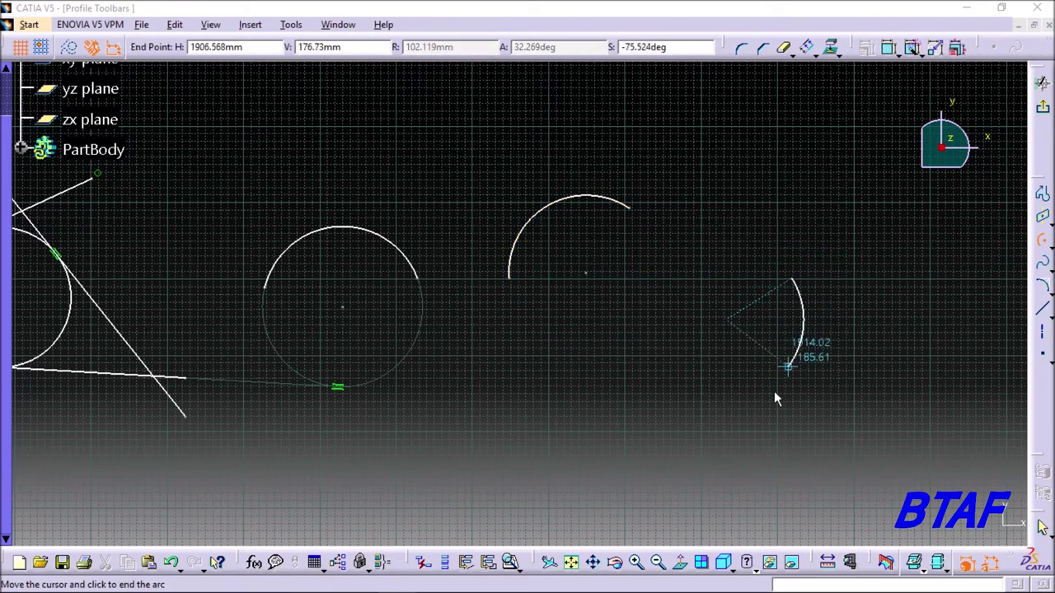
click(648, 381)
mouse_move(906, 291)
middle_down()
mouse_move(717, 299)
mouse_move(731, 312)
middle_up()
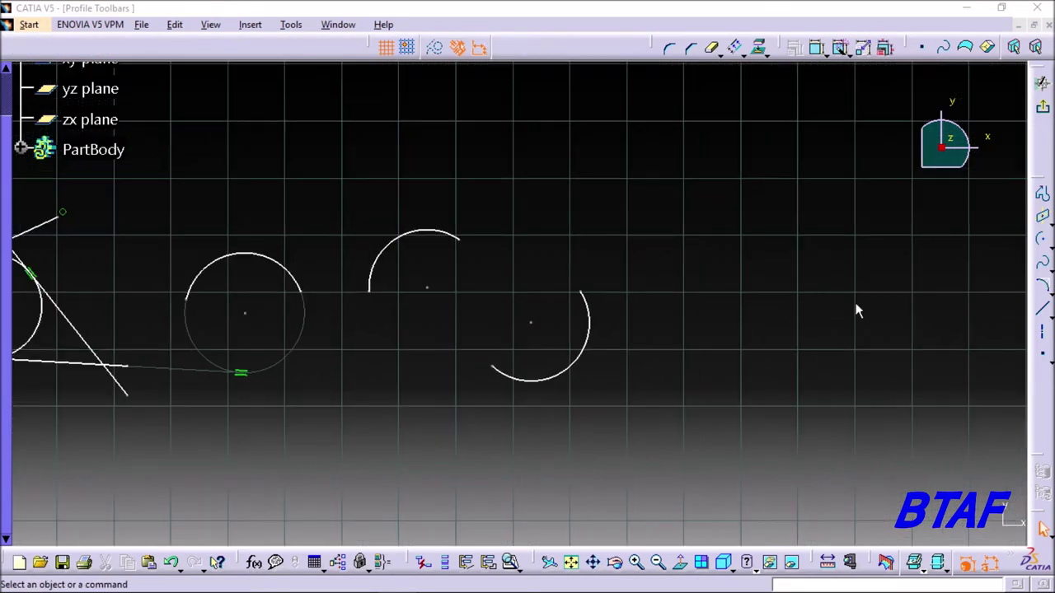
- Draw a wavy spline through six control points in the empty area beyond the arcs
click(1043, 271)
click(660, 210)
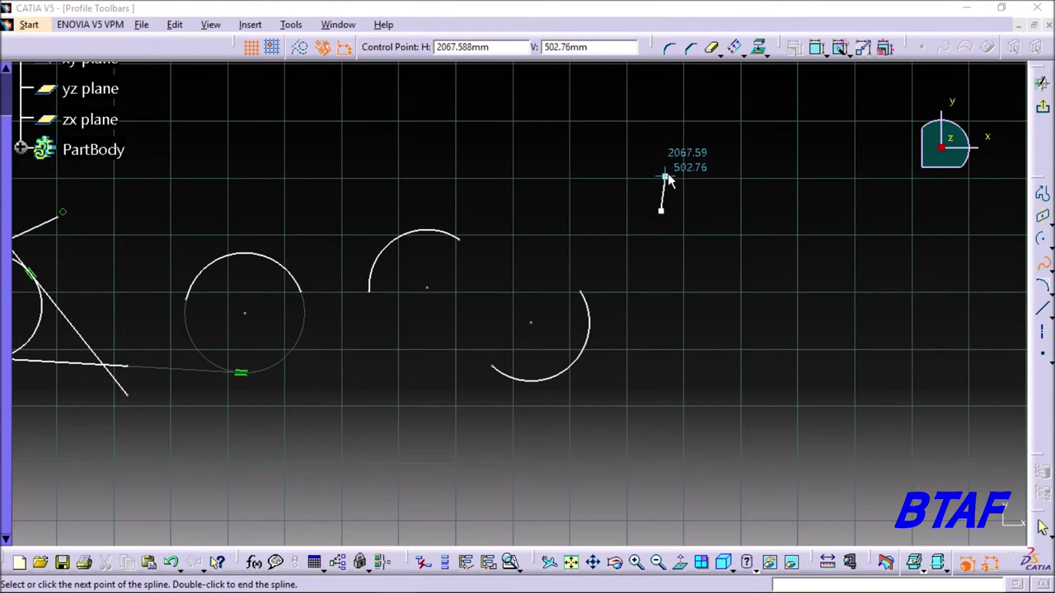
click(728, 169)
click(825, 277)
click(938, 218)
middle_drag(972, 299, 760, 315)
click(805, 367)
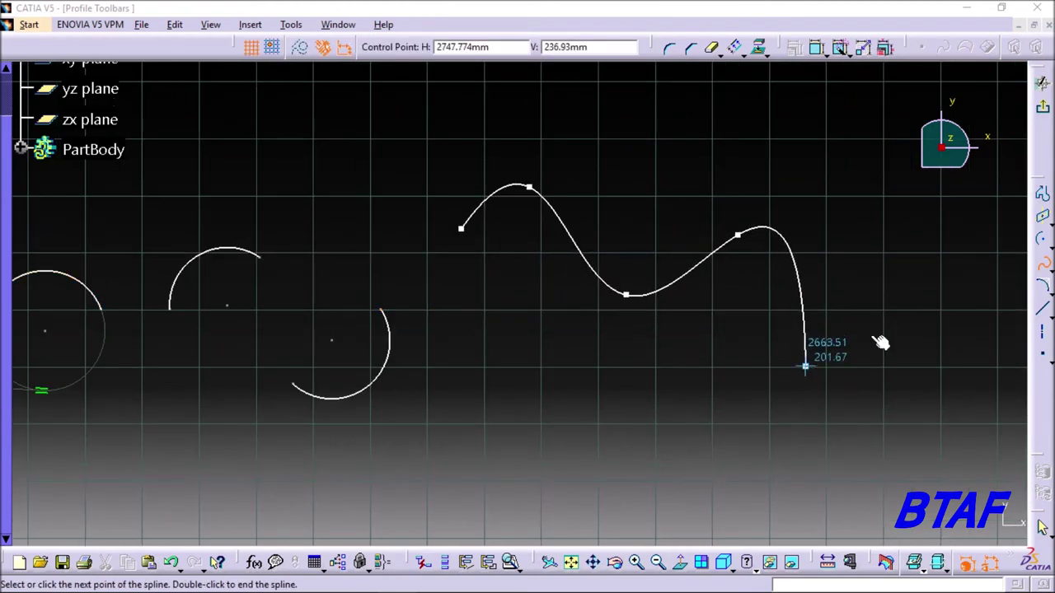
- End the wavy spline at its sixth control point and deselect it
click(1042, 263)
click(1050, 273)
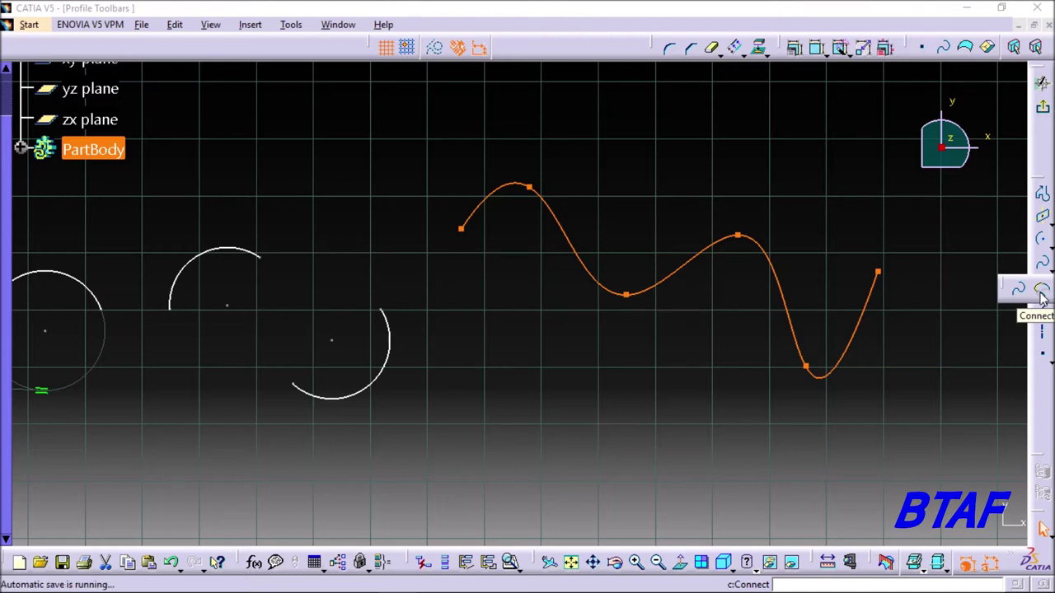
click(697, 199)
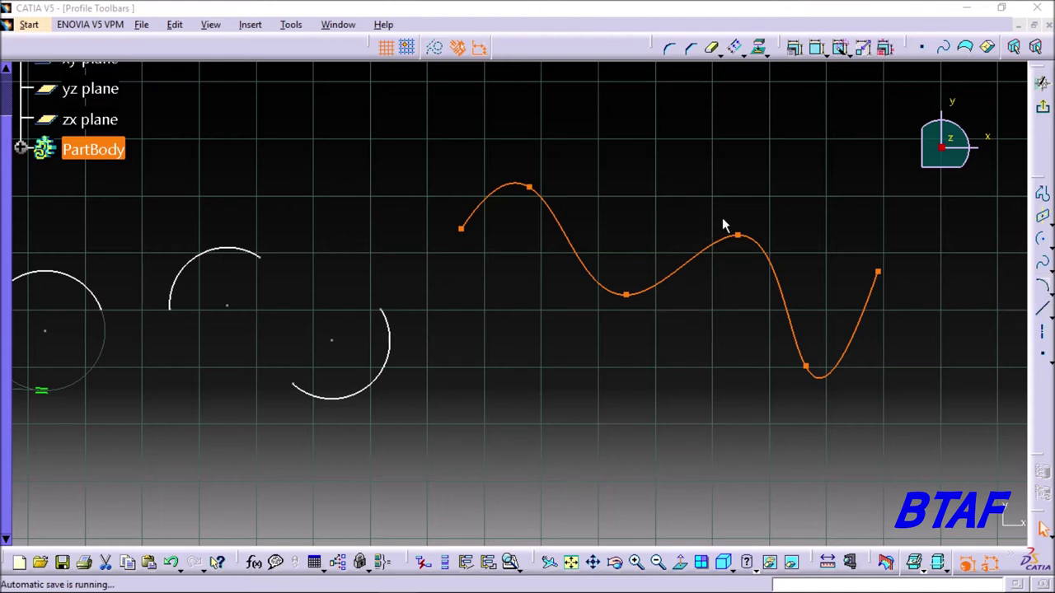
middle_drag(724, 207, 680, 256)
click(775, 246)
middle_drag(929, 233, 891, 256)
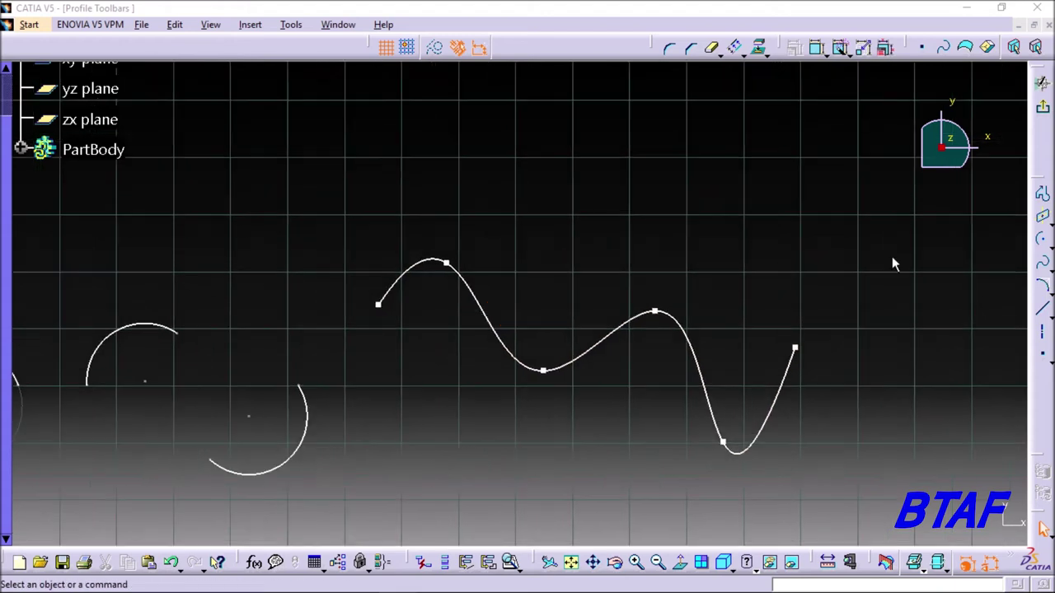
- Draw a second spline through five control points in the empty area above the first wavy spline
click(1042, 262)
click(407, 142)
click(581, 121)
click(766, 137)
click(693, 266)
click(917, 222)
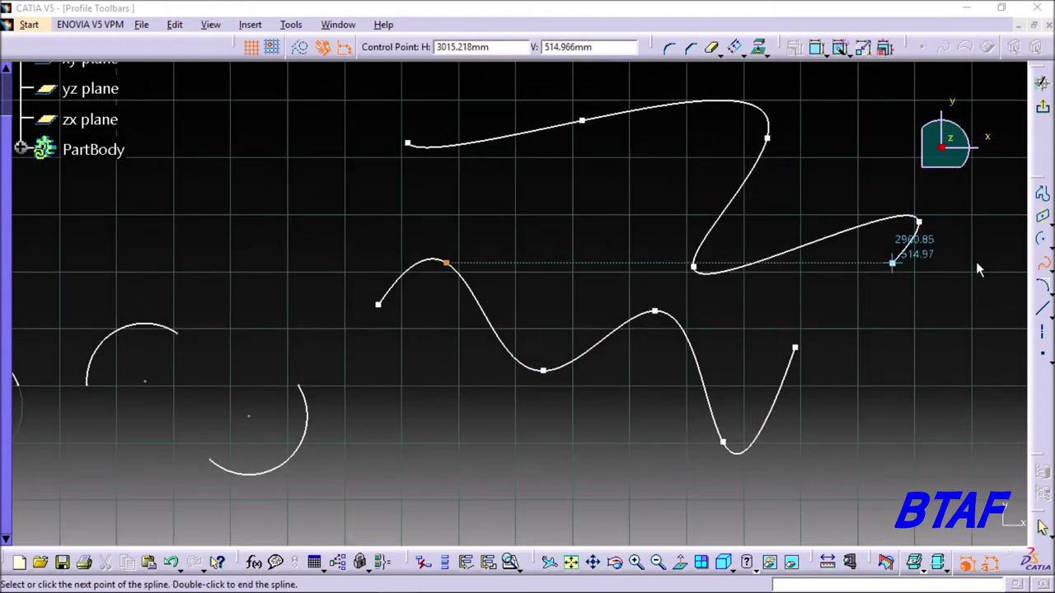
click(1042, 267)
click(615, 207)
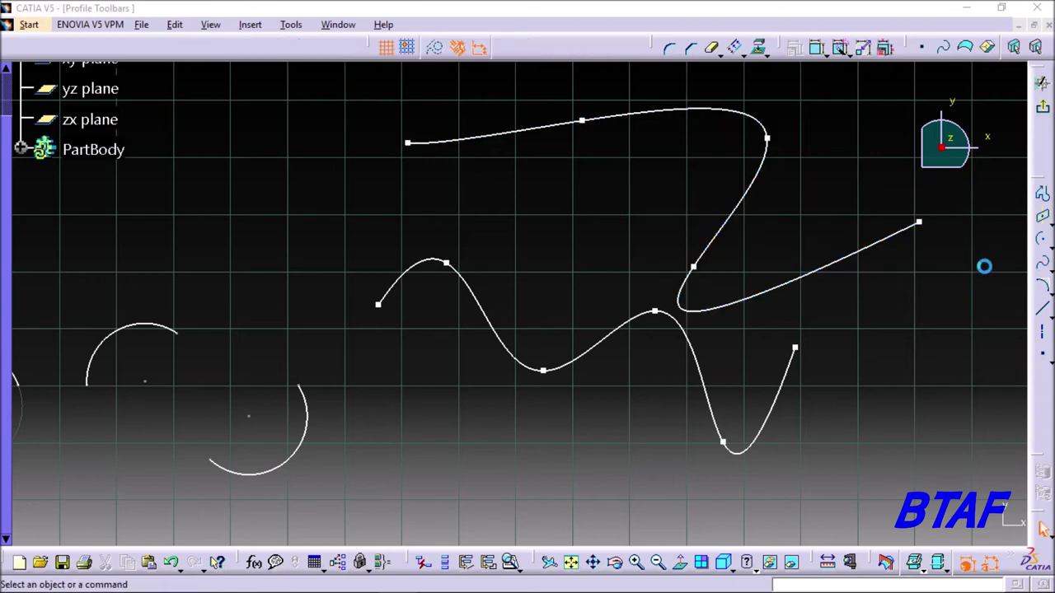
- Connect the starting points of the two splines with a connecting curve using a tension of 1
click(1051, 271)
click(1041, 291)
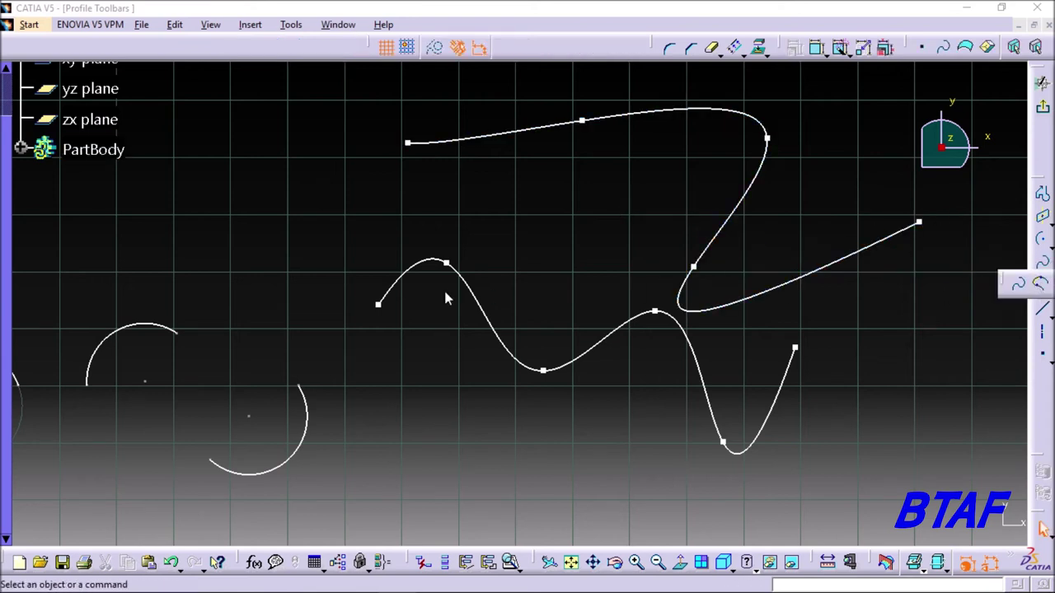
click(379, 306)
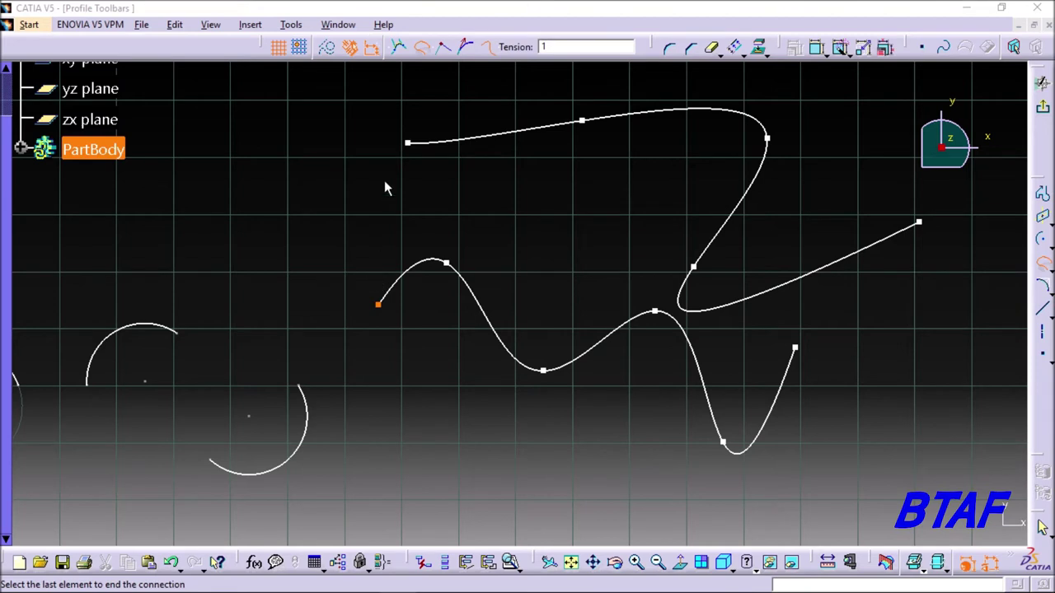
click(407, 144)
click(544, 229)
middle_drag(546, 230, 438, 220)
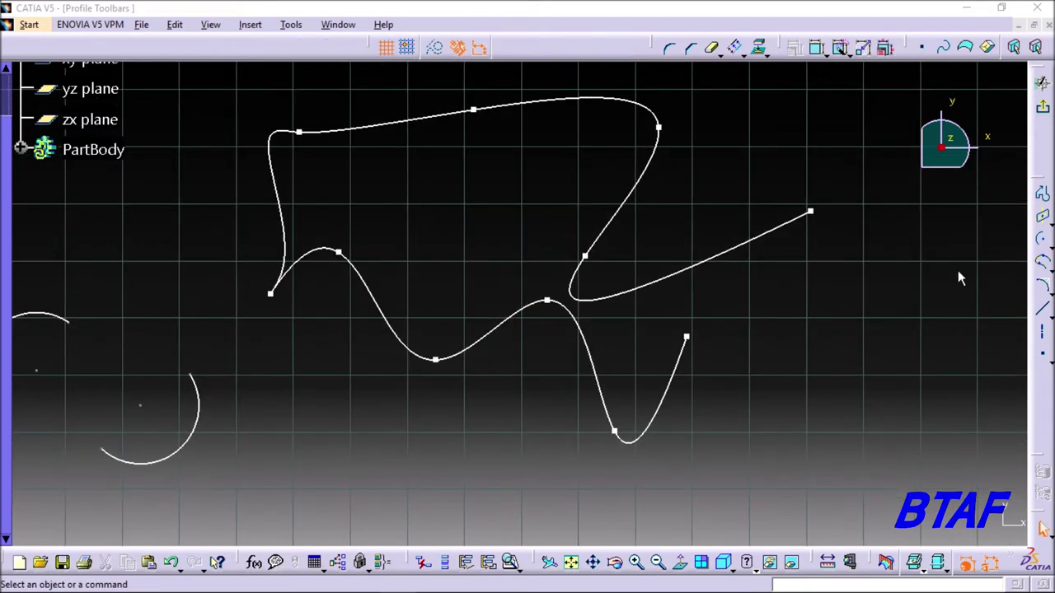
- Connect the end points of the two splines with a second connecting curve
click(1042, 263)
click(687, 337)
click(812, 212)
mouse_move(794, 270)
middle_down()
mouse_move(601, 148)
mouse_move(591, 239)
mouse_move(466, 224)
middle_up()
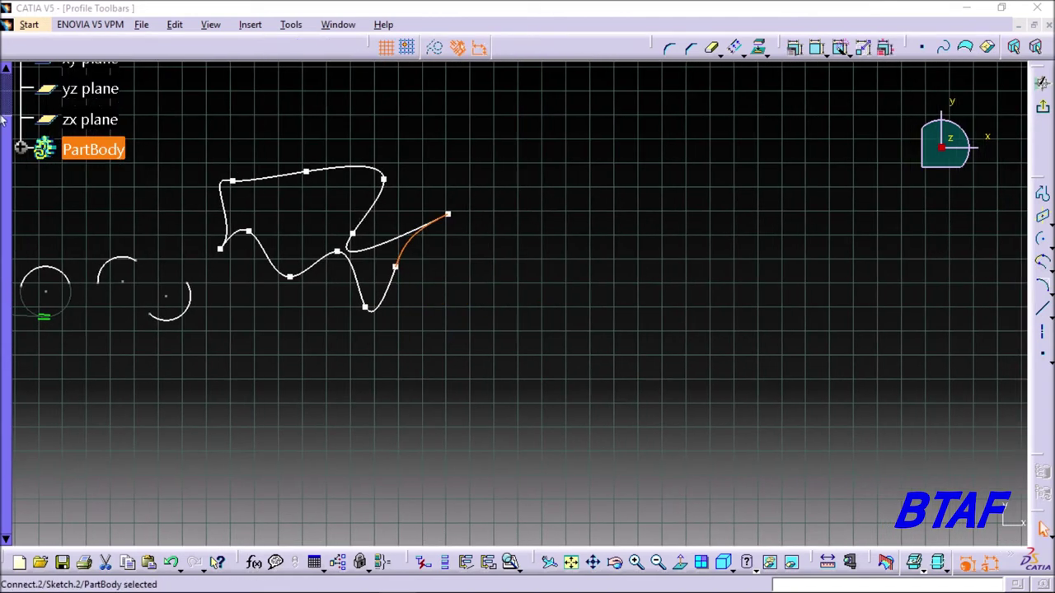
- Draw a horizontal ellipse with a major radius of about 585 mm in the empty area above the connected splines
click(1048, 288)
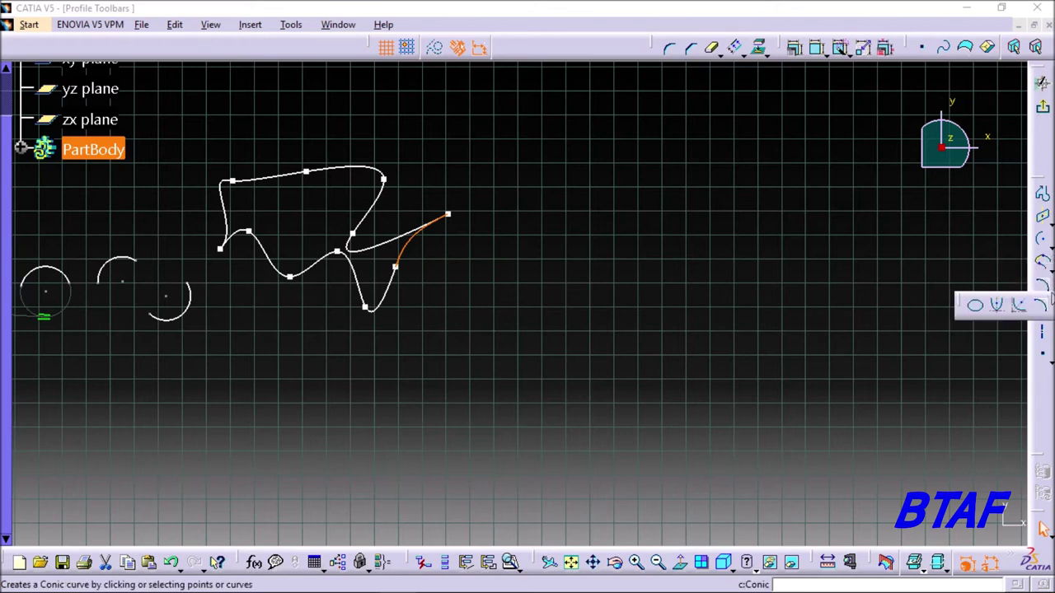
click(981, 311)
scroll(495, 223, up, 3)
mouse_move(482, 242)
middle_down()
mouse_move(499, 271)
mouse_move(570, 307)
middle_up()
click(394, 250)
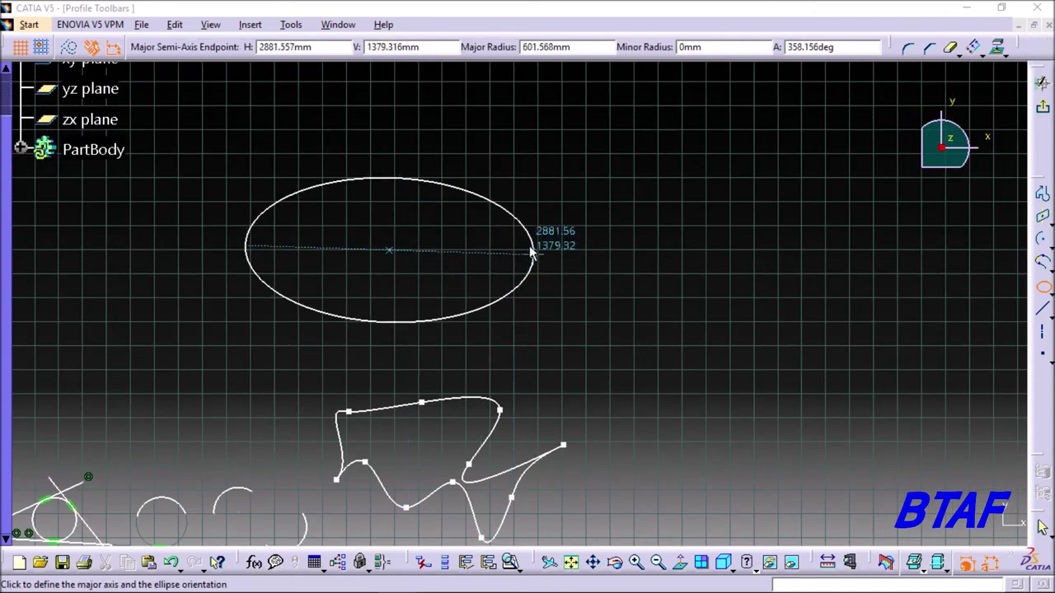
click(531, 252)
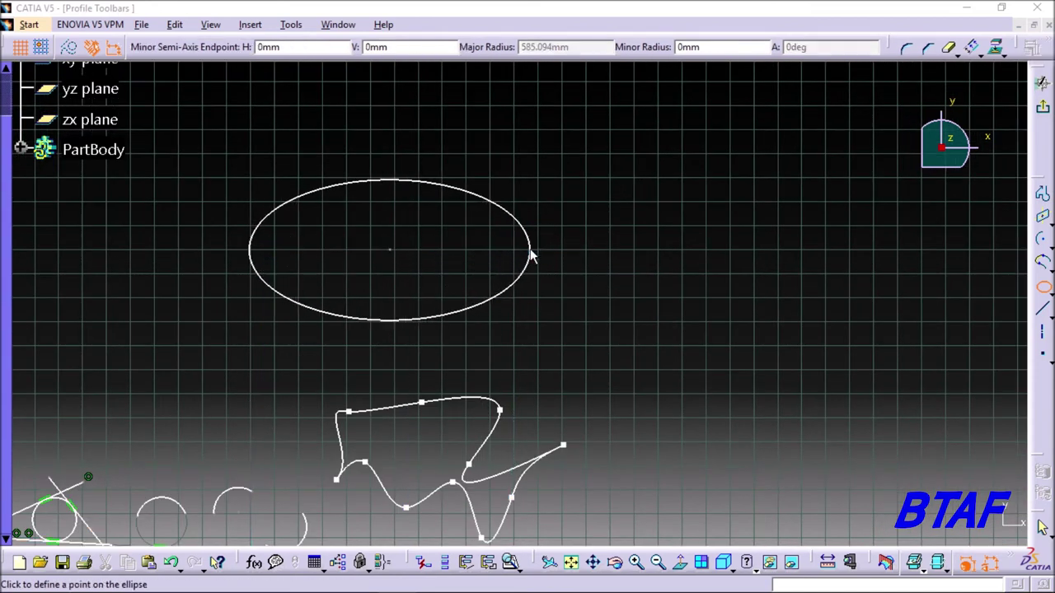
click(461, 302)
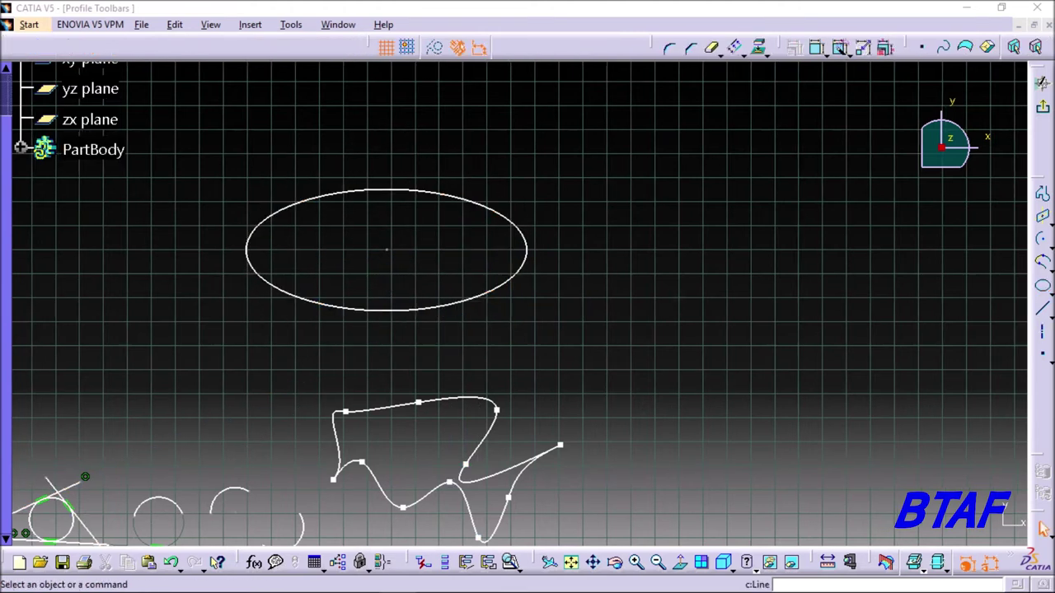
- Draw an upward-opening parabola by focus beside the ellipse, with its apex point at about H 3709 mm, V 1295 mm
click(1043, 285)
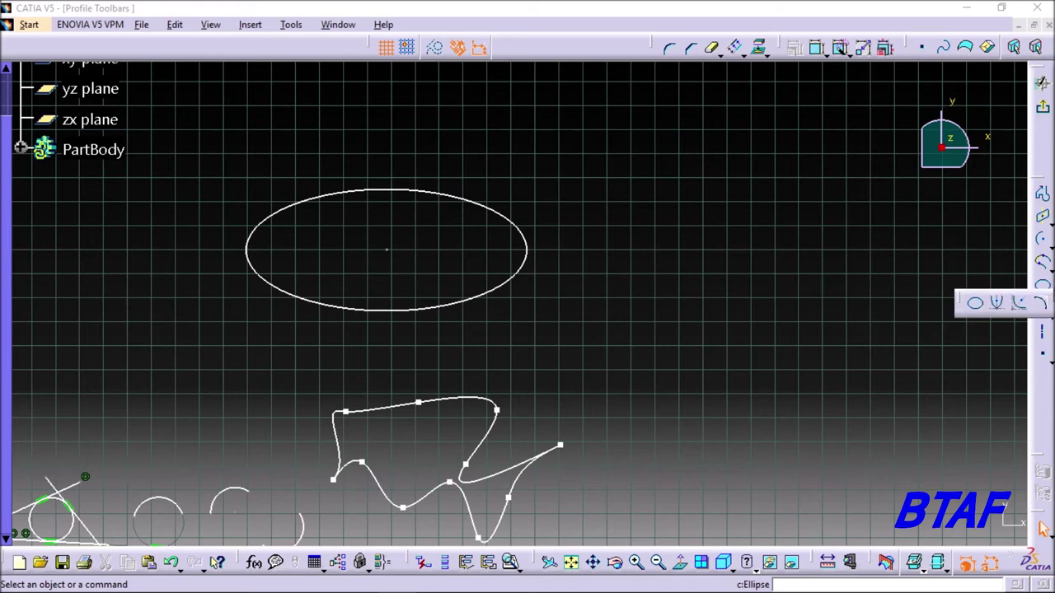
click(999, 305)
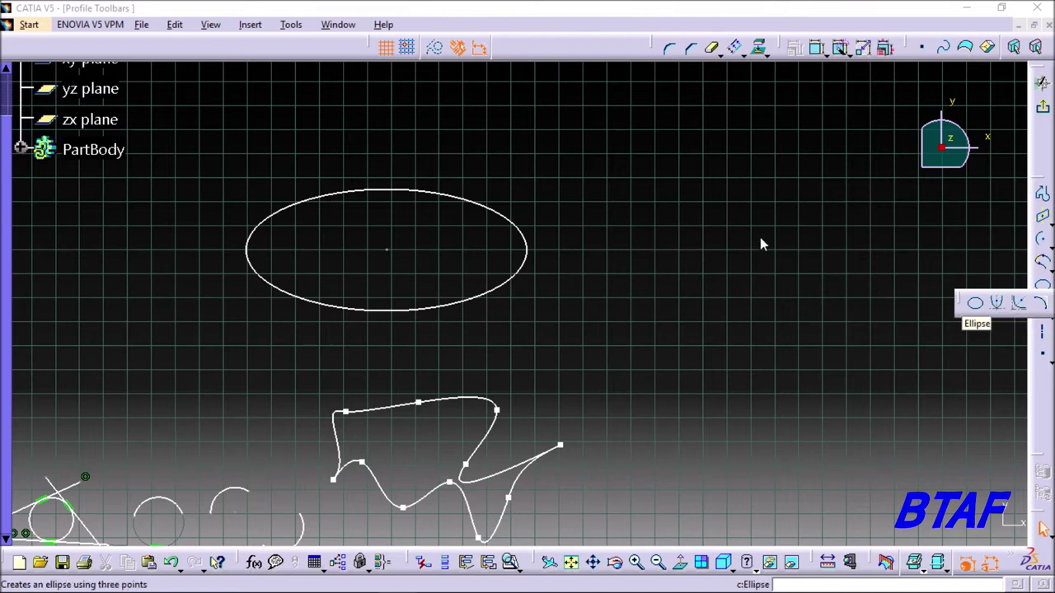
click(752, 167)
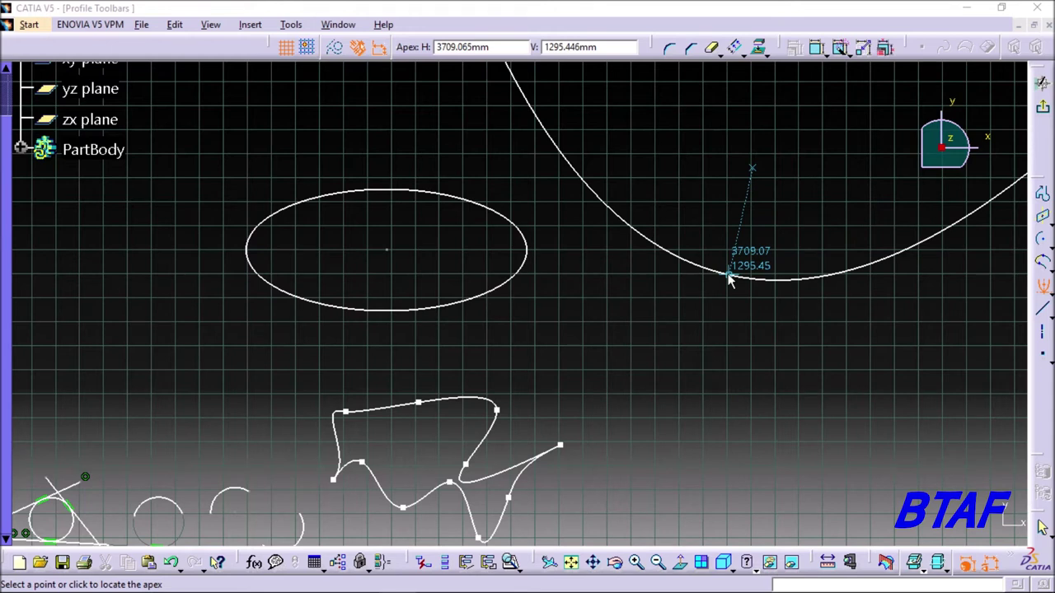
click(728, 275)
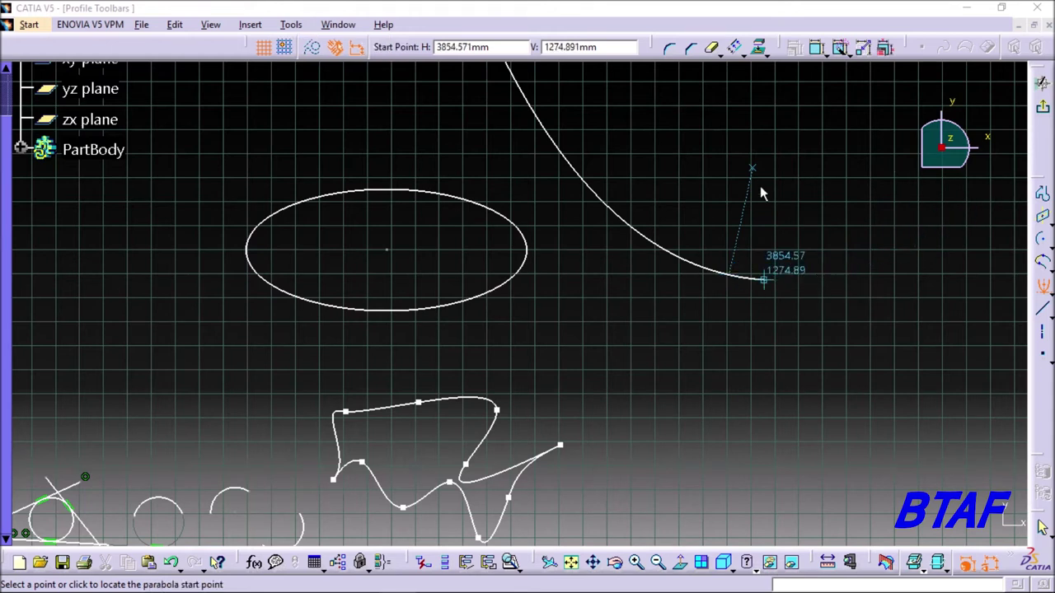
middle_drag(835, 183, 788, 259)
click(886, 195)
click(520, 237)
middle_drag(730, 278, 506, 264)
scroll(506, 263, down, 1)
click(664, 266)
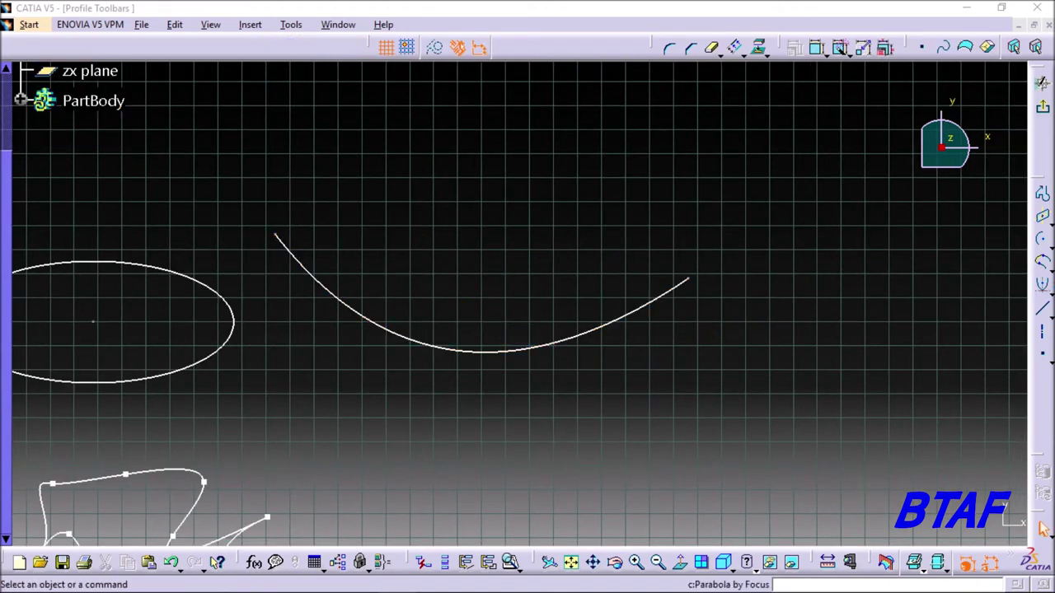
- Draw an upward-opening hyperbola by focus above and beyond the parabola, with an eccentricity of about 1.17
click(1048, 286)
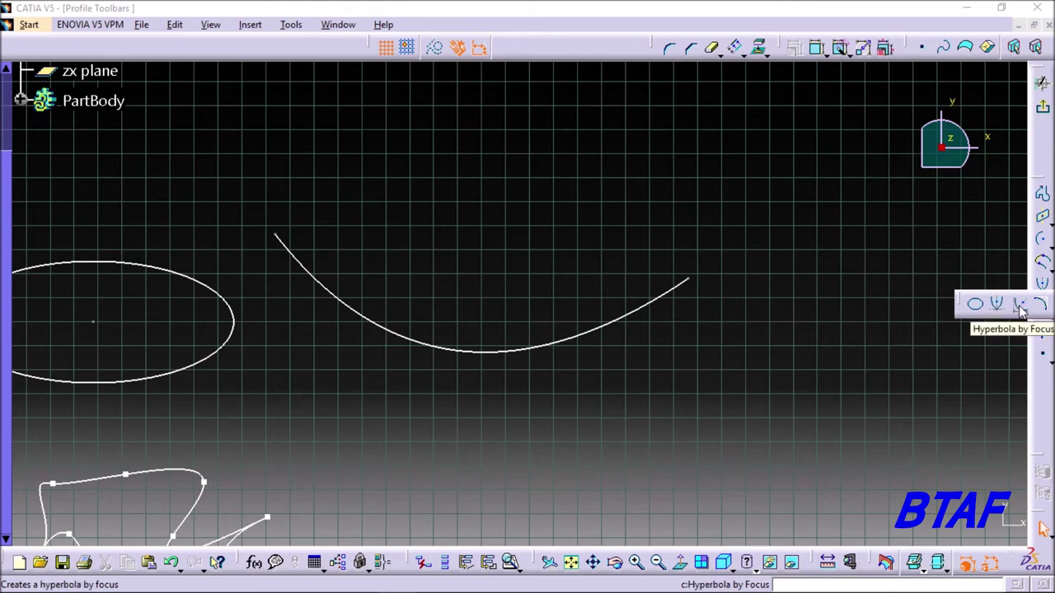
click(1020, 306)
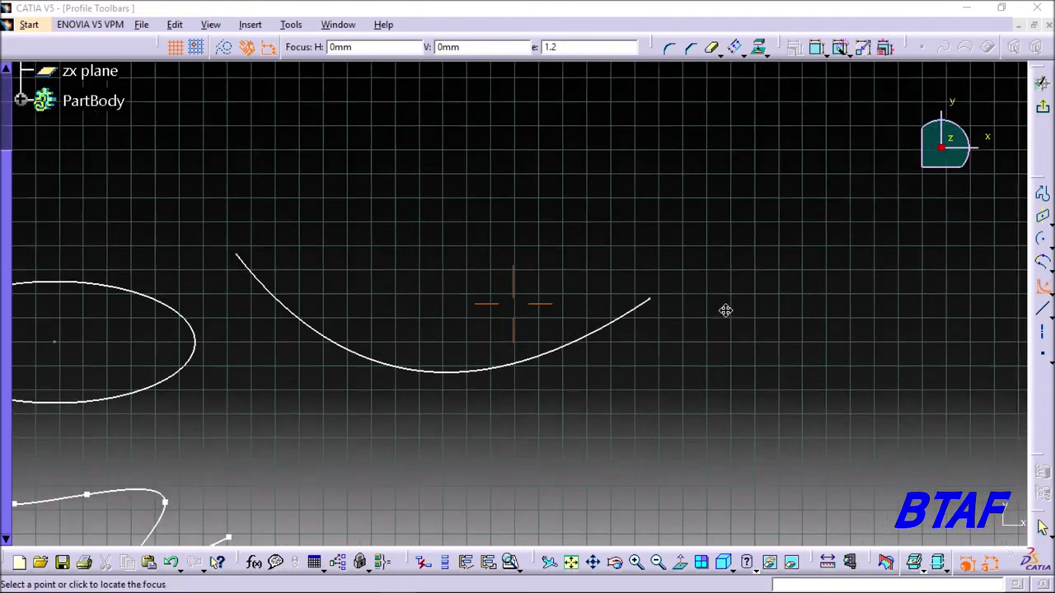
middle_drag(812, 165, 601, 227)
click(695, 175)
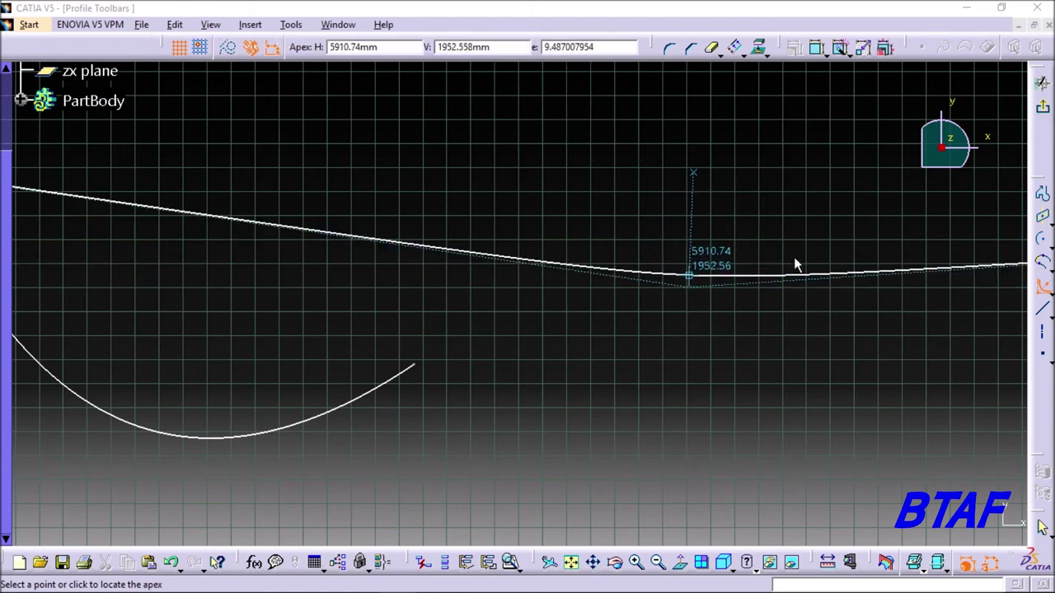
click(786, 193)
click(590, 150)
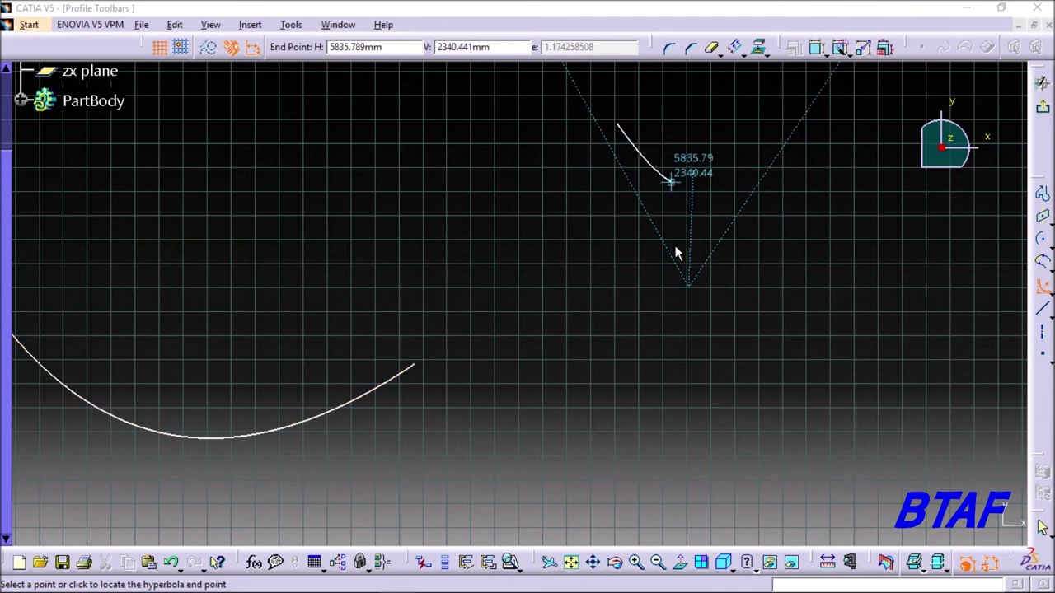
click(829, 173)
middle_drag(866, 232, 669, 325)
click(796, 264)
- Draw a U-shaped conic beyond the hyperbola from two end points with crossing tangents and a passing point above their intersection
ctrl+middle_drag(776, 299, 754, 445)
mouse_move(562, 381)
middle_down()
mouse_move(572, 334)
mouse_move(549, 231)
middle_up()
click(1041, 284)
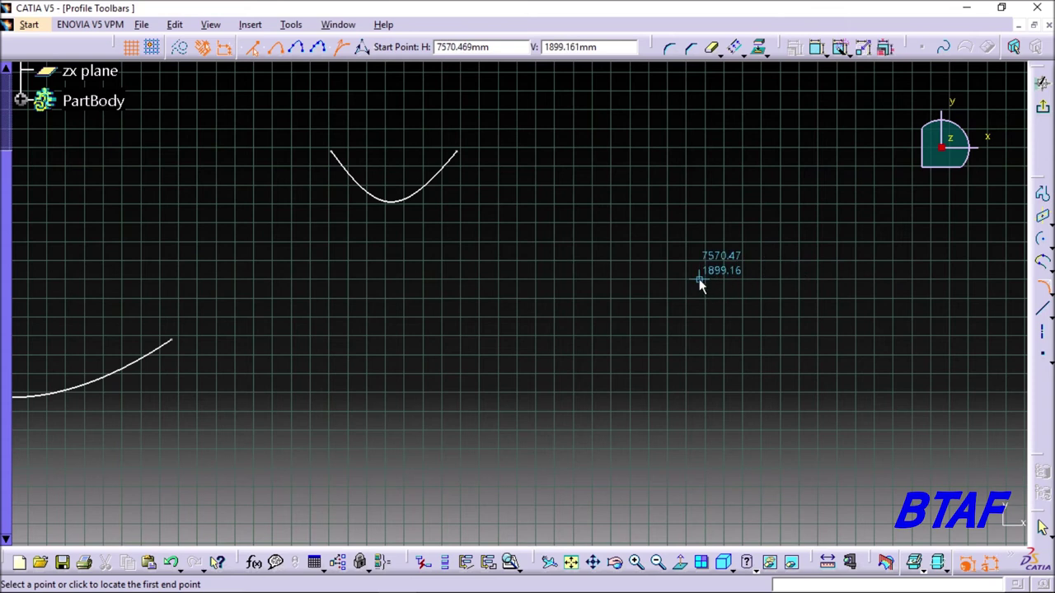
click(674, 180)
click(769, 368)
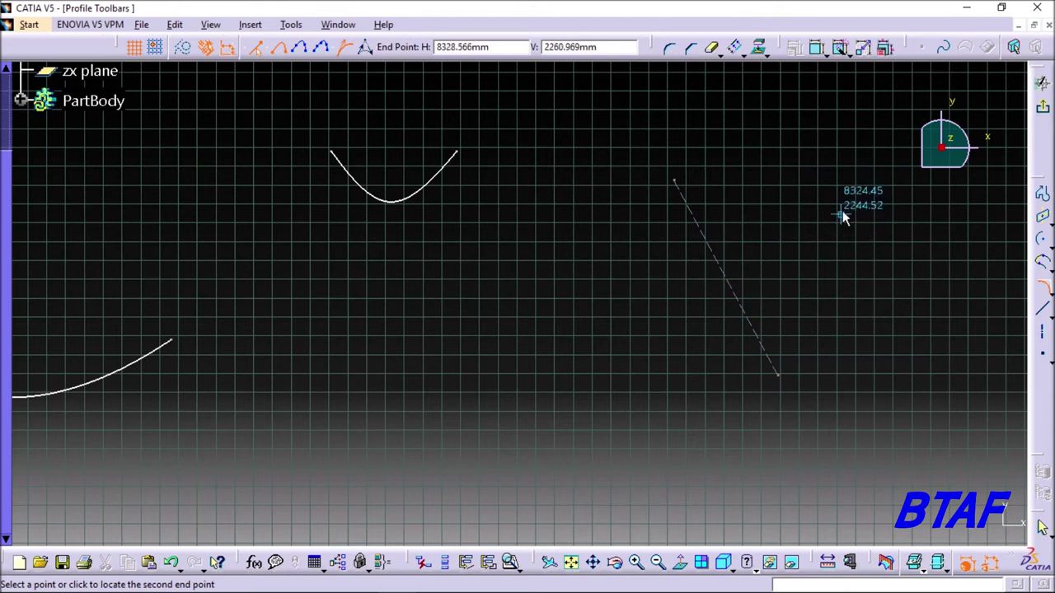
click(775, 167)
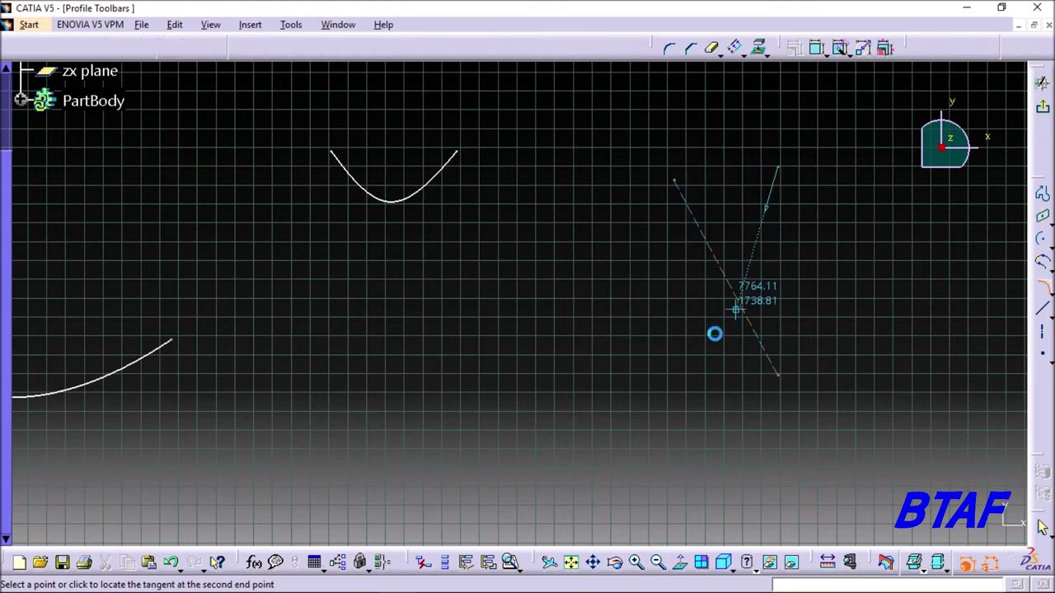
click(687, 381)
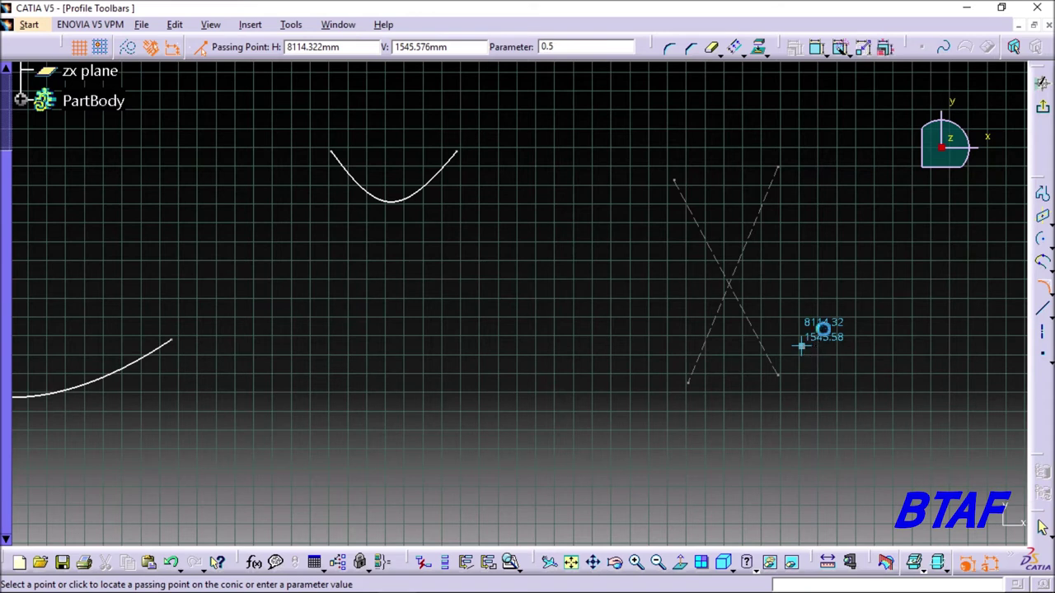
click(728, 241)
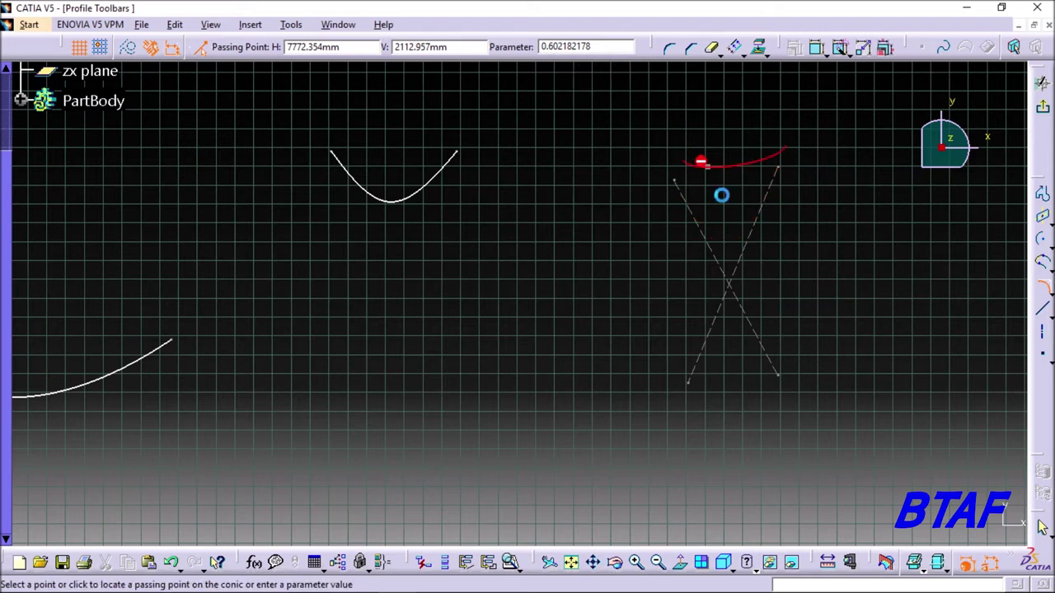
click(733, 233)
mouse_move(753, 252)
middle_down()
mouse_move(799, 275)
mouse_move(734, 306)
mouse_move(590, 306)
mouse_move(654, 263)
mouse_move(632, 321)
middle_up()
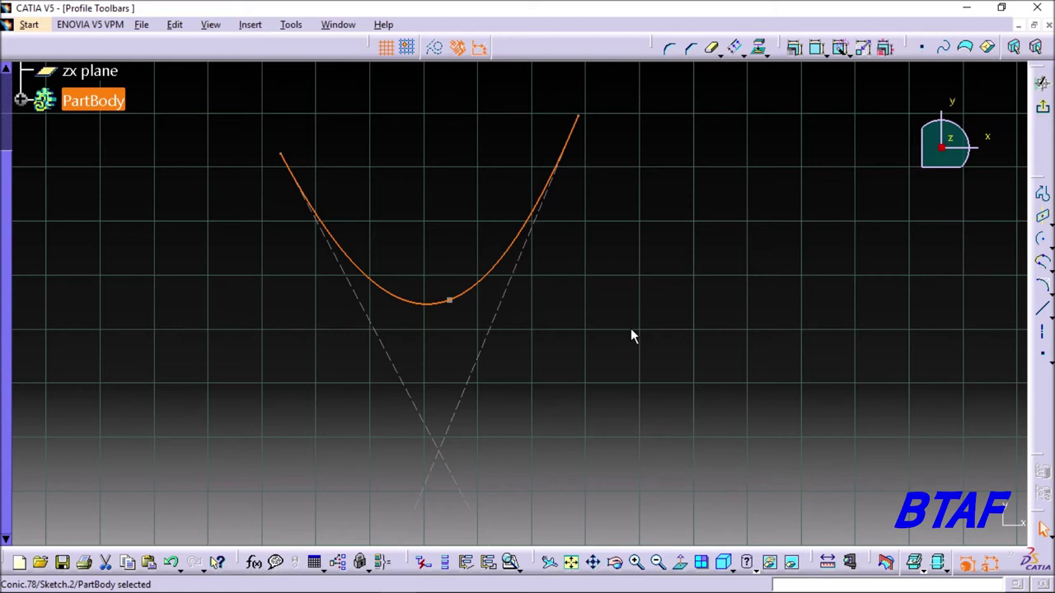
middle_drag(672, 343, 582, 327)
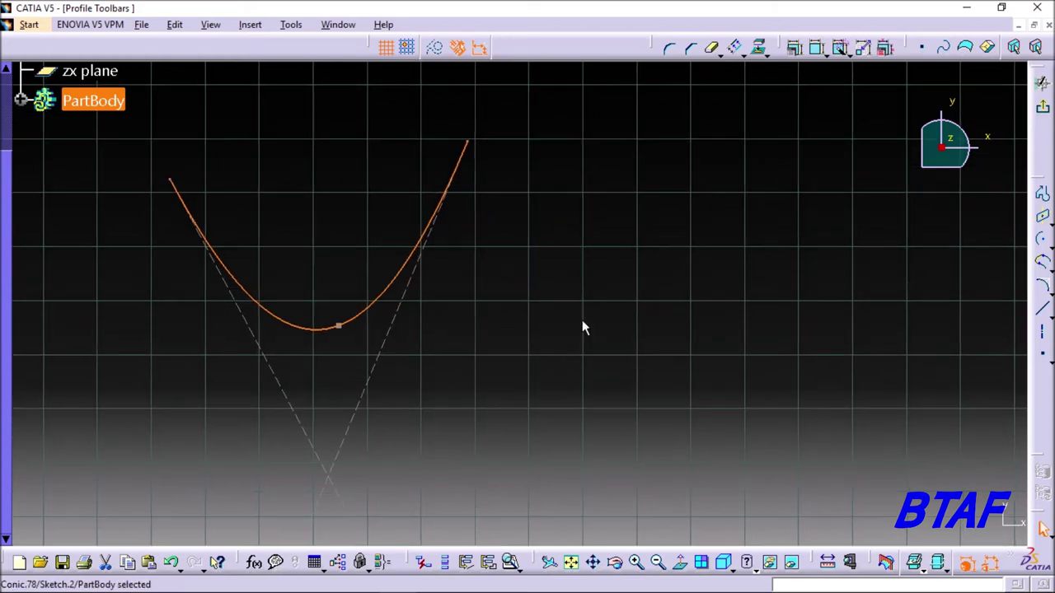
click(582, 327)
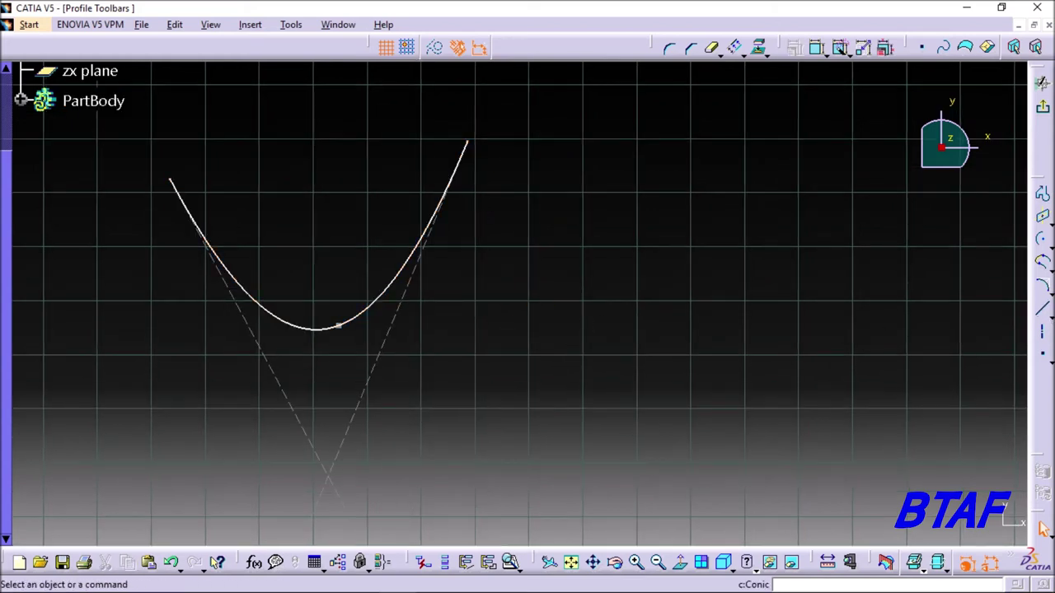
- Draw two separate lines beyond the conic: a gently rising one and a steep, downward-sloping one next to its end
click(1043, 315)
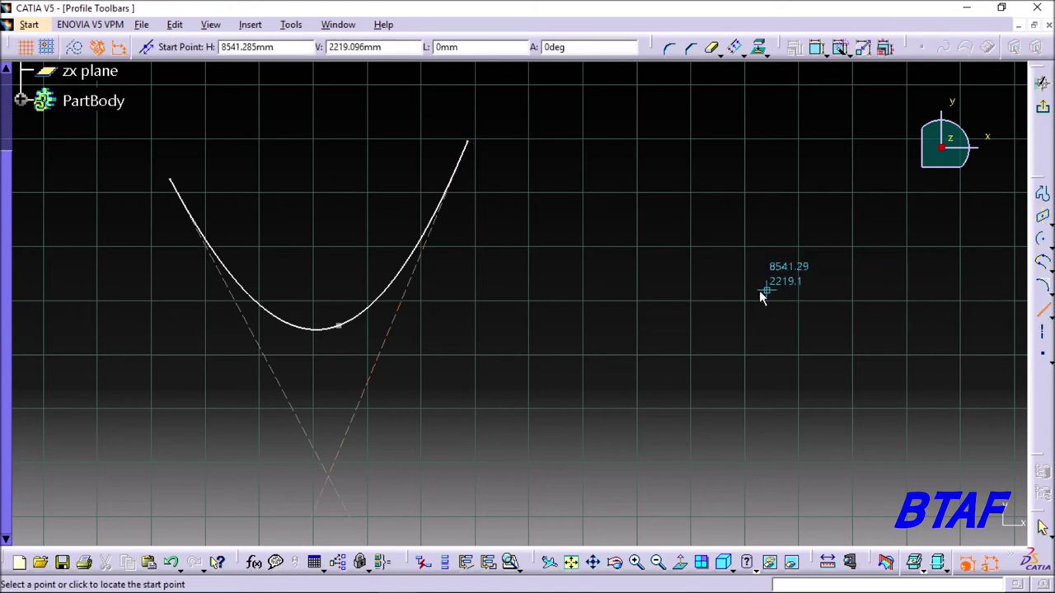
click(634, 296)
click(881, 267)
middle_drag(954, 338, 760, 358)
click(1043, 311)
click(716, 161)
click(760, 328)
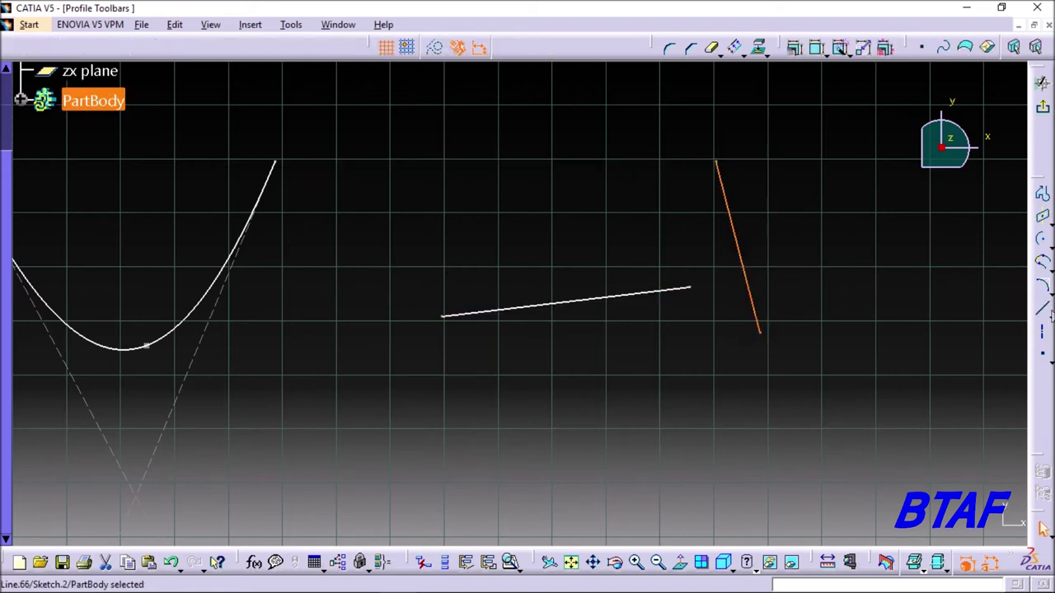
- Place a horizontal infinite line below the two lines
click(1043, 311)
click(1049, 316)
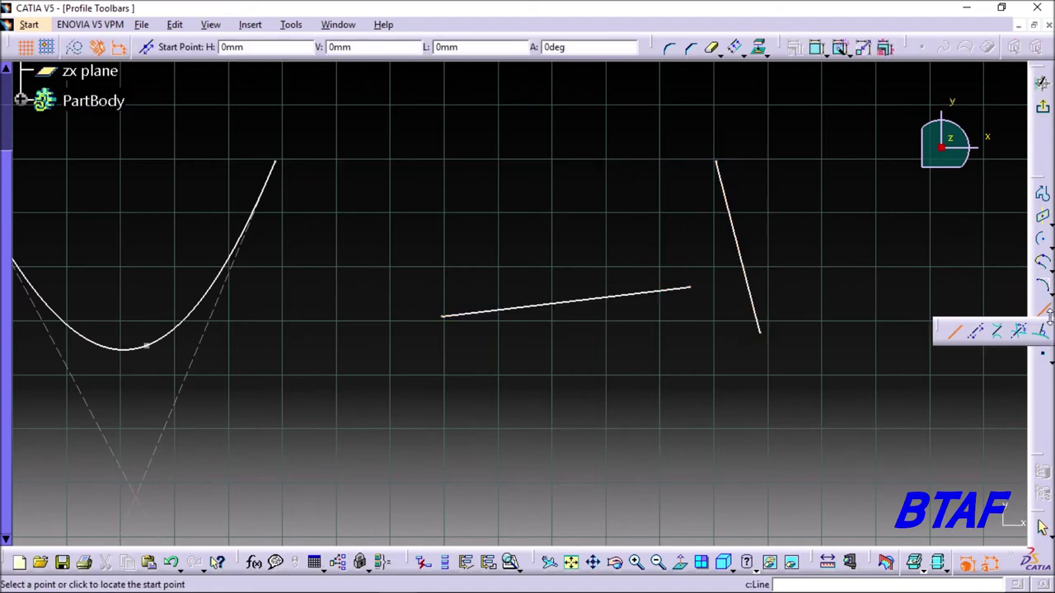
click(978, 338)
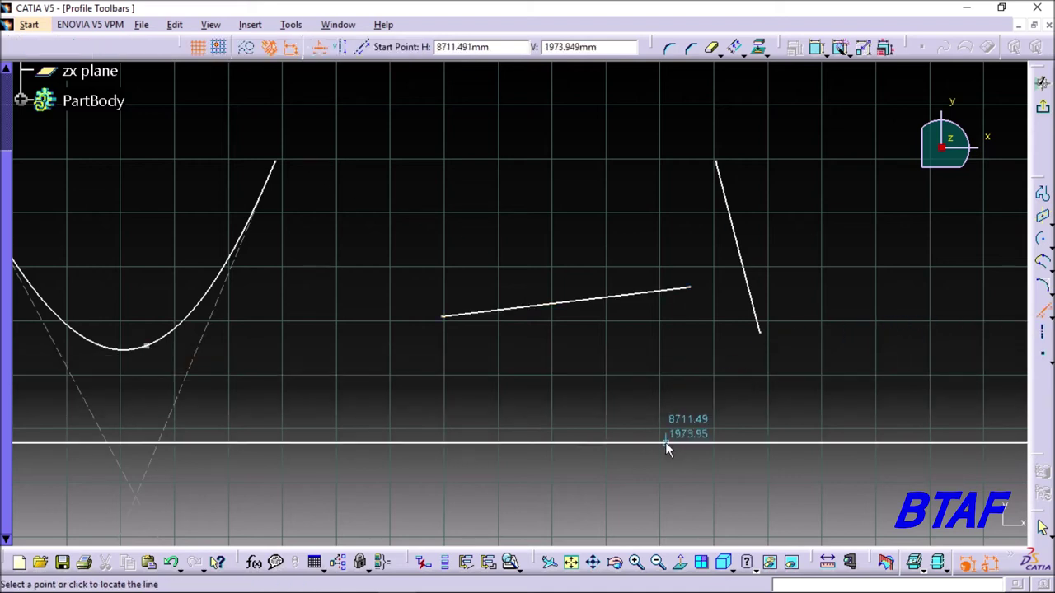
click(676, 417)
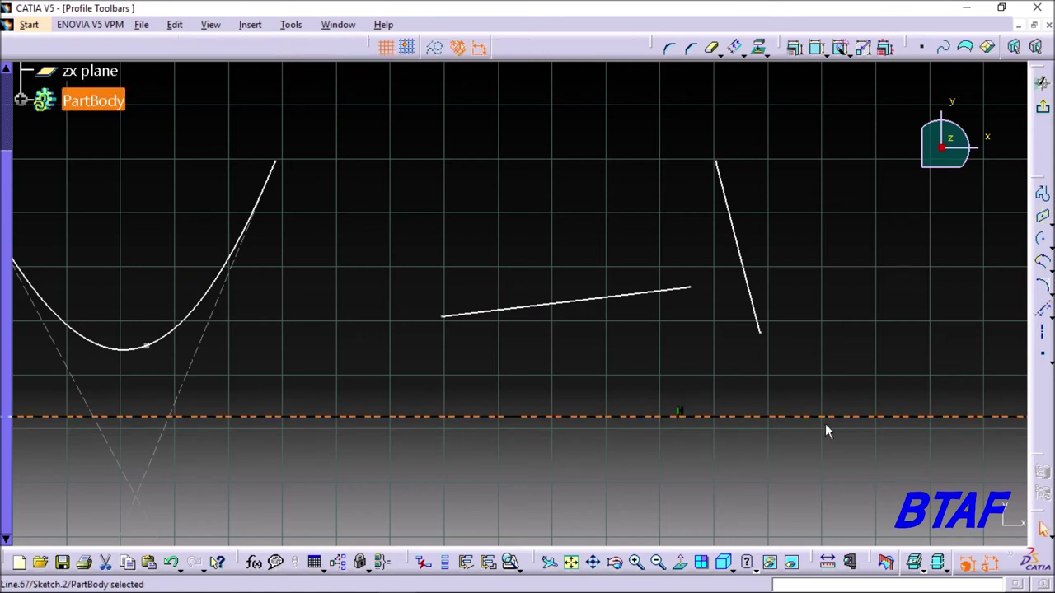
middle_drag(819, 426, 796, 357)
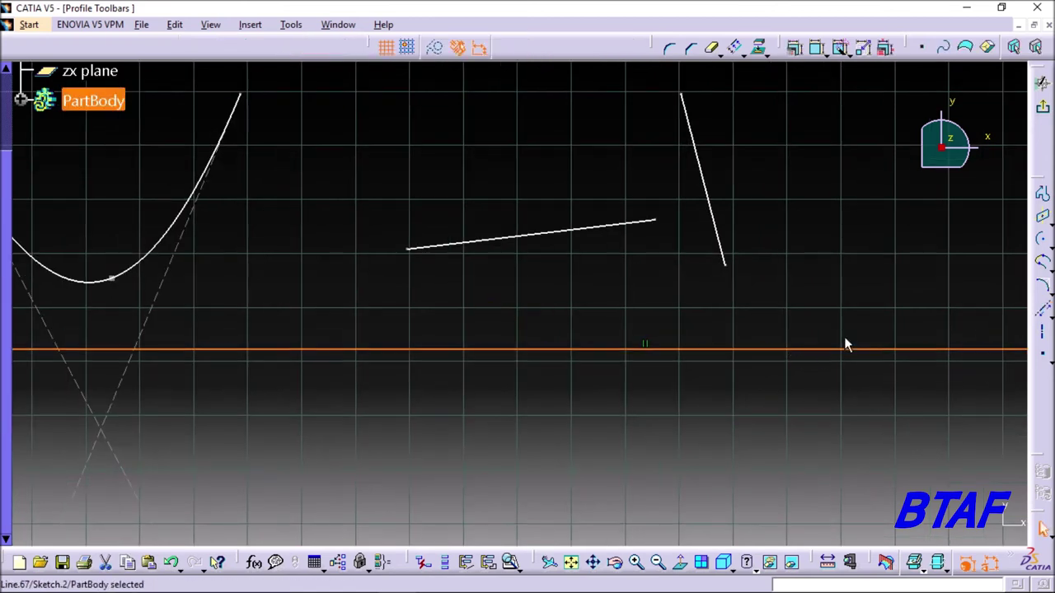
mouse_move(945, 411)
middle_down()
mouse_move(775, 343)
mouse_move(708, 343)
middle_up()
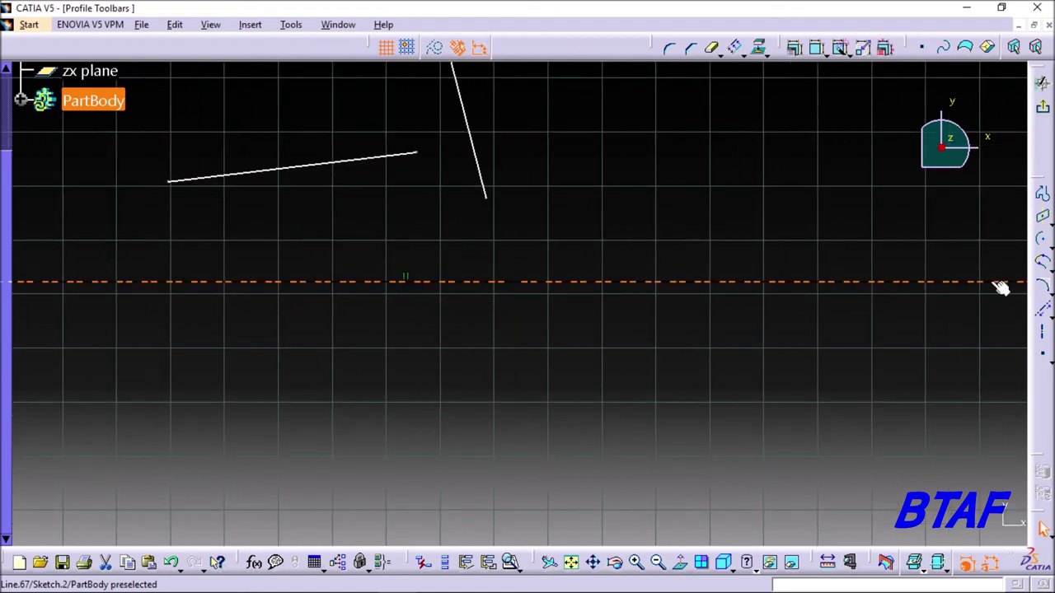
click(436, 48)
click(436, 48)
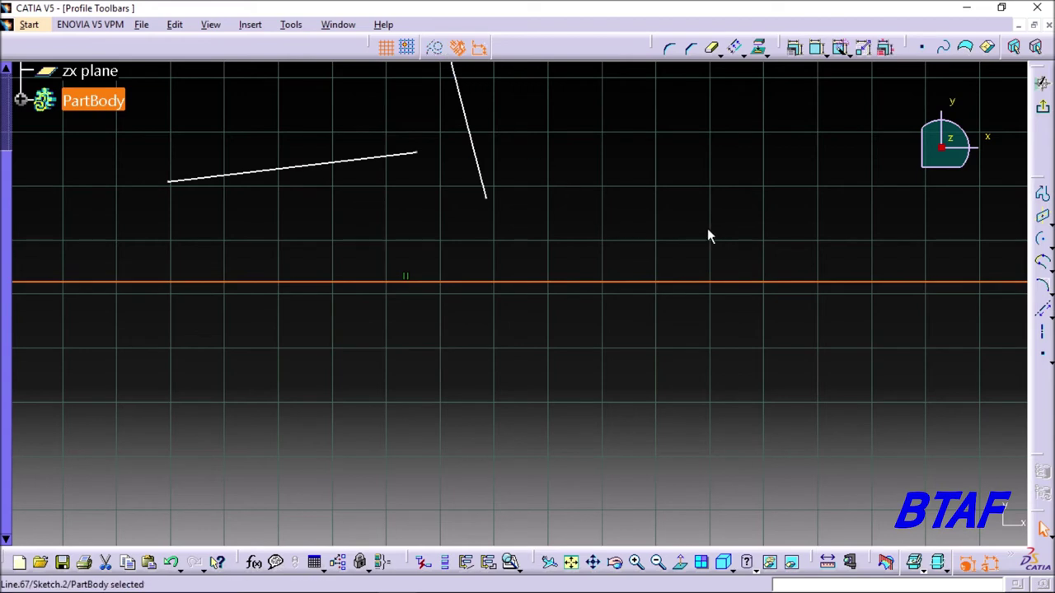
click(866, 247)
click(1046, 316)
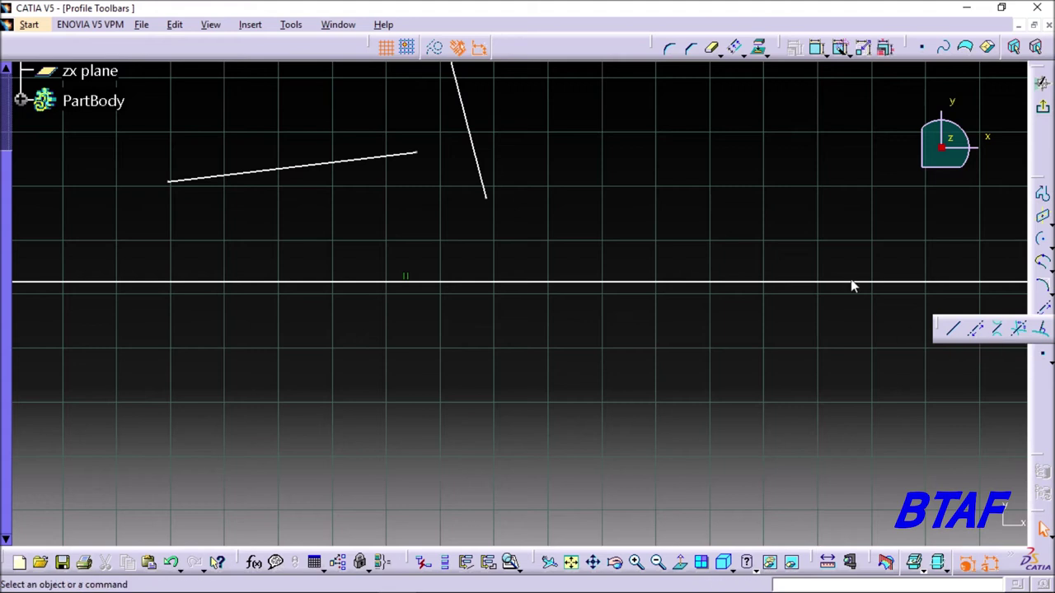
- Draw a circle by centre and radius below the horizontal infinite line
middle_drag(508, 299, 482, 236)
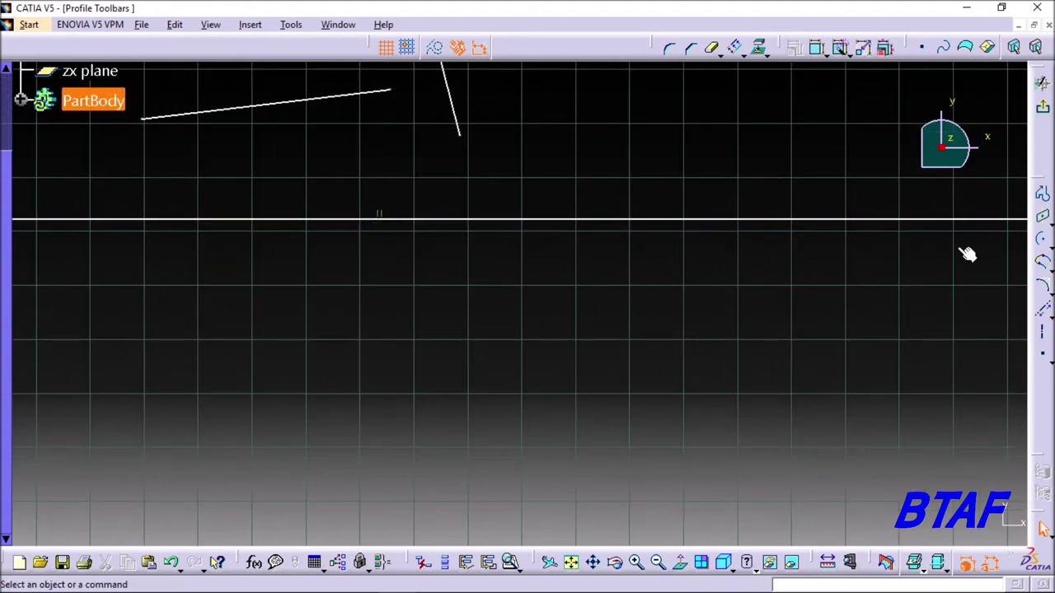
click(1043, 244)
click(914, 259)
middle_drag(588, 334, 556, 195)
click(556, 195)
click(626, 278)
middle_drag(626, 278, 607, 218)
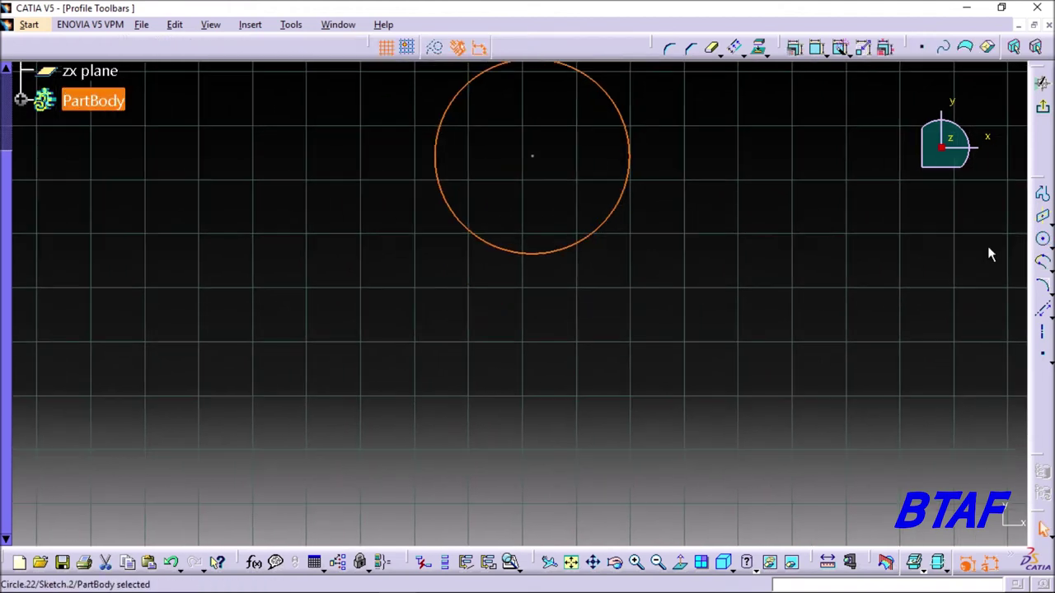
- Draw a second, slightly larger circle directly below the first one, leaving a gap between them
click(1041, 241)
middle_drag(522, 468, 497, 337)
click(487, 377)
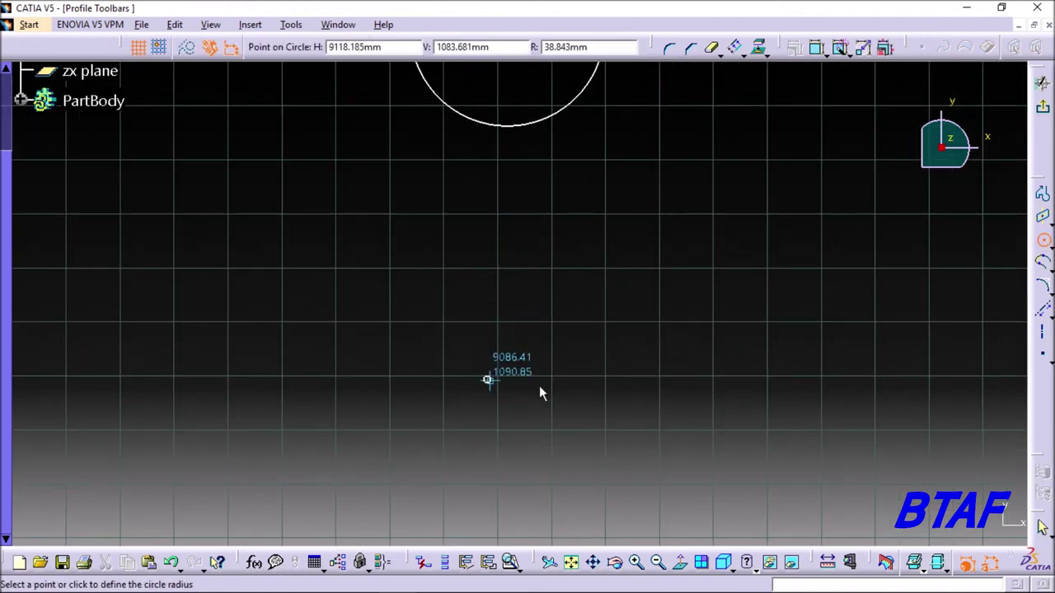
click(591, 354)
middle_drag(591, 354, 618, 384)
click(620, 349)
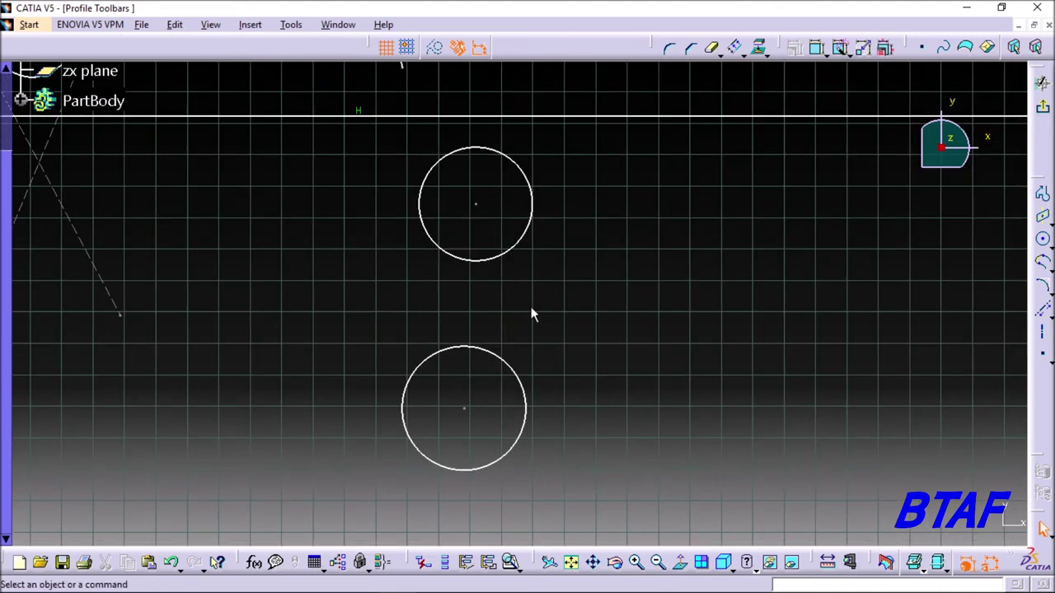
- Connect the upper and lower circles with two bi-tangent lines, one along each outer side
click(1045, 313)
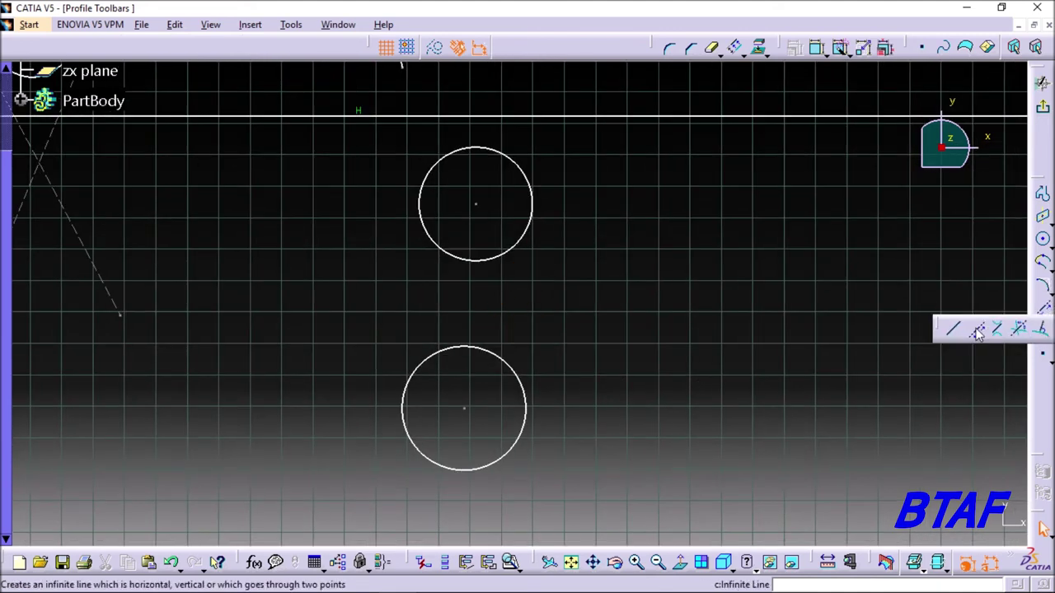
click(998, 330)
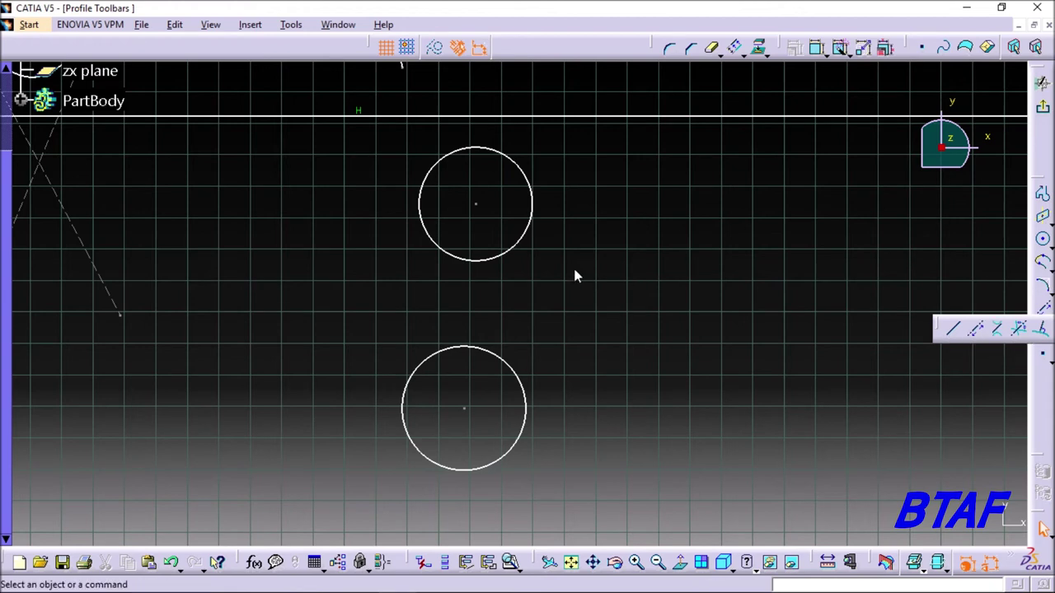
click(534, 214)
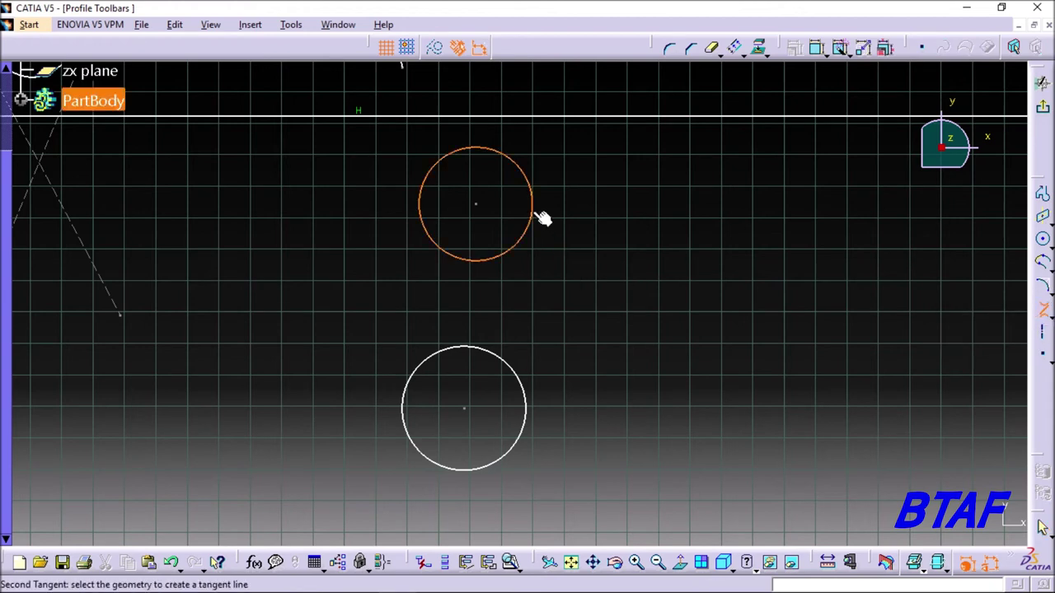
click(515, 377)
click(1042, 310)
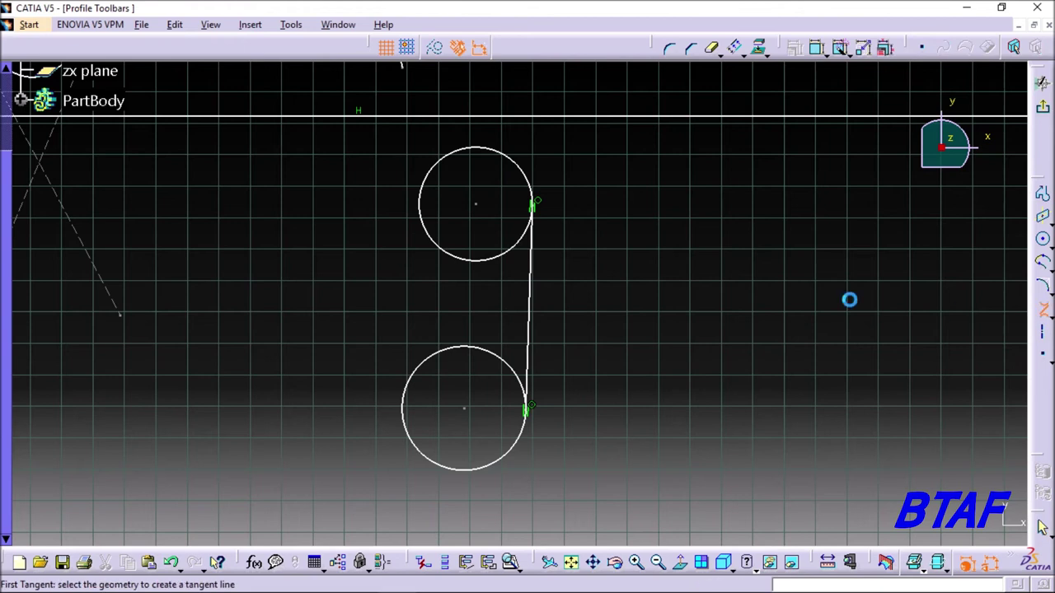
click(430, 202)
click(436, 368)
middle_drag(725, 315, 668, 324)
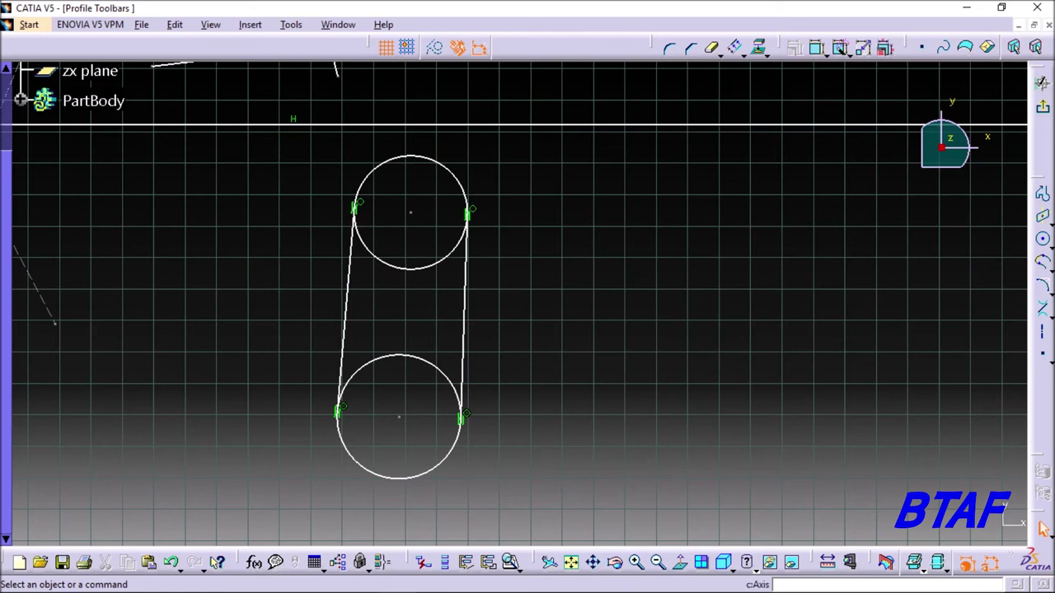
- Draw two lines crossing in an X beside the two connected circles
click(1050, 318)
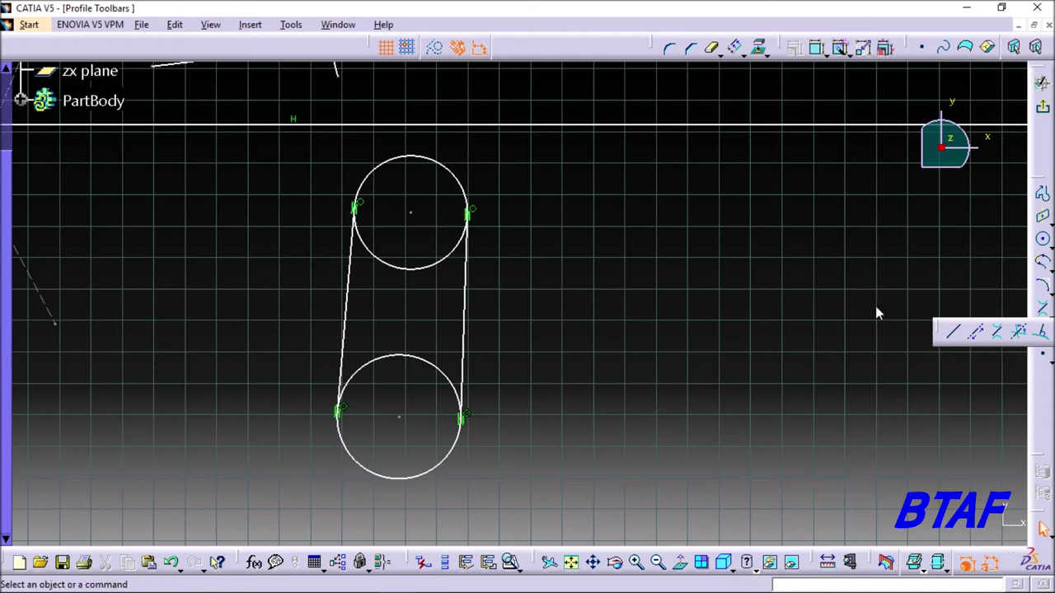
click(1049, 317)
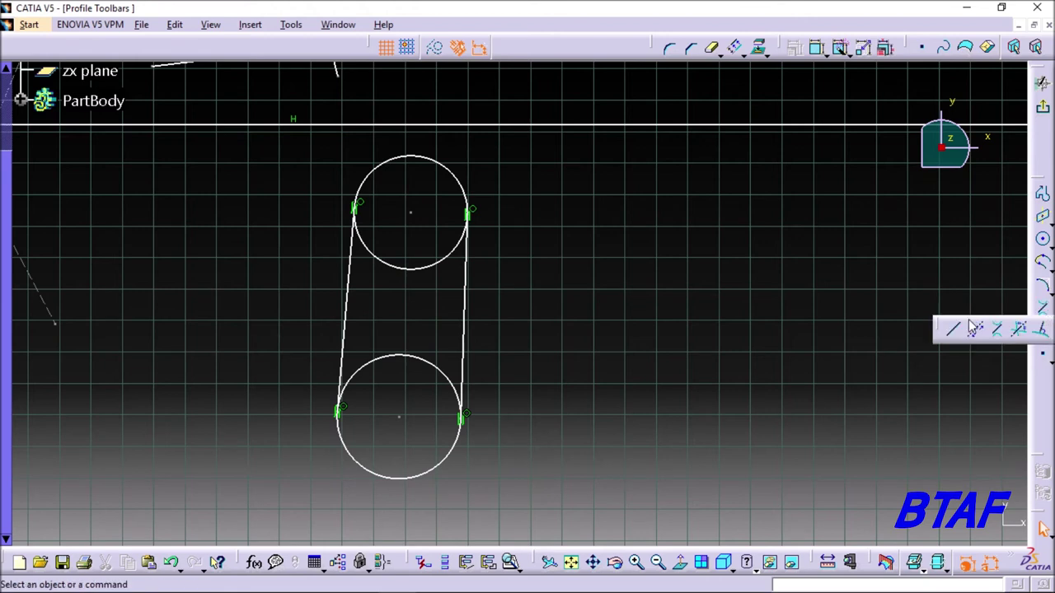
click(950, 325)
click(671, 208)
click(886, 407)
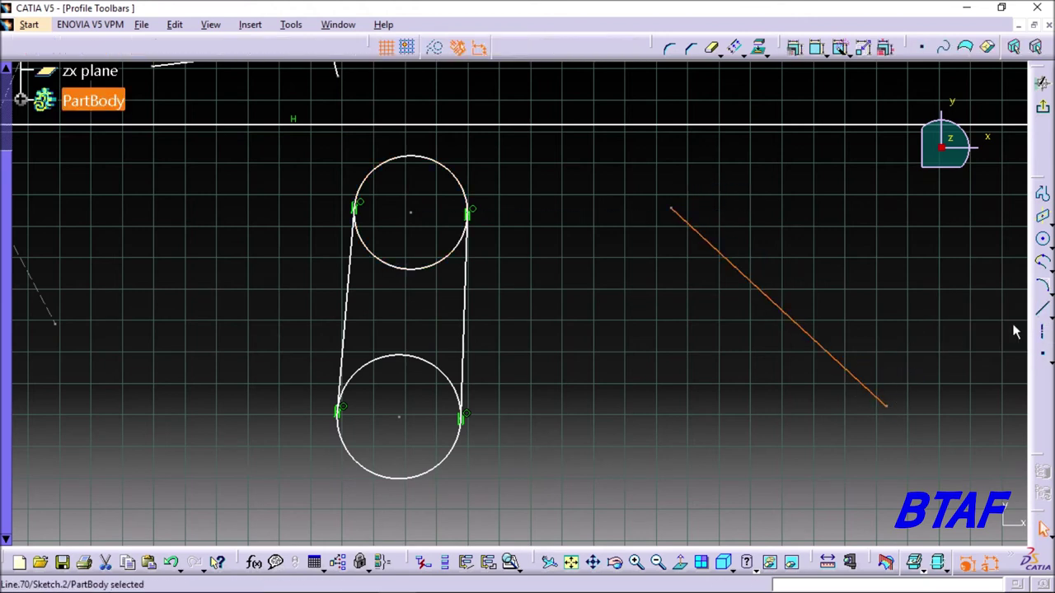
click(1038, 316)
click(947, 220)
click(627, 437)
click(628, 435)
middle_drag(628, 435, 501, 437)
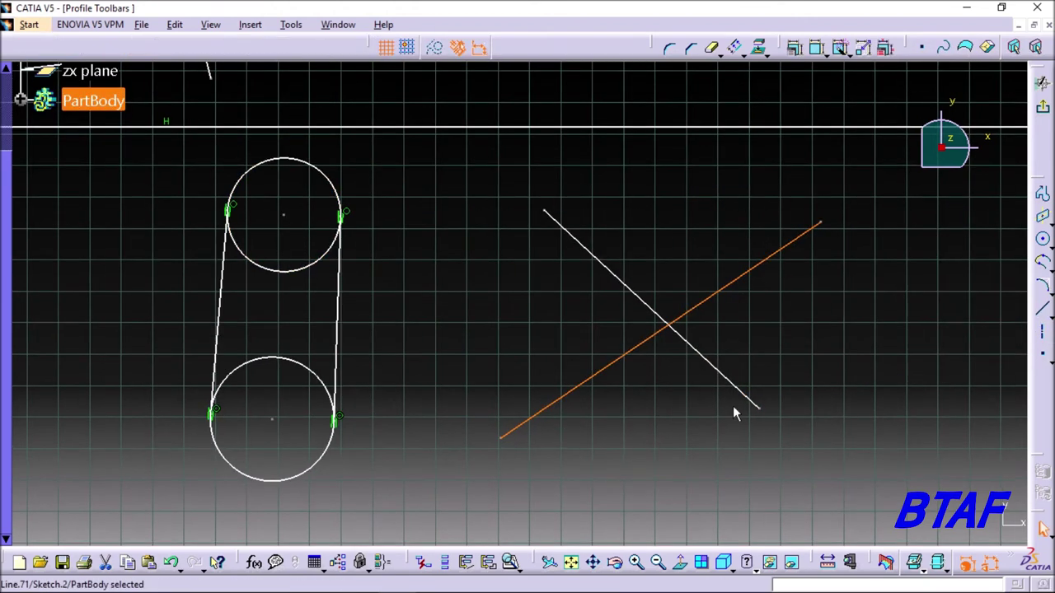
- Create a bisecting line through the intersection of the two crossing lines
click(1048, 310)
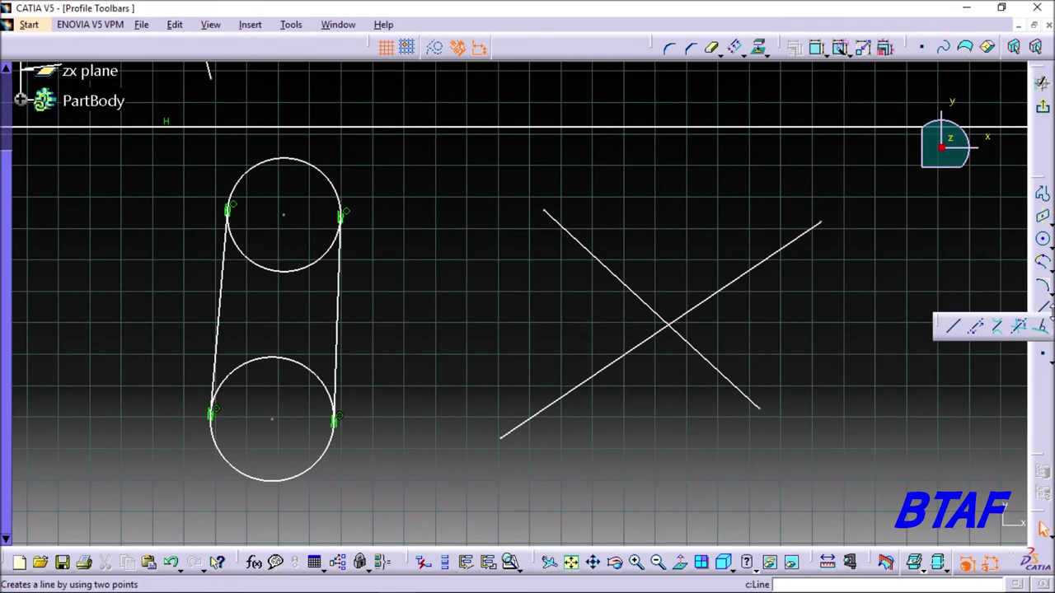
click(1020, 330)
click(789, 259)
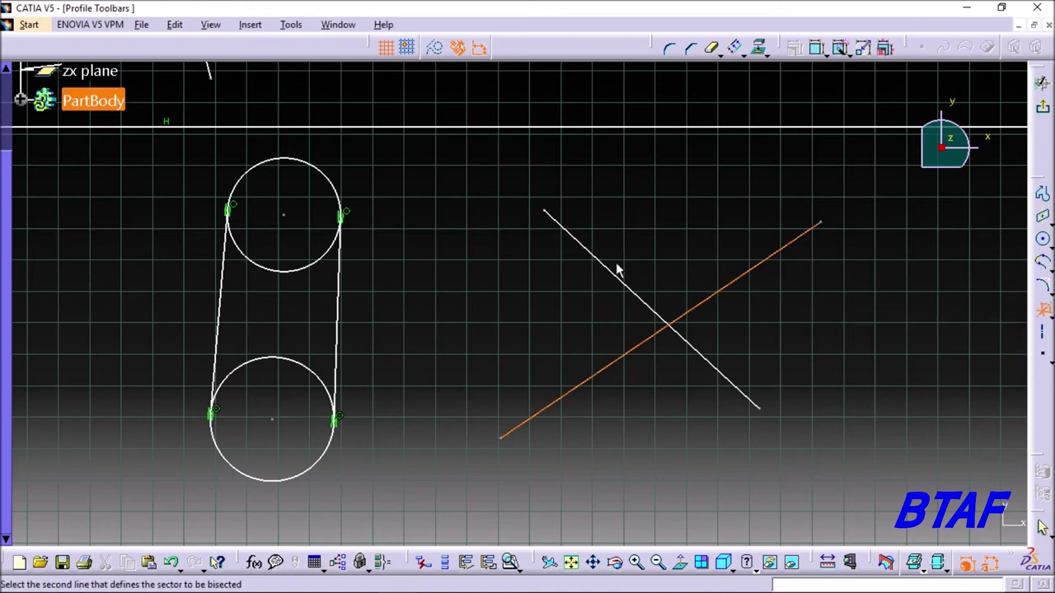
click(617, 275)
click(717, 306)
mouse_move(717, 305)
ctrl+middle_down()
mouse_move(708, 365)
mouse_move(676, 382)
mouse_move(676, 308)
ctrl+middle_up()
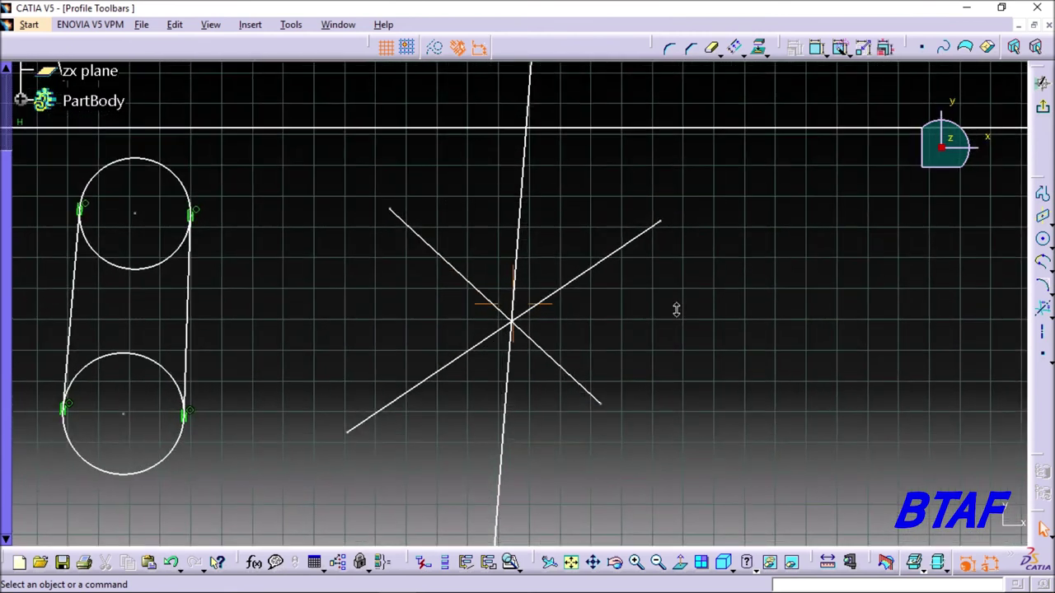
- Draw a steep, downward-sloping line beyond the crossing lines
click(1044, 310)
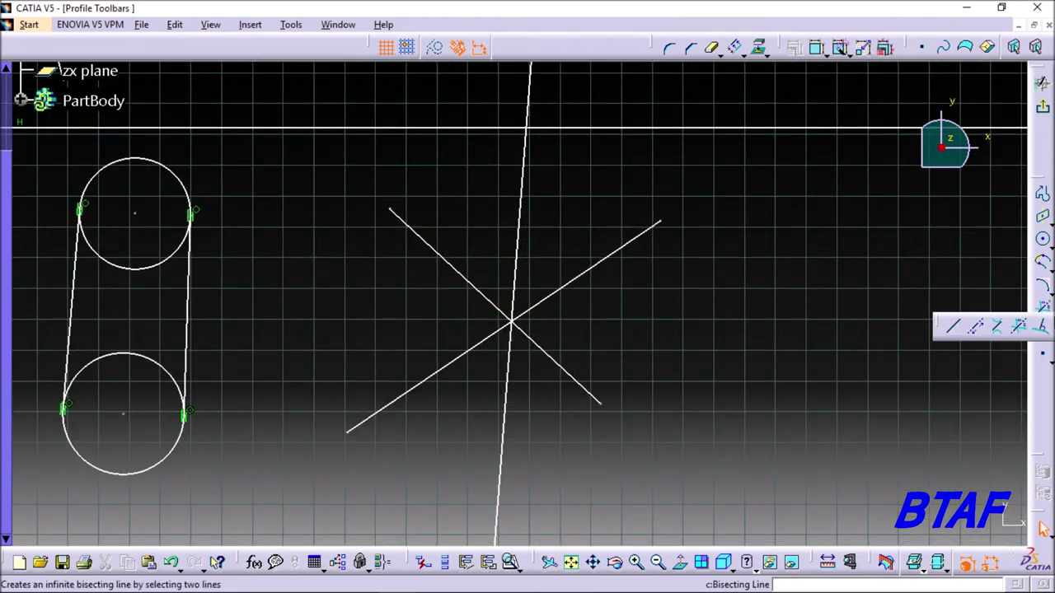
click(1042, 330)
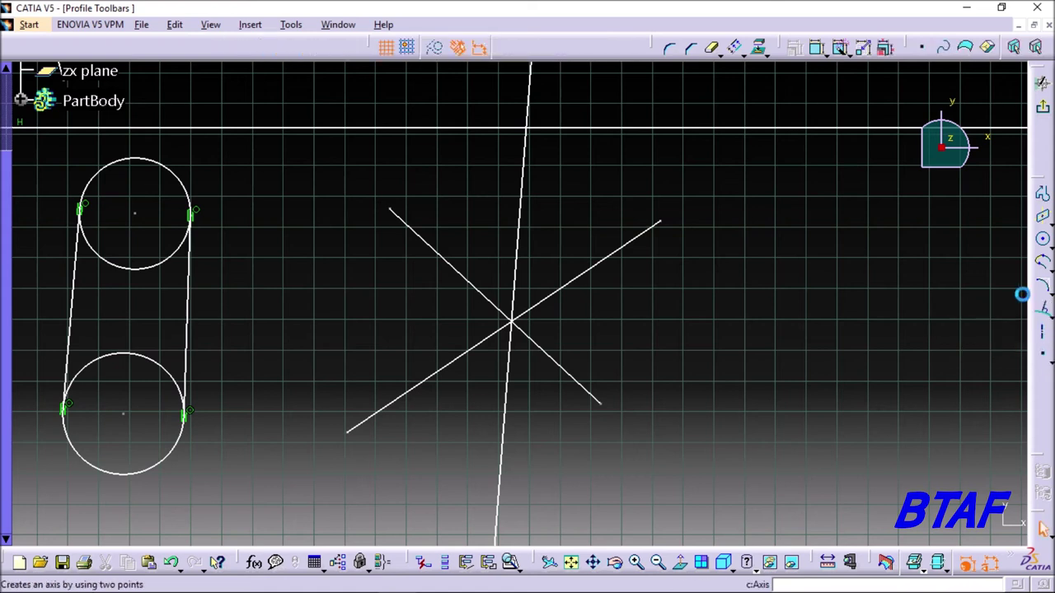
click(1043, 312)
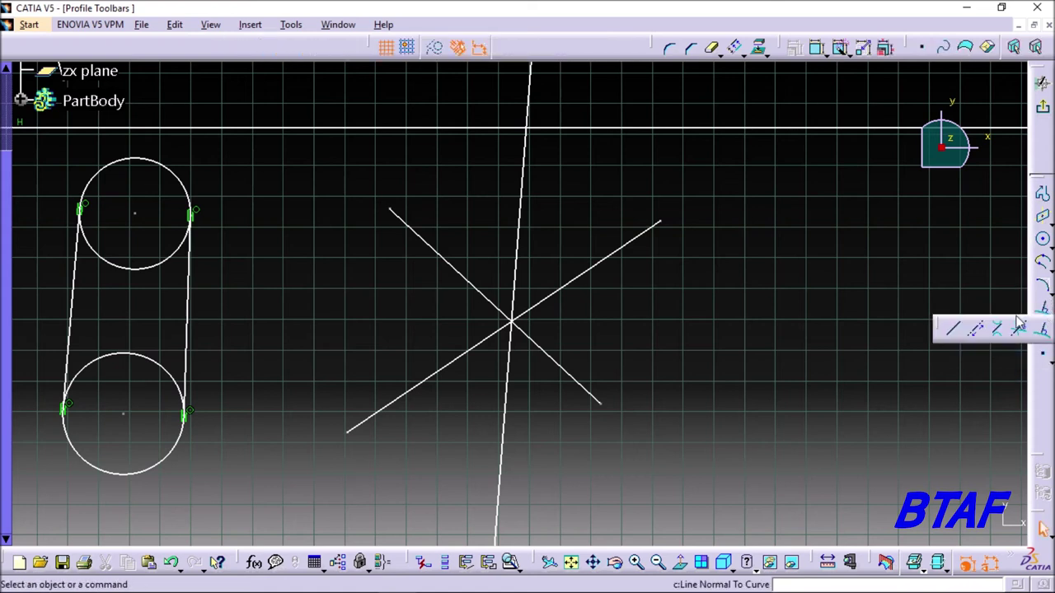
click(952, 328)
click(759, 209)
click(834, 457)
middle_drag(827, 408, 598, 384)
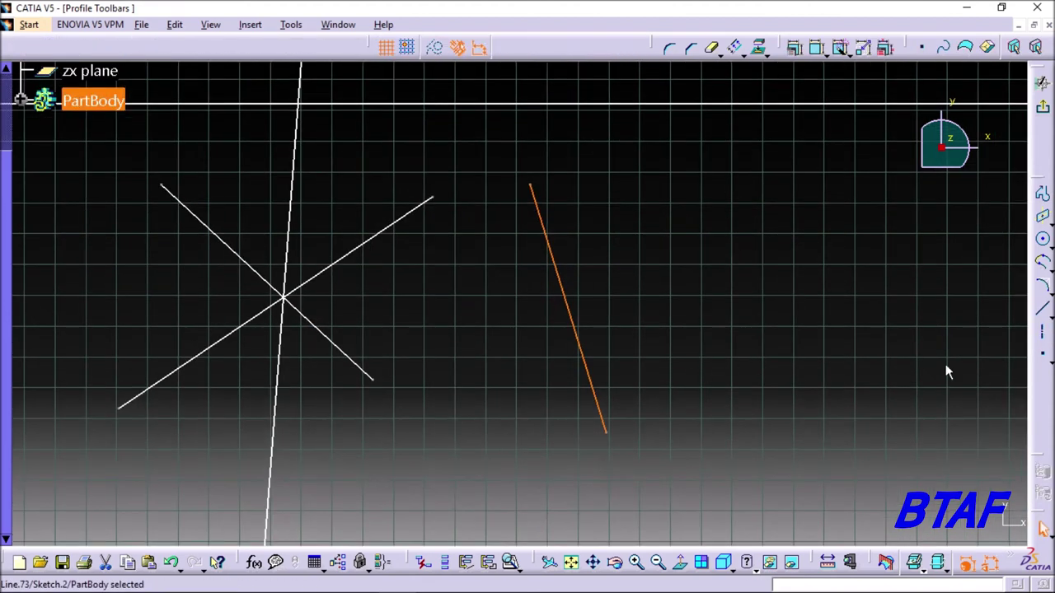
- Create a line normal to the horizontal infinite line, starting from a point on the steep sloping line
click(1009, 306)
click(1050, 316)
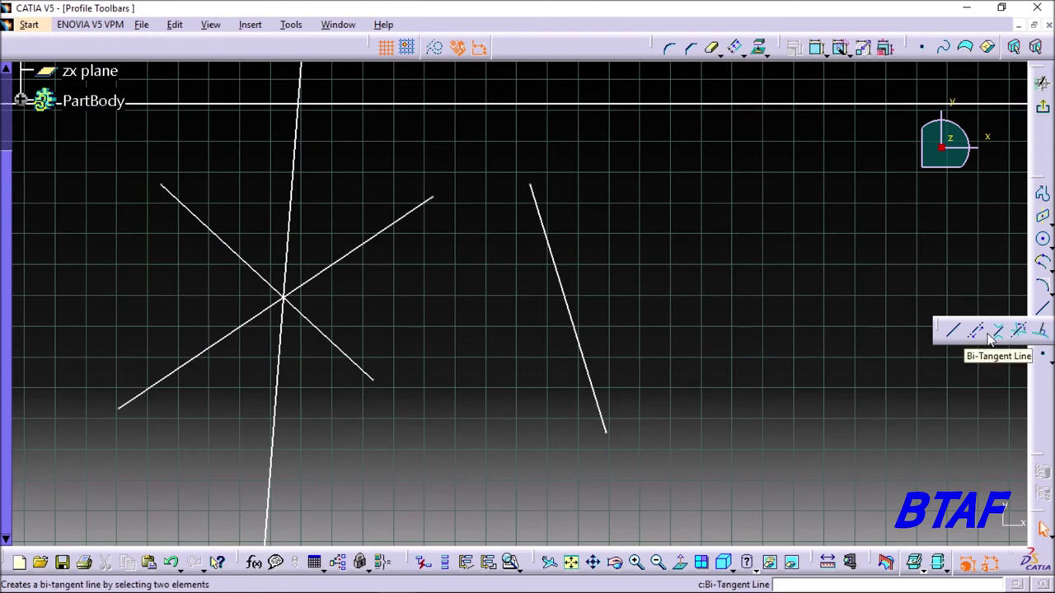
click(1042, 330)
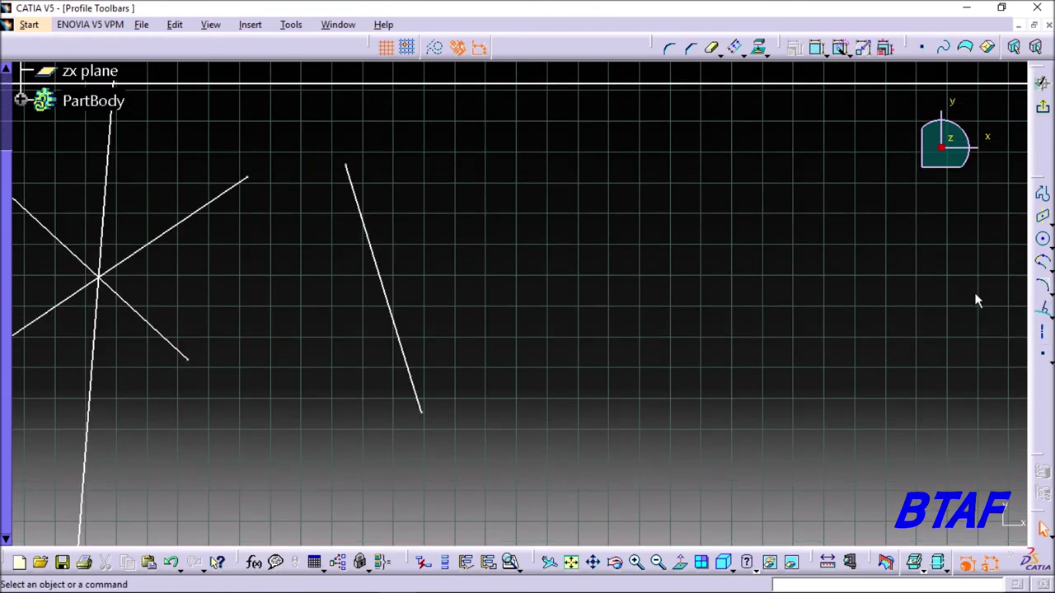
click(1042, 313)
click(404, 241)
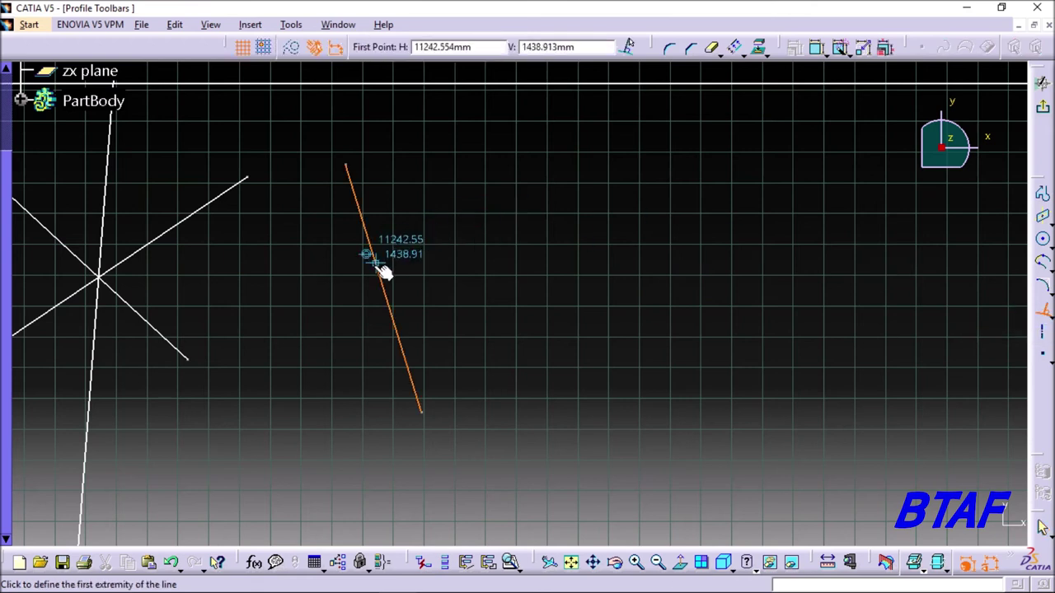
click(377, 266)
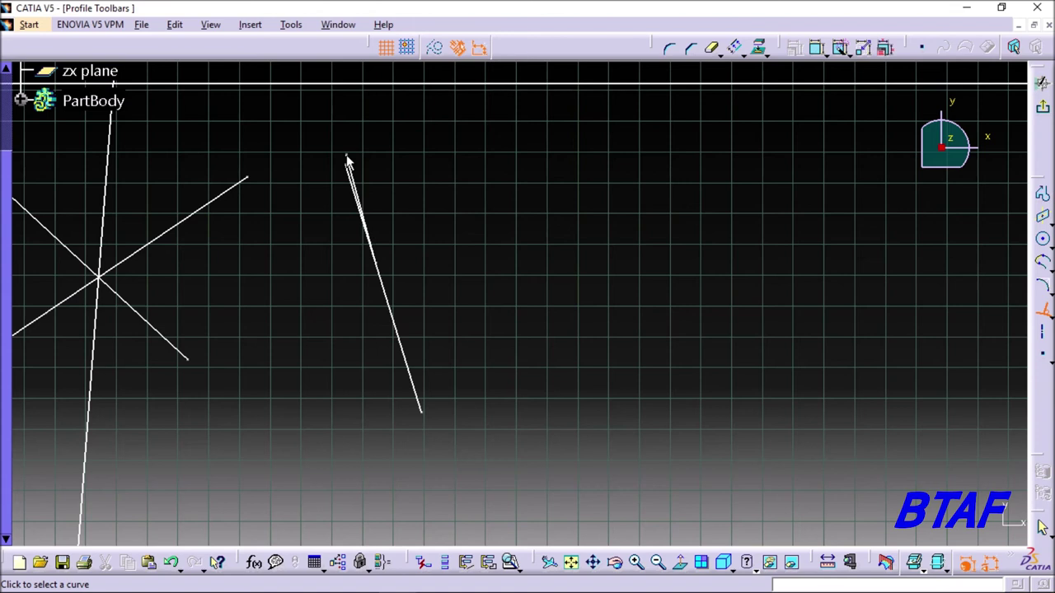
click(673, 88)
middle_drag(591, 174, 461, 167)
mouse_move(611, 263)
middle_down()
mouse_move(476, 247)
mouse_move(607, 249)
mouse_move(697, 272)
middle_up()
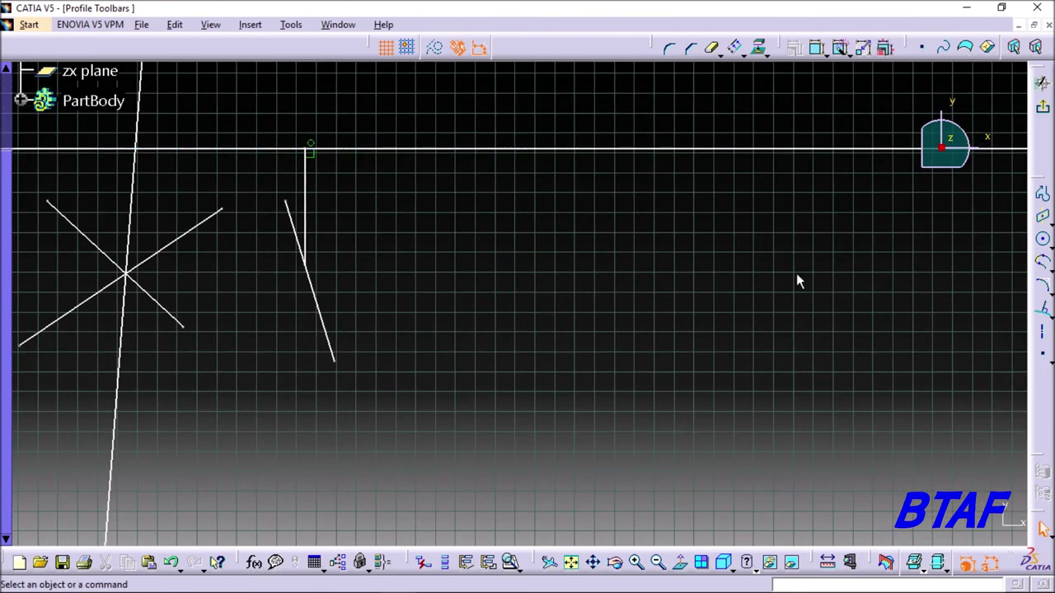
- Create another line normal to the horizontal infinite line from a free point below it, farther along
middle_drag(1019, 298, 765, 277)
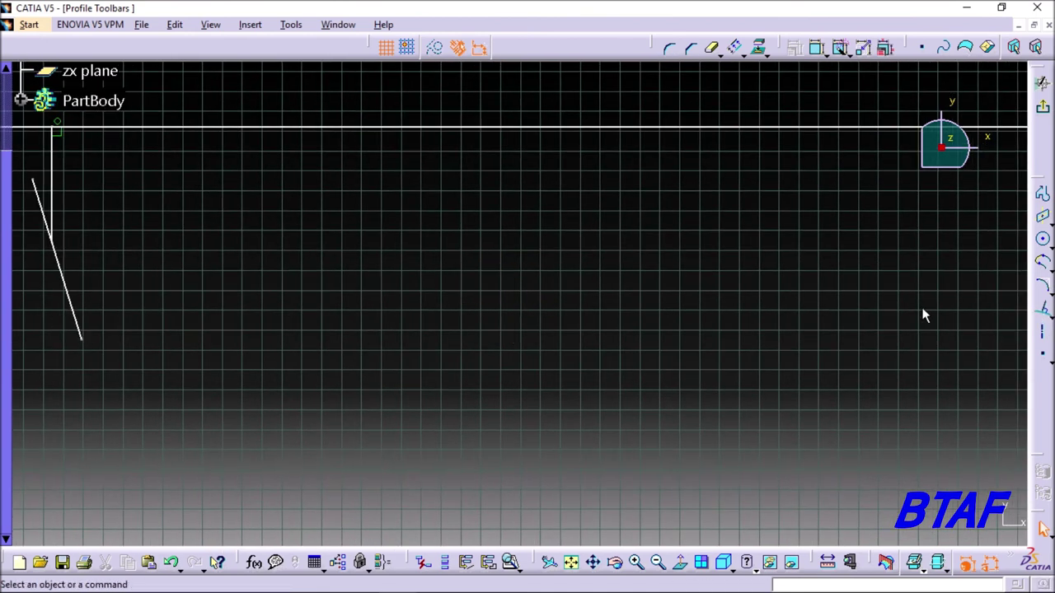
click(1041, 310)
click(712, 382)
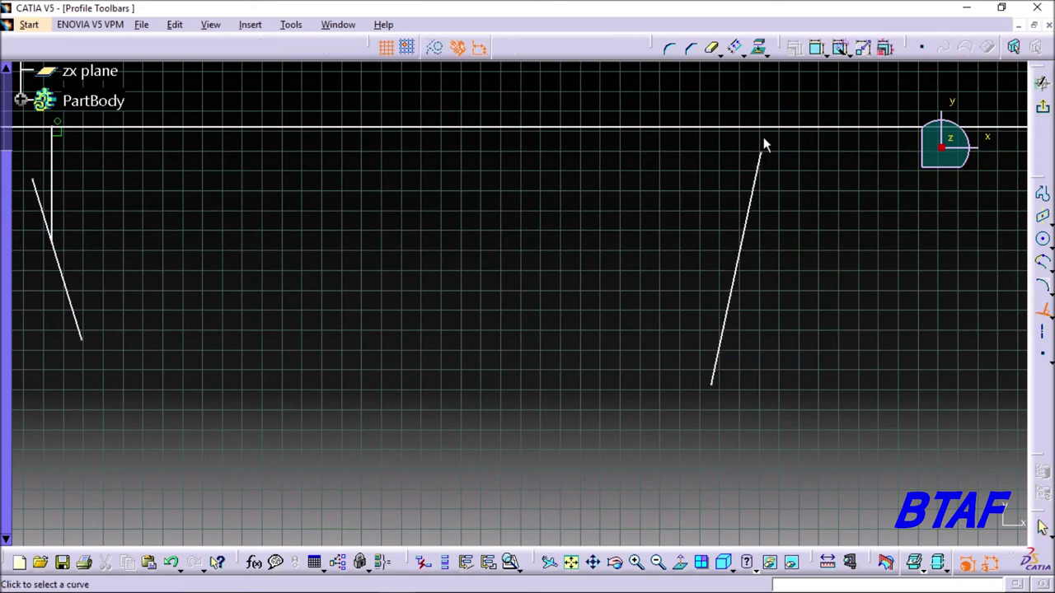
click(765, 129)
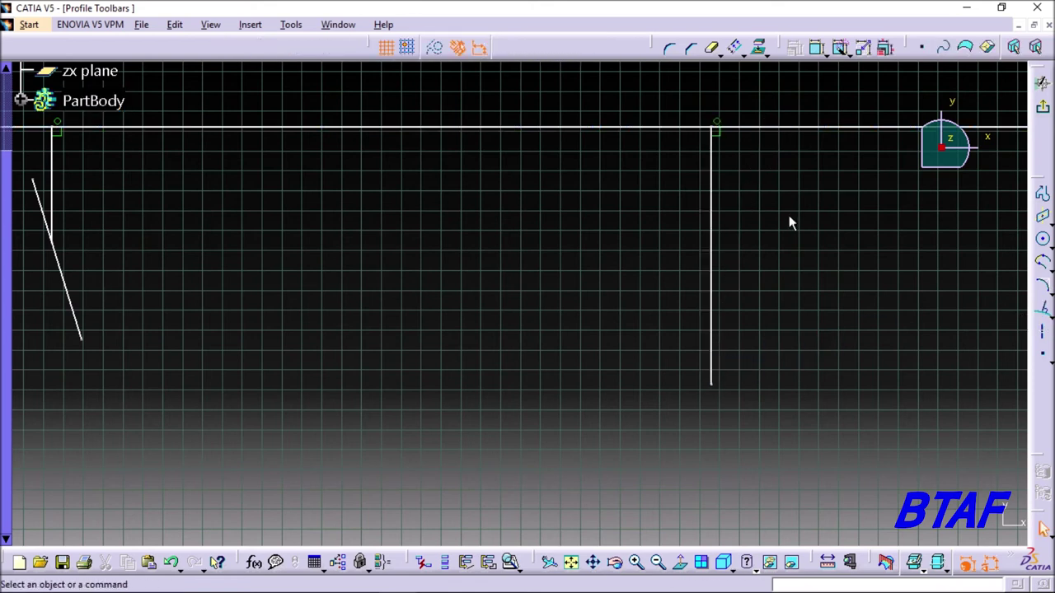
- Create a line normal to the steep infinite line, starting from a free point beside it
mouse_move(865, 267)
middle_down()
mouse_move(784, 247)
mouse_move(566, 264)
middle_up()
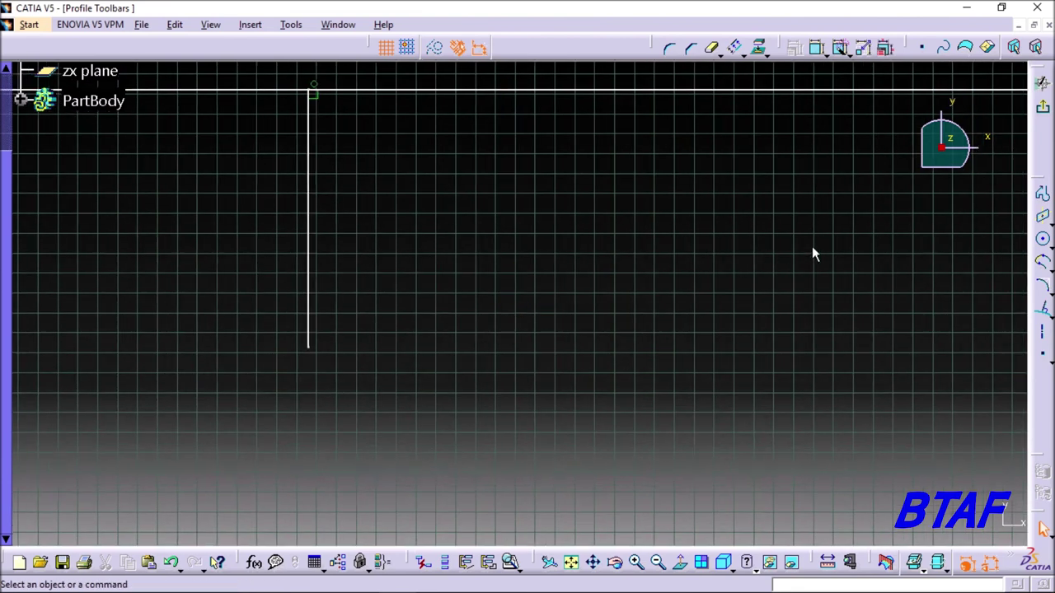
middle_drag(784, 228, 651, 234)
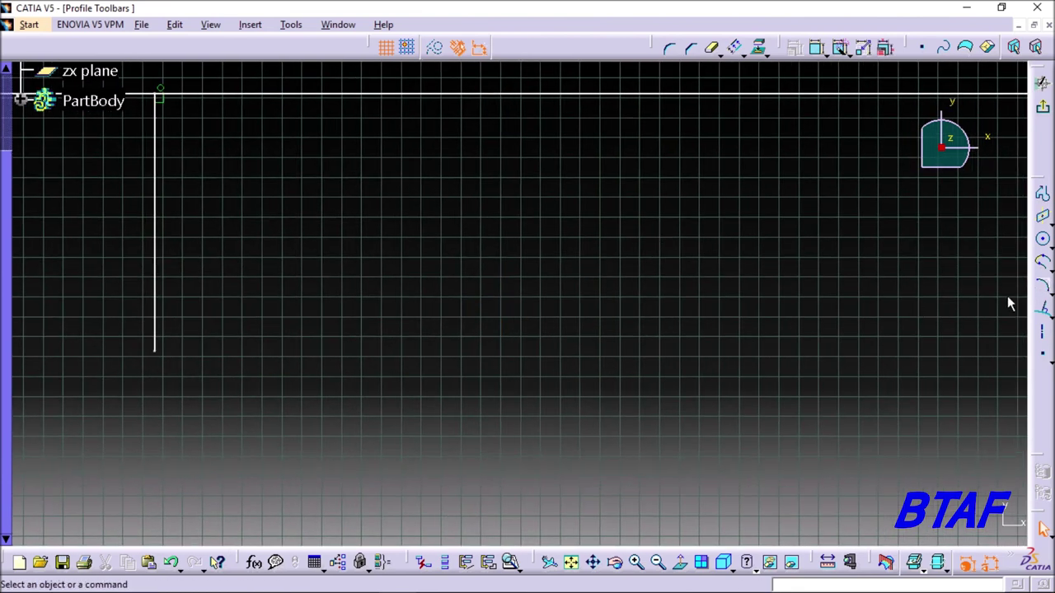
click(1042, 309)
mouse_move(541, 205)
ctrl+middle_down()
mouse_move(192, 290)
mouse_move(430, 203)
ctrl+middle_up()
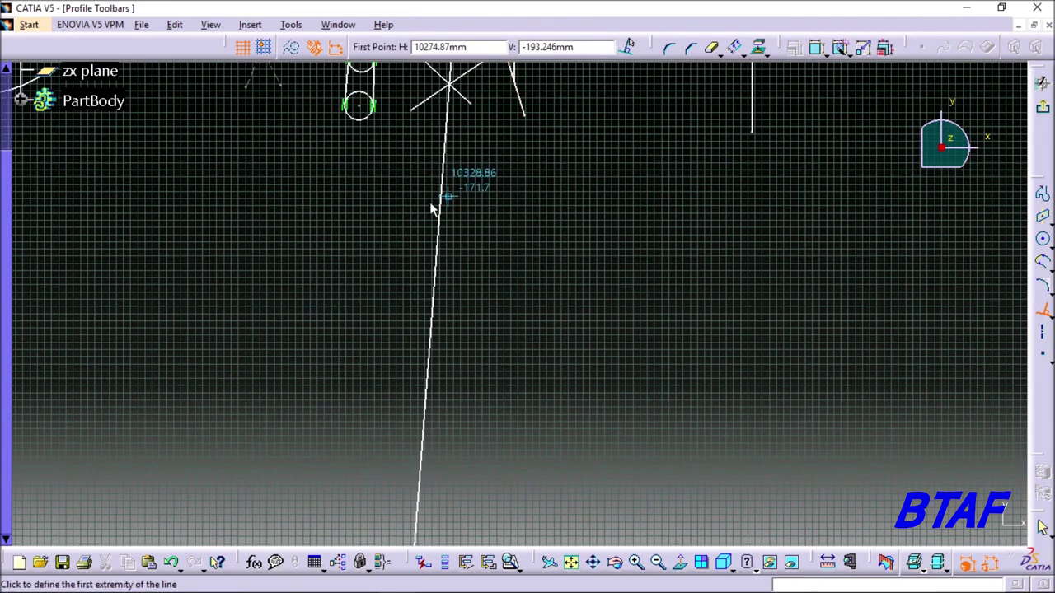
click(267, 315)
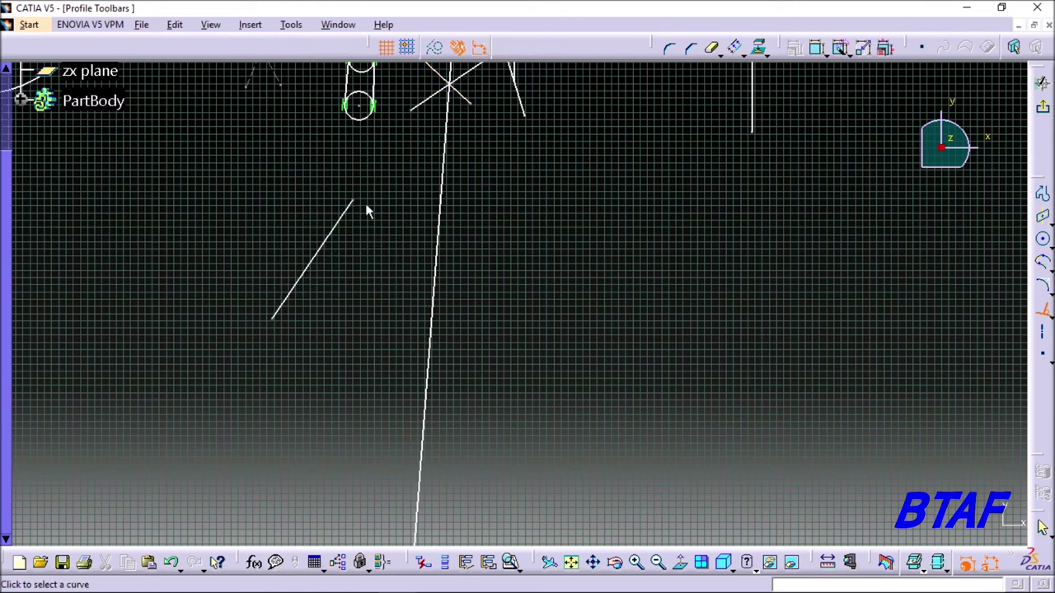
click(441, 236)
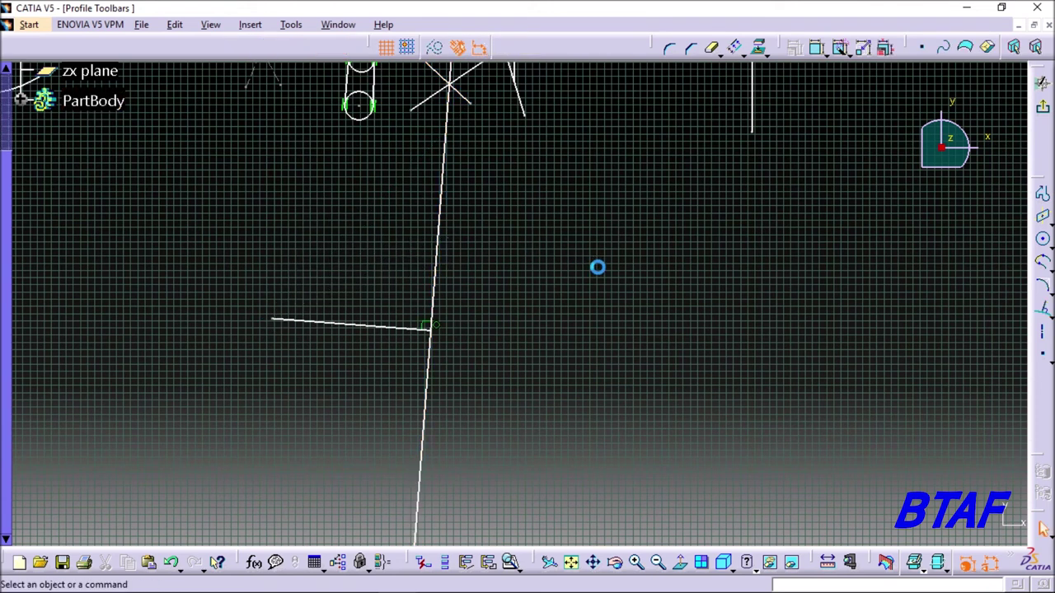
- Draw a vertical axis in the empty area beyond the steep infinite line
middle_drag(598, 267, 610, 201)
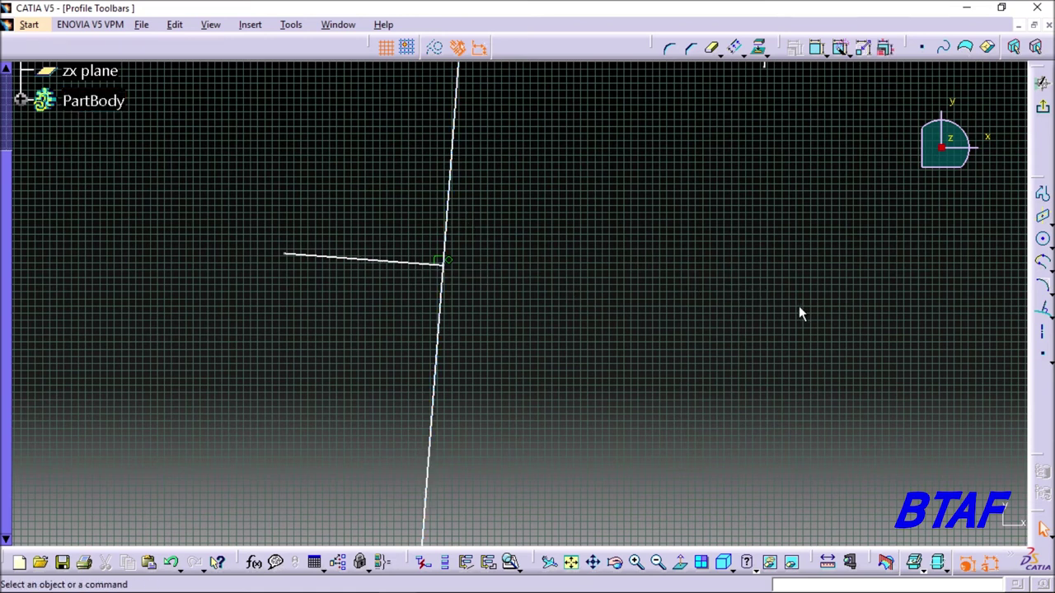
click(1044, 333)
click(740, 177)
click(740, 420)
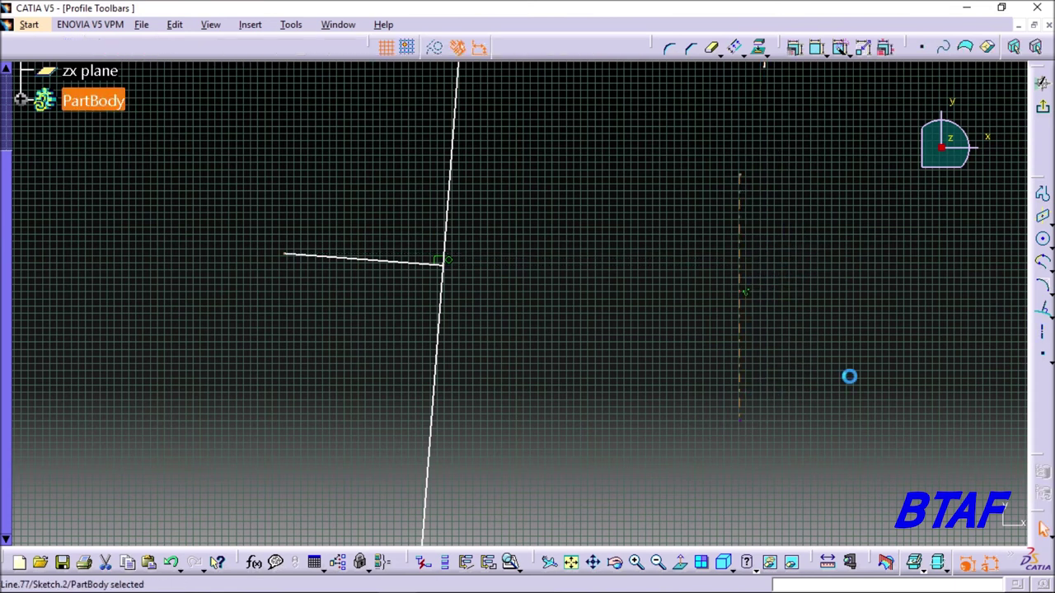
- Draw a horizontal axis about 4737 mm long, crossing the vertical axis
click(1044, 333)
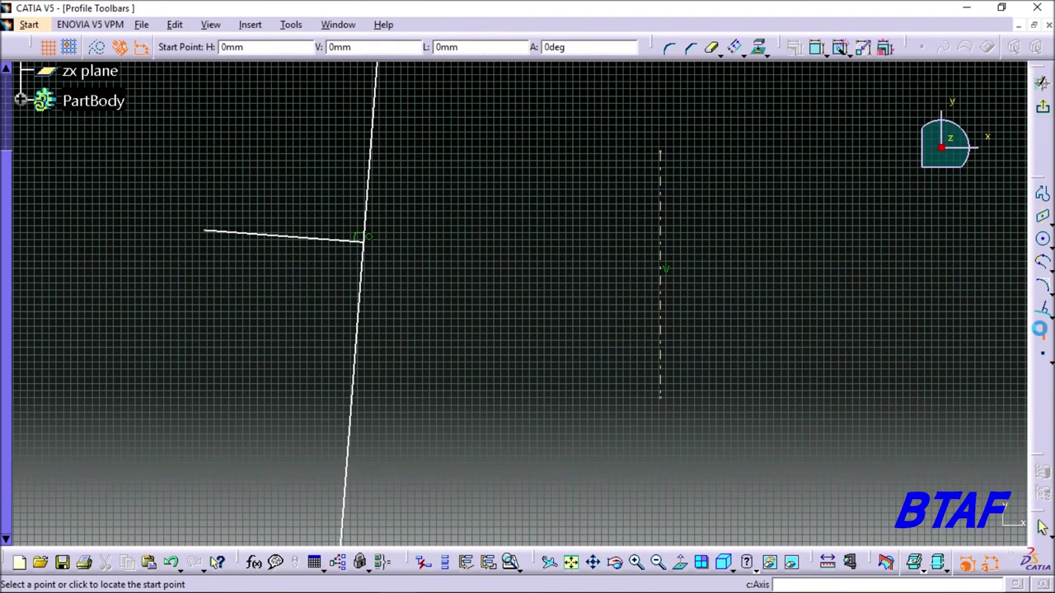
click(501, 253)
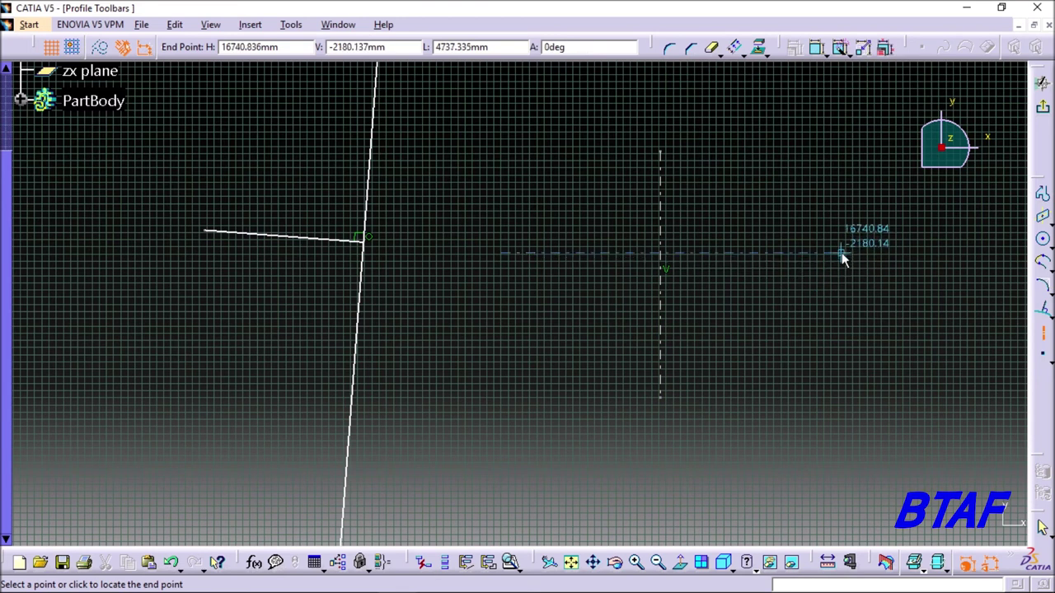
click(843, 252)
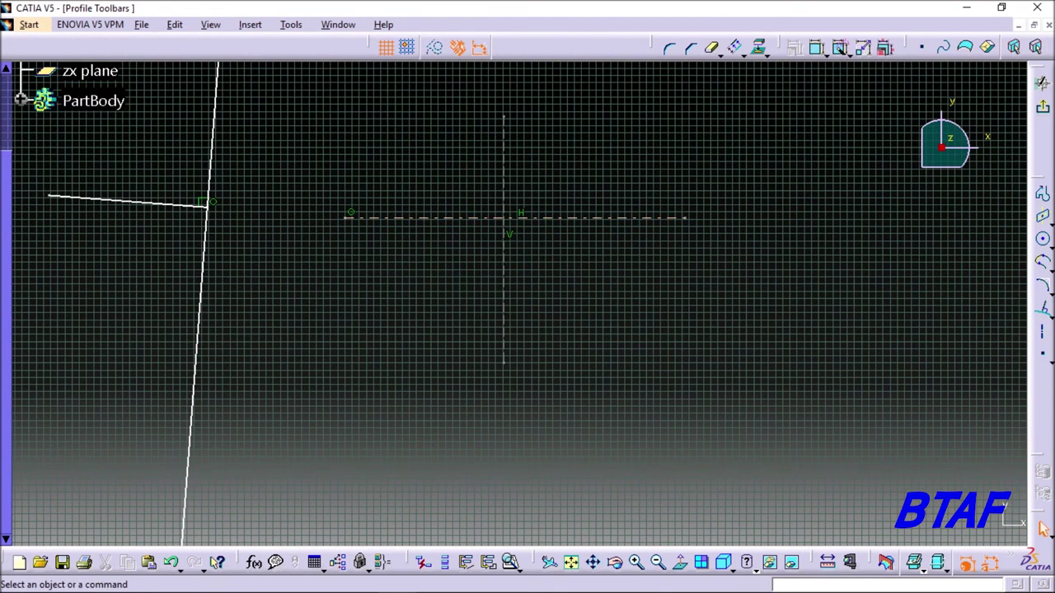
- Place a free point below and beyond the two crossing axes with Point by Clicking
click(1044, 354)
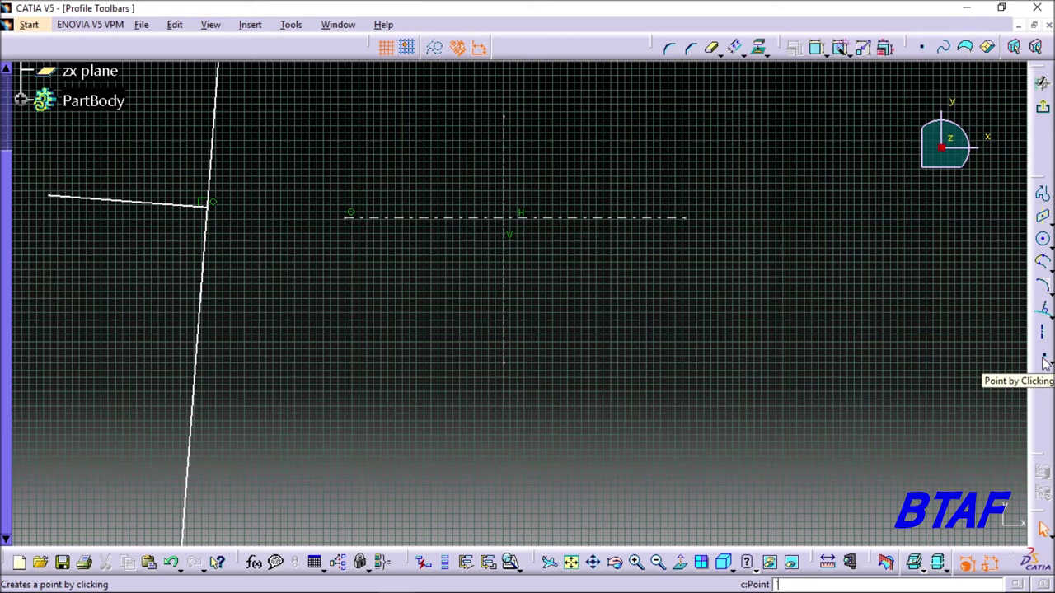
click(1042, 357)
click(758, 333)
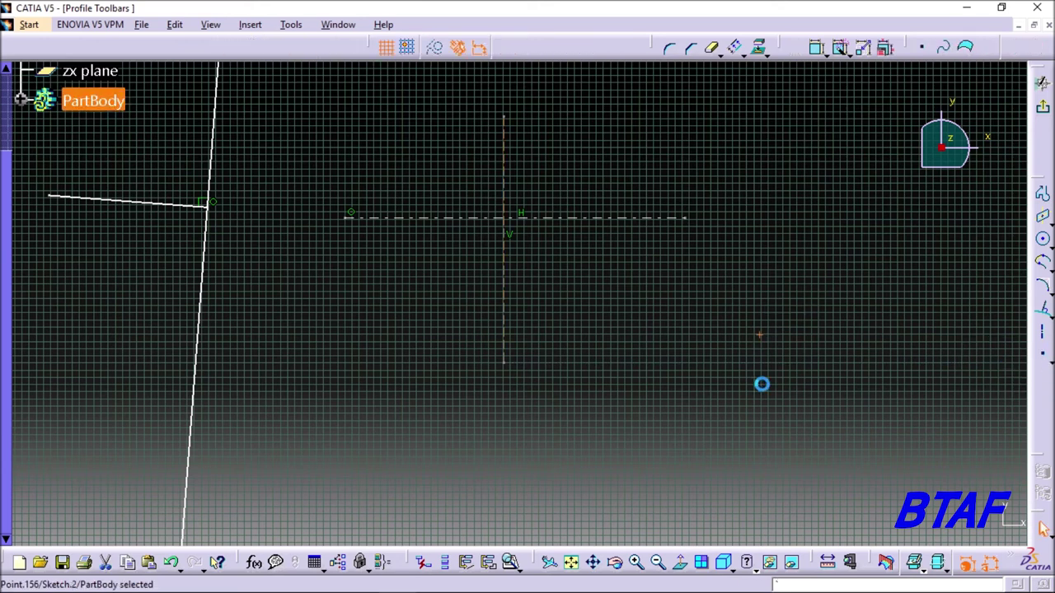
middle_click(752, 370)
middle_drag(568, 370, 536, 327)
click(568, 370)
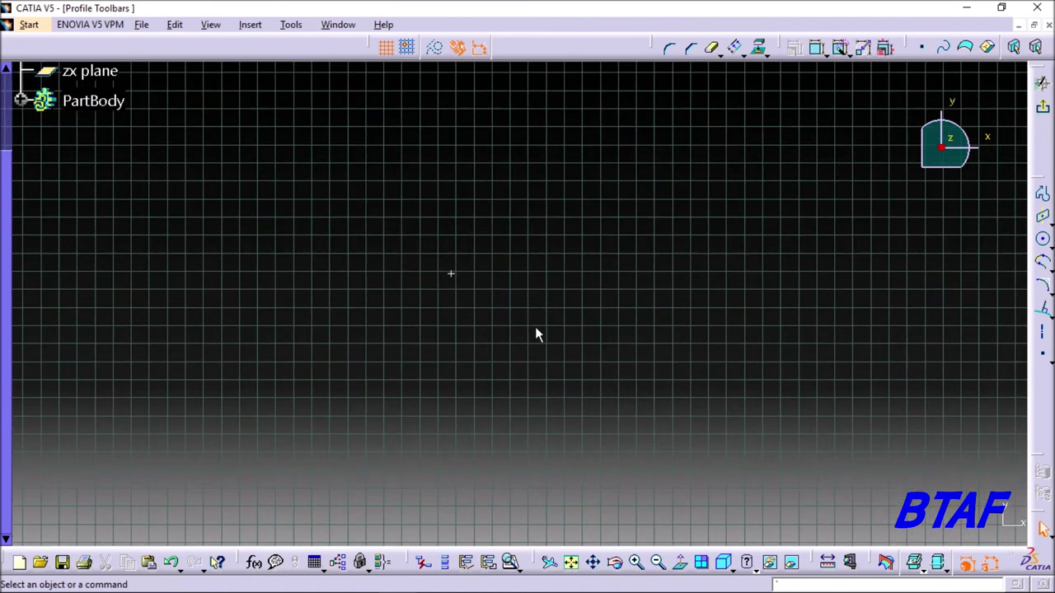
- Start a Point by Using Coordinates and set its Cartesian H value to 80 mm
click(1043, 355)
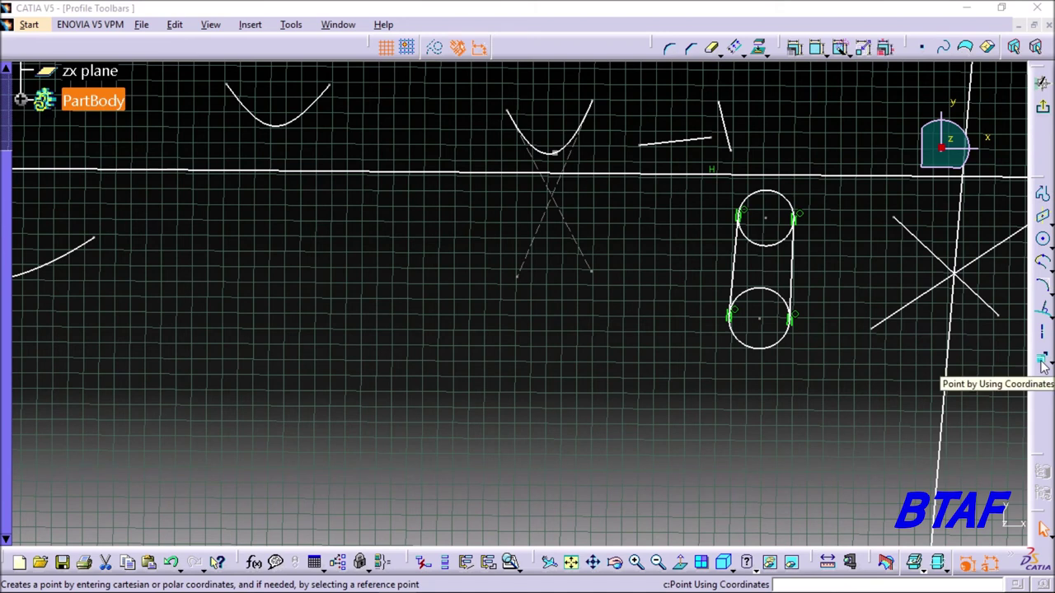
click(1044, 363)
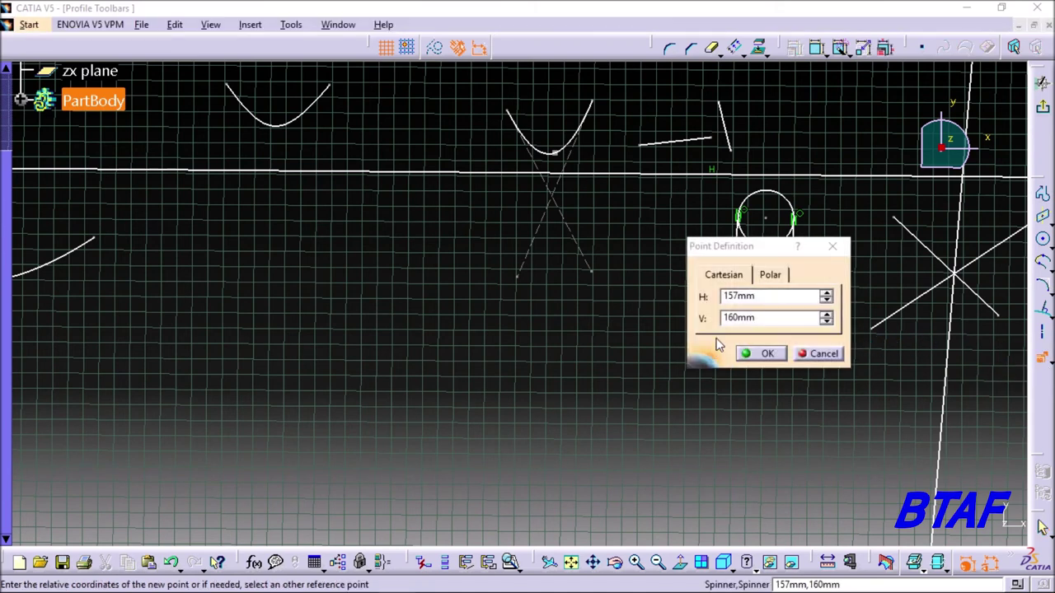
middle_drag(148, 280, 683, 265)
middle_drag(250, 259, 575, 250)
middle_drag(497, 261, 572, 242)
middle_drag(381, 370, 572, 277)
middle_drag(483, 361, 485, 260)
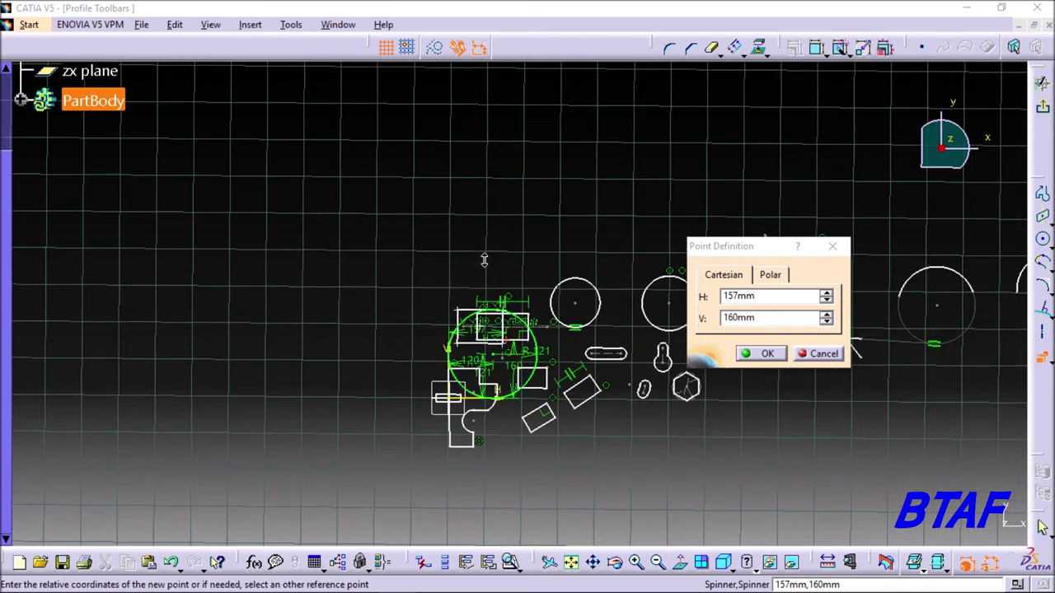
mouse_move(488, 367)
middle_down()
mouse_move(467, 309)
mouse_move(455, 175)
middle_up()
click(759, 295)
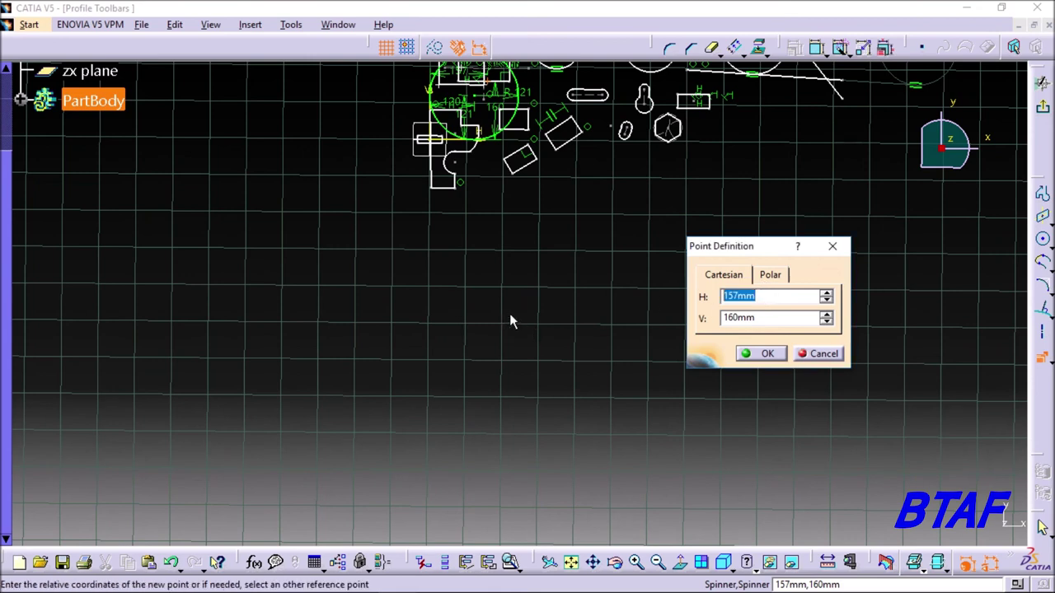
key(BackSpace)
text(80)
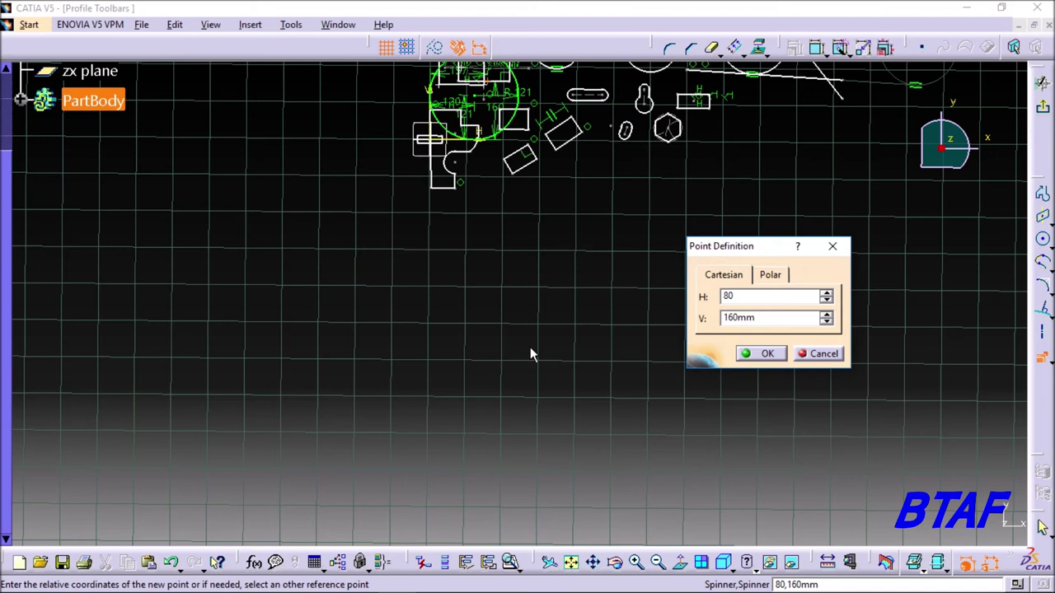
- Set the point's V value to 80 mm and create it
click(765, 317)
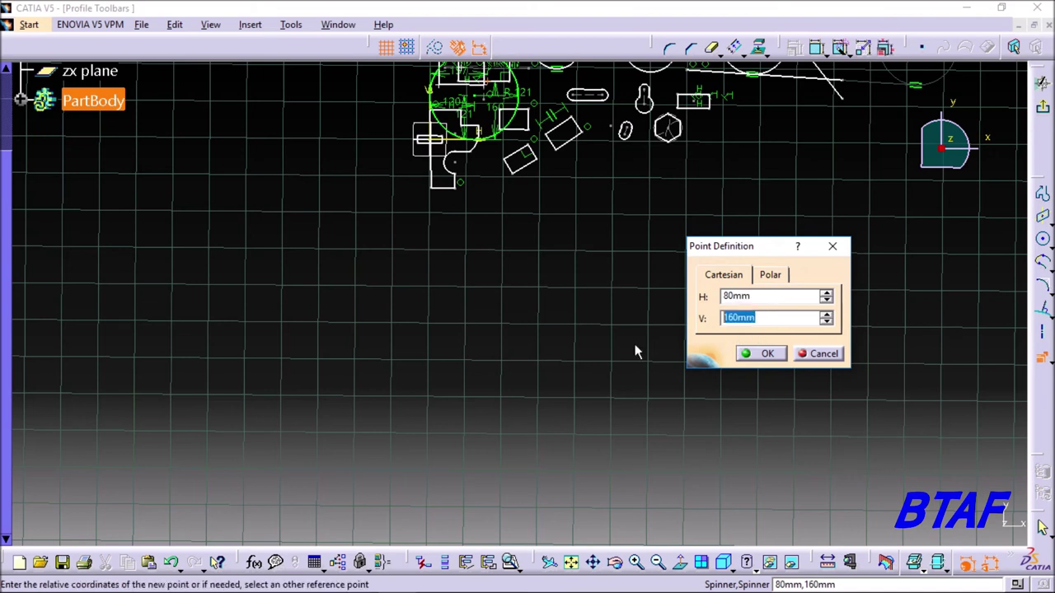
key(BackSpace)
text(80)
key(Return)
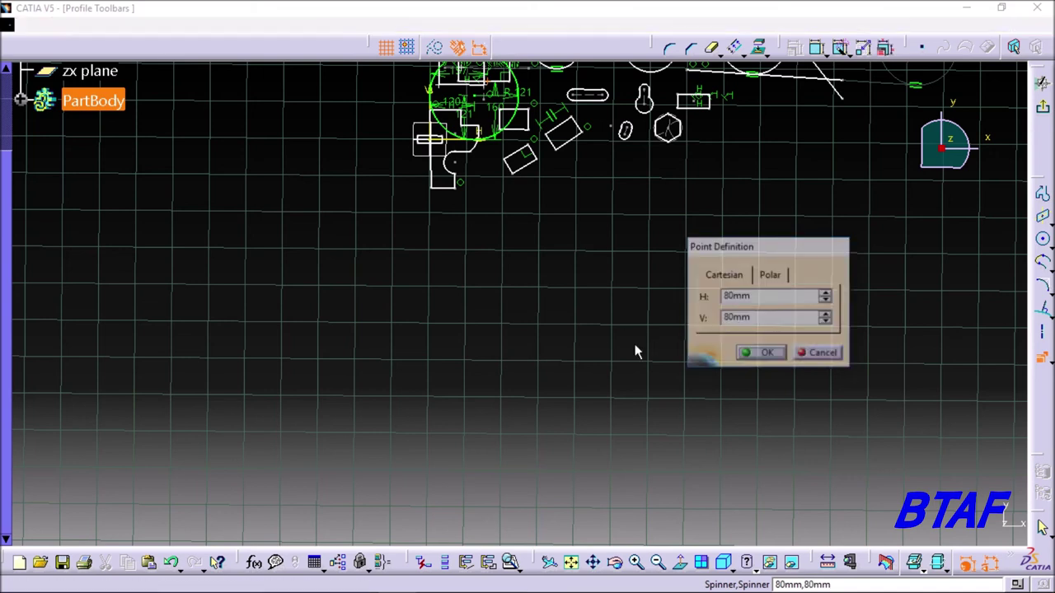
middle_drag(666, 311, 440, 404)
mouse_move(353, 293)
middle_down()
mouse_move(595, 375)
mouse_move(579, 211)
middle_up()
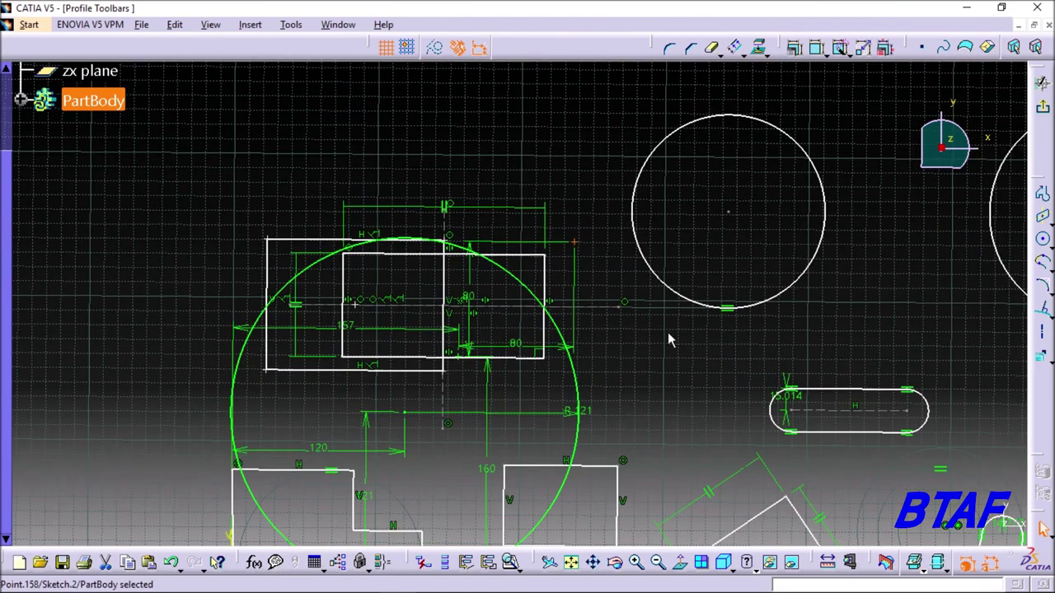
- Draw a nearly horizontal line about 547 mm long in the free area below the circles and arcs
middle_drag(738, 347, 610, 310)
click(1050, 360)
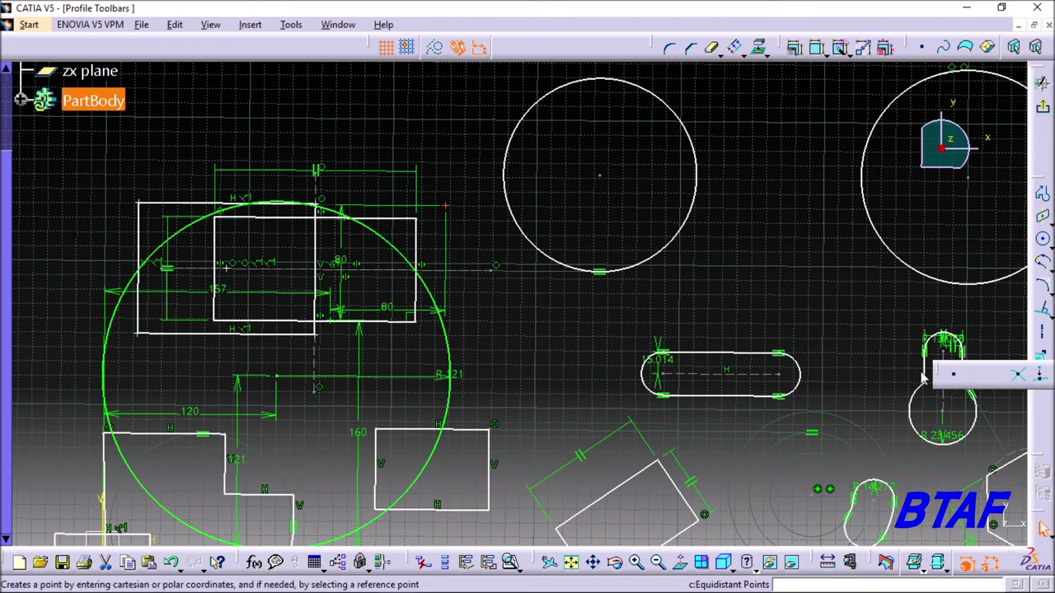
click(1001, 376)
mouse_move(512, 341)
middle_down()
mouse_move(404, 341)
mouse_move(494, 299)
mouse_move(513, 267)
middle_up()
mouse_move(462, 201)
middle_down()
mouse_move(602, 311)
mouse_move(349, 321)
middle_up()
mouse_move(539, 250)
middle_down()
mouse_move(711, 238)
mouse_move(410, 199)
mouse_move(396, 149)
middle_up()
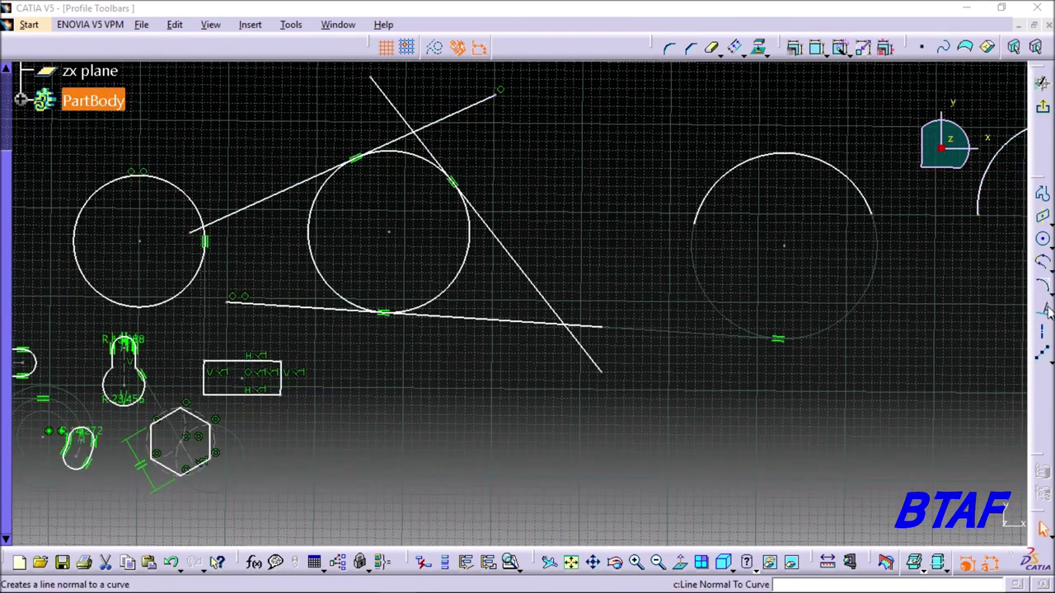
click(1043, 334)
click(954, 331)
mouse_move(774, 382)
middle_down()
mouse_move(612, 228)
mouse_move(569, 143)
middle_up()
click(376, 287)
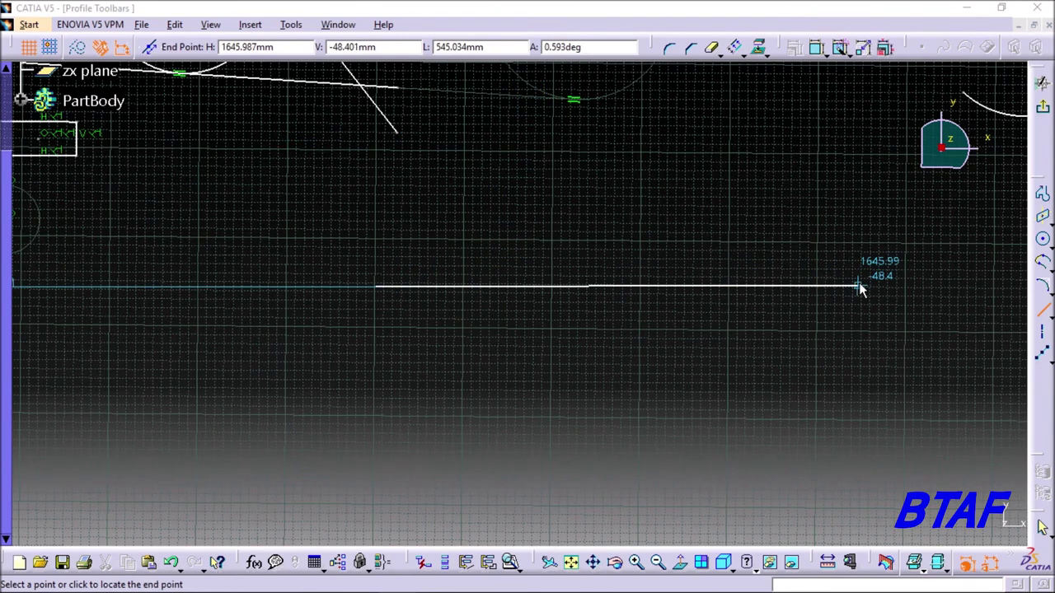
click(856, 288)
- Create 5 equidistant points along the new horizontal line
click(1038, 354)
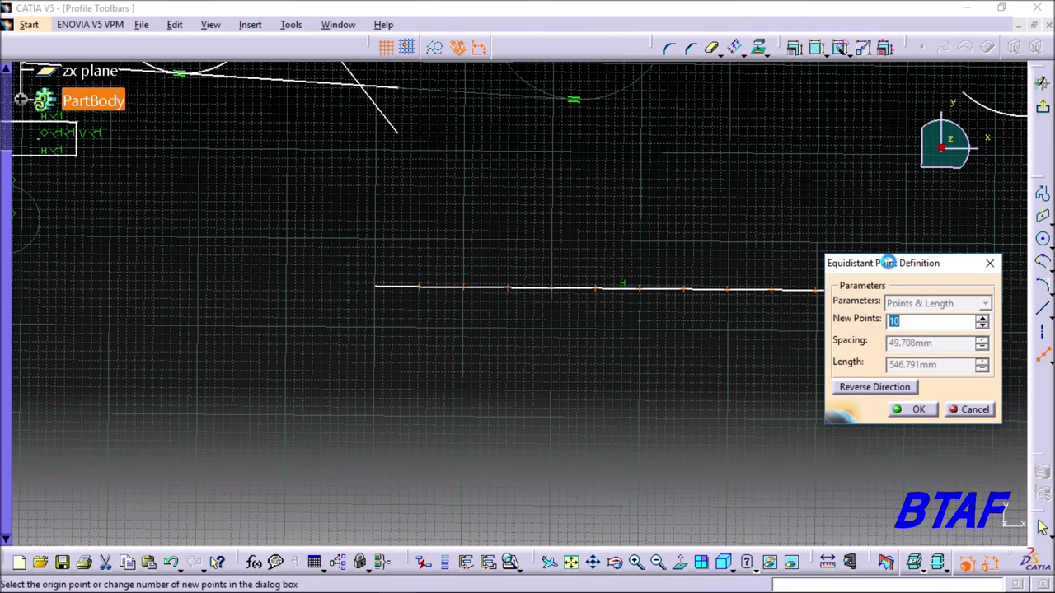
click(982, 326)
click(982, 327)
click(982, 327)
click(982, 326)
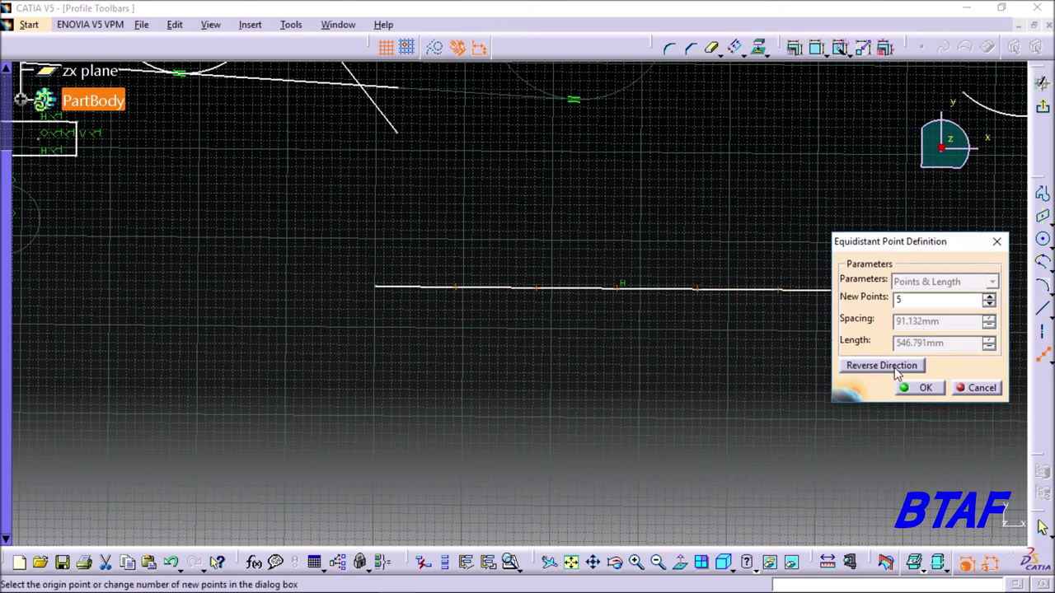
click(921, 389)
mouse_move(707, 322)
middle_down()
mouse_move(681, 211)
mouse_move(686, 225)
mouse_move(850, 280)
middle_up()
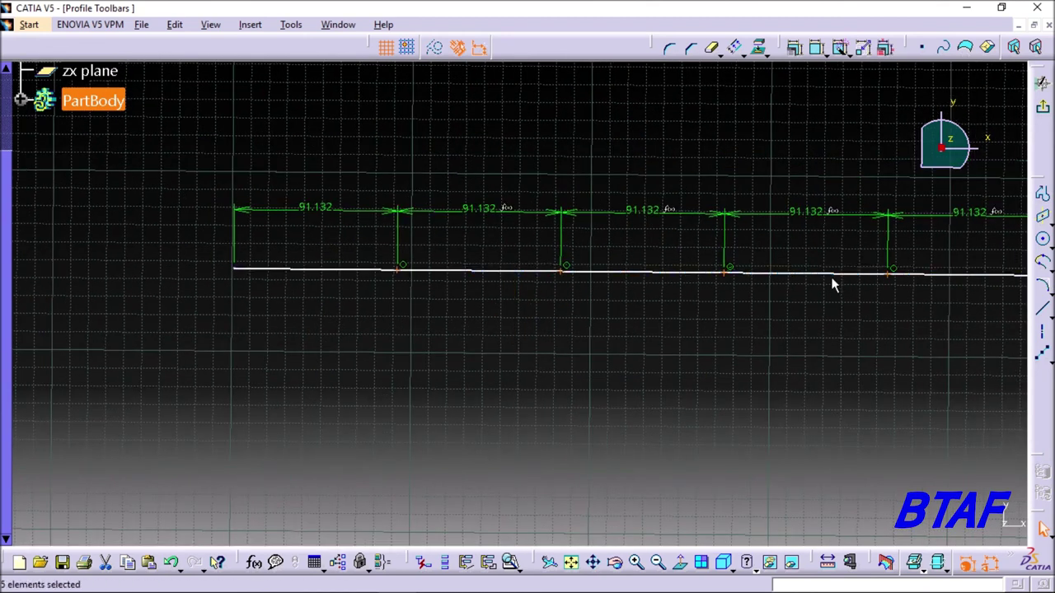
mouse_move(788, 234)
middle_down()
mouse_move(697, 209)
mouse_move(807, 289)
middle_up()
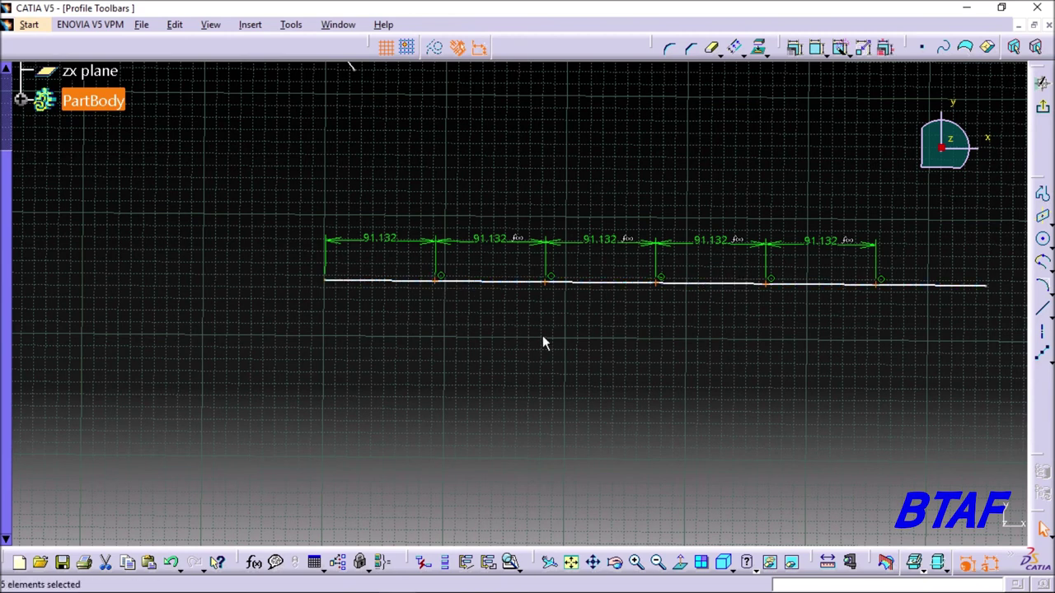
- Draw two sloping lines that cross each other below the line with the equidistant points
middle_drag(753, 358, 705, 316)
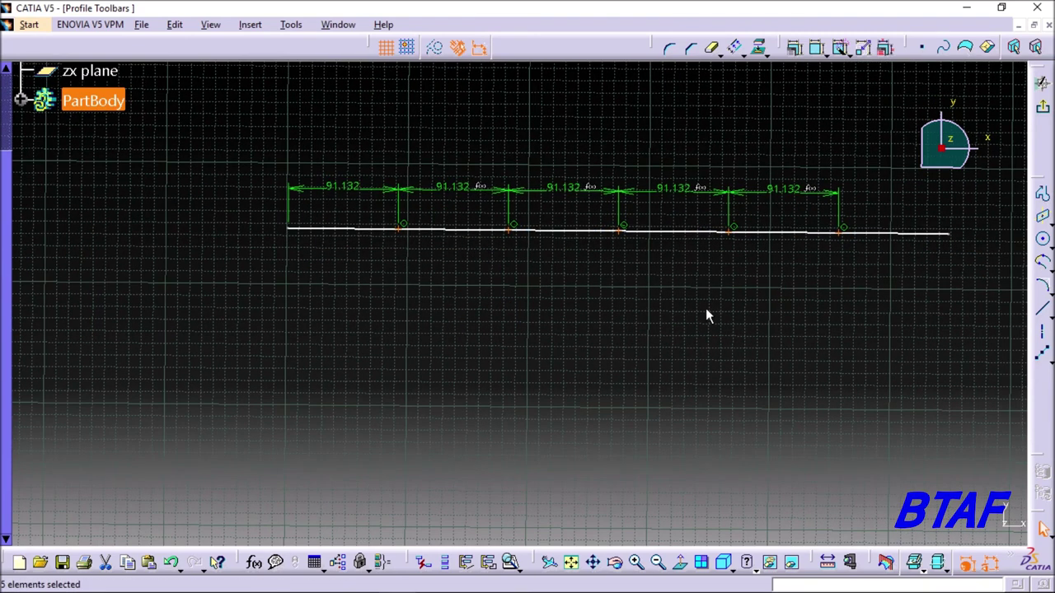
click(1045, 313)
click(480, 312)
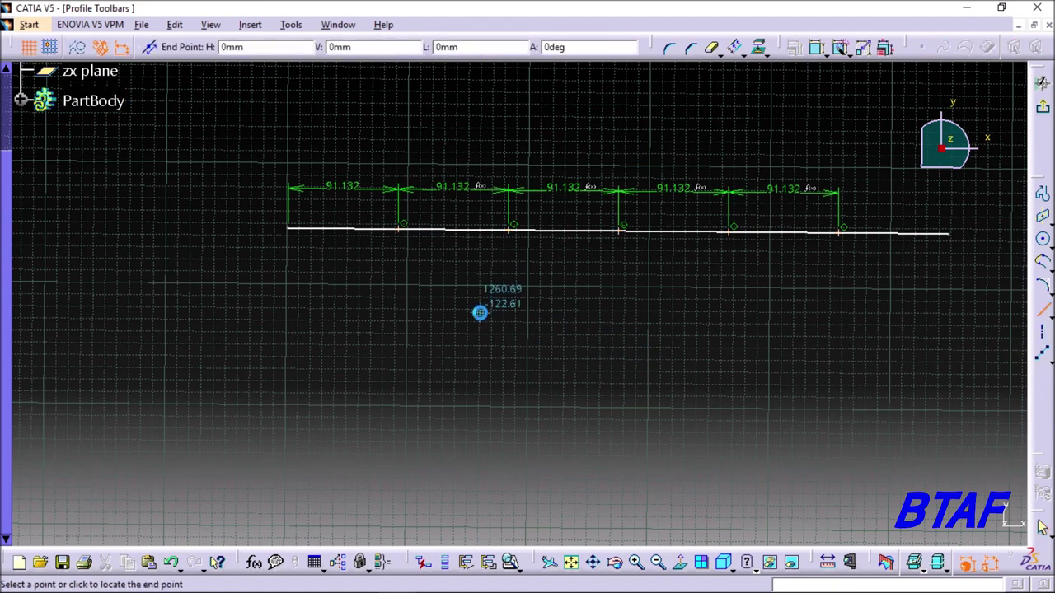
click(758, 467)
click(957, 322)
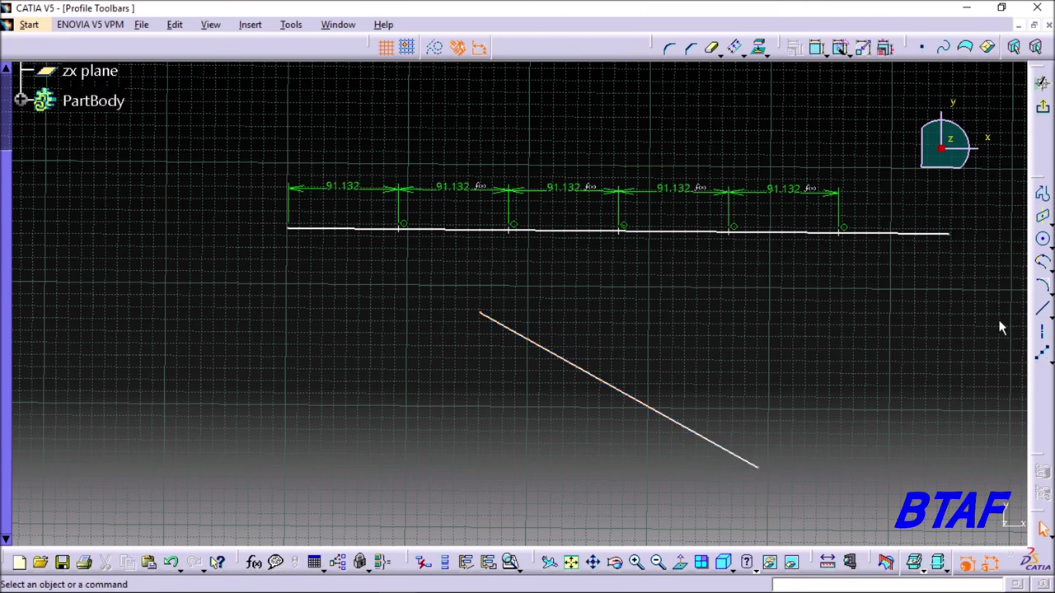
click(1043, 312)
click(768, 283)
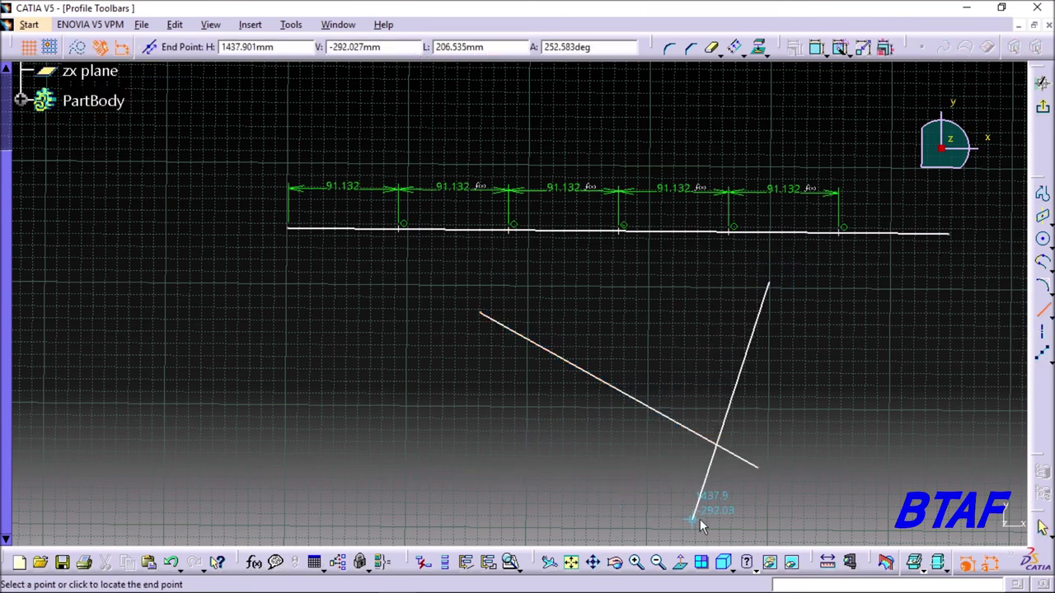
click(622, 497)
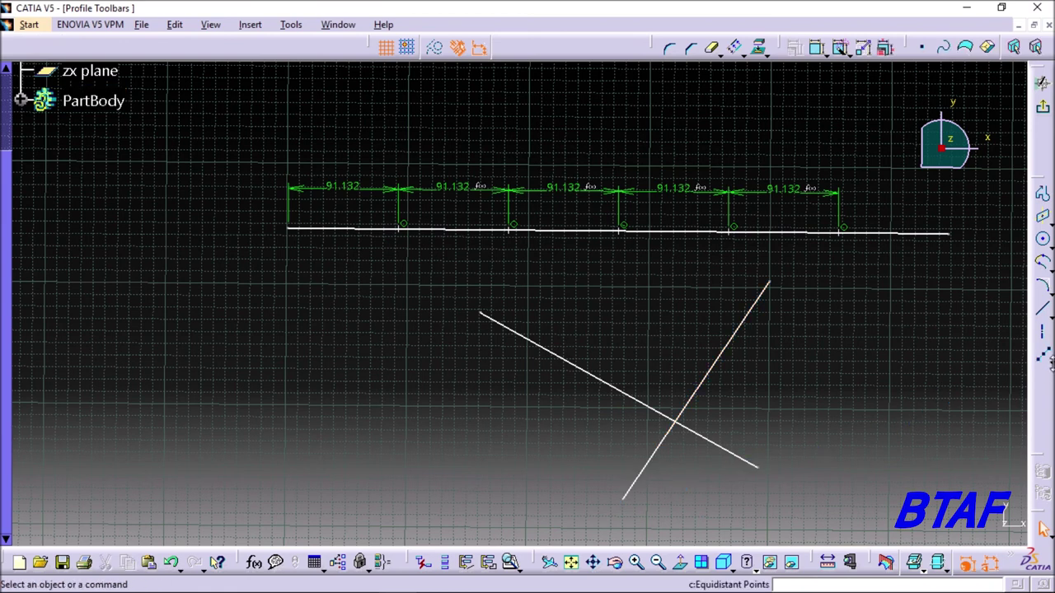
- Create an intersection point where the two sloping lines cross
click(1045, 356)
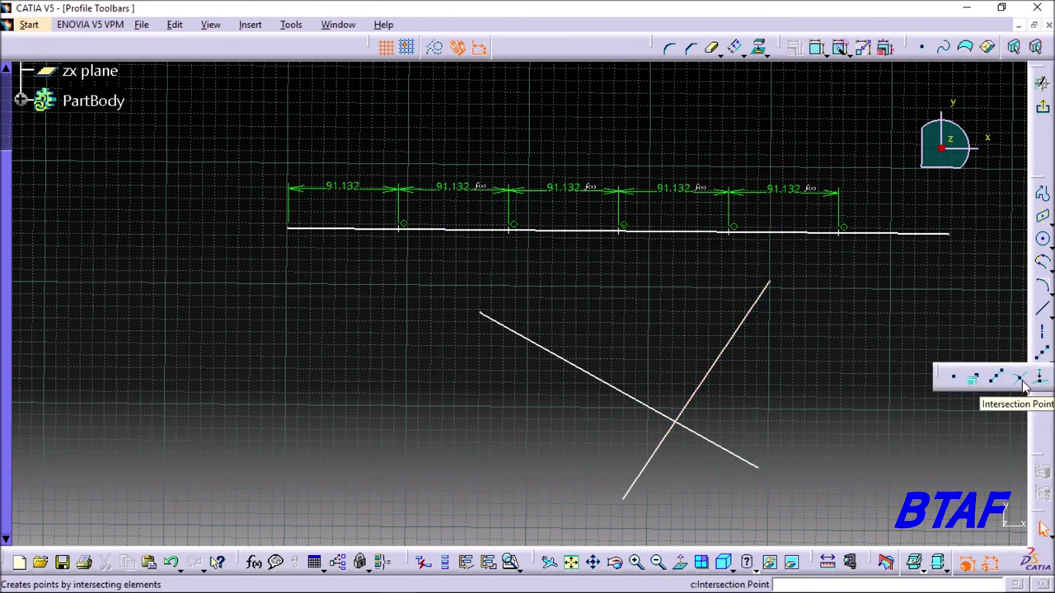
click(1022, 384)
click(728, 341)
click(603, 383)
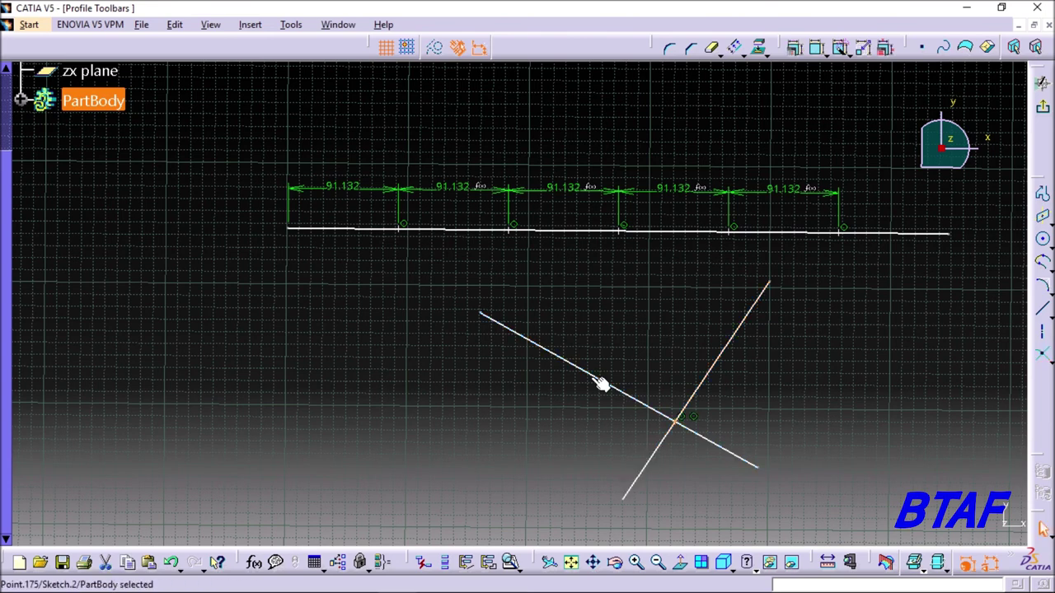
- Draw two separate lines beside the crossing pair: a sloping one about 235 mm long and a shorter, steep one above it that does not touch it
mouse_move(767, 430)
middle_down()
mouse_move(748, 398)
mouse_move(775, 328)
mouse_move(615, 474)
mouse_move(566, 322)
mouse_move(511, 299)
mouse_move(544, 406)
middle_up()
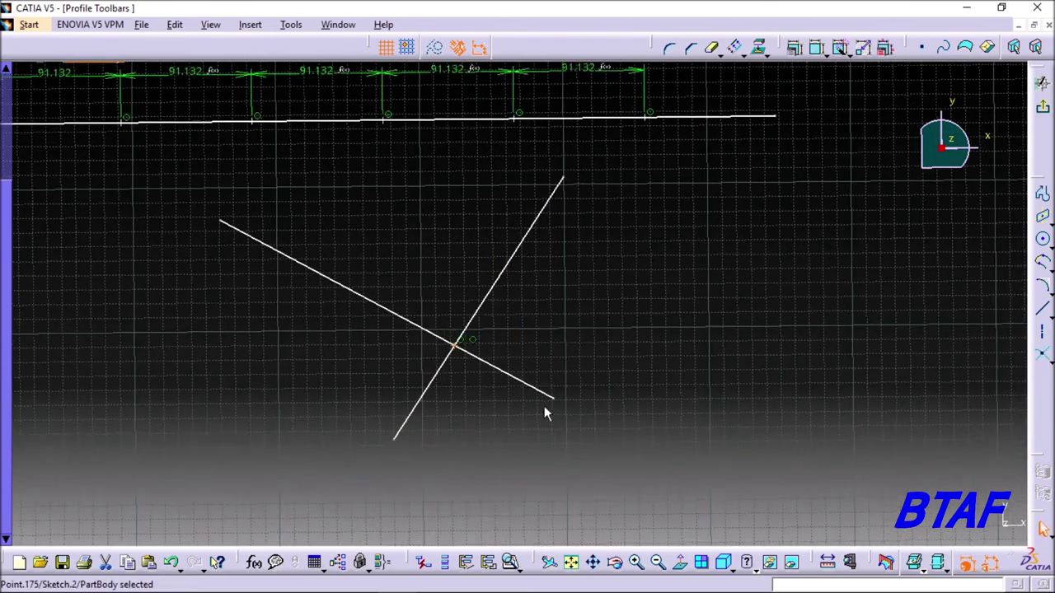
click(1043, 309)
click(571, 251)
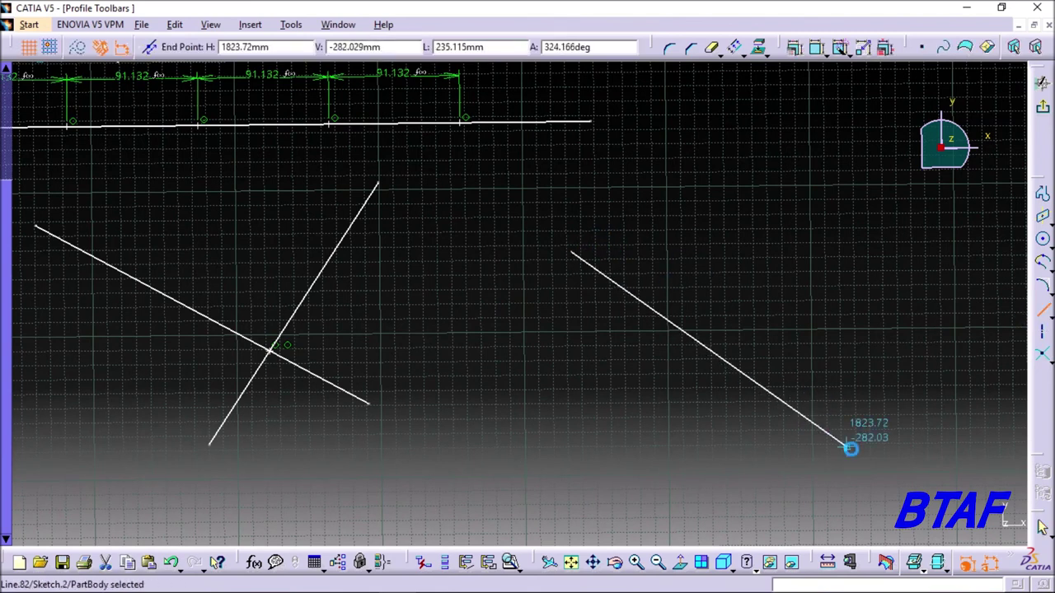
click(850, 449)
click(1042, 309)
click(764, 175)
click(782, 361)
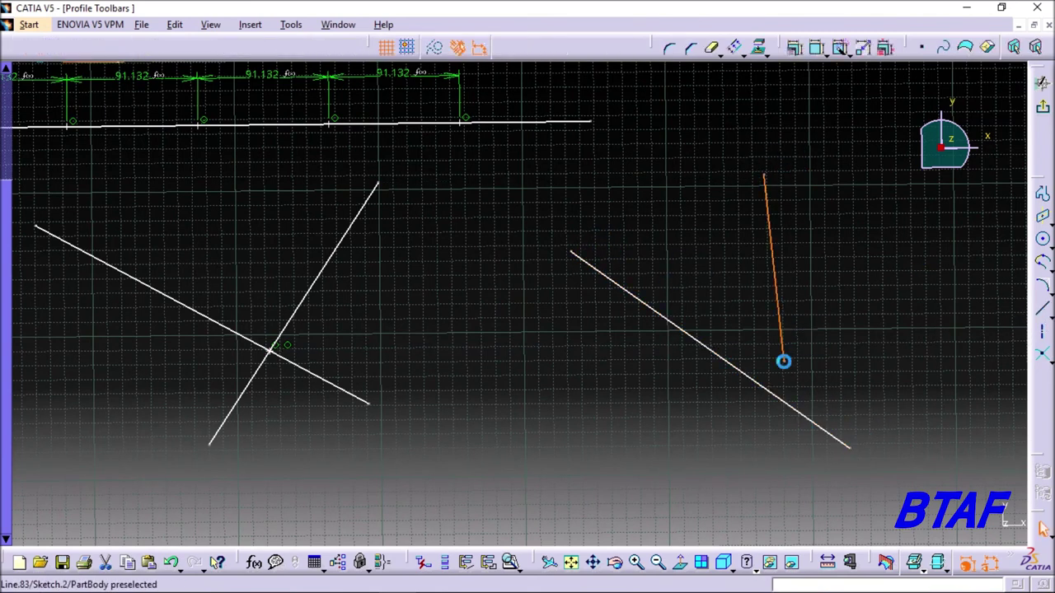
- Create an intersection point on the long sloping line where the extension of the short steep line meets it
click(1043, 356)
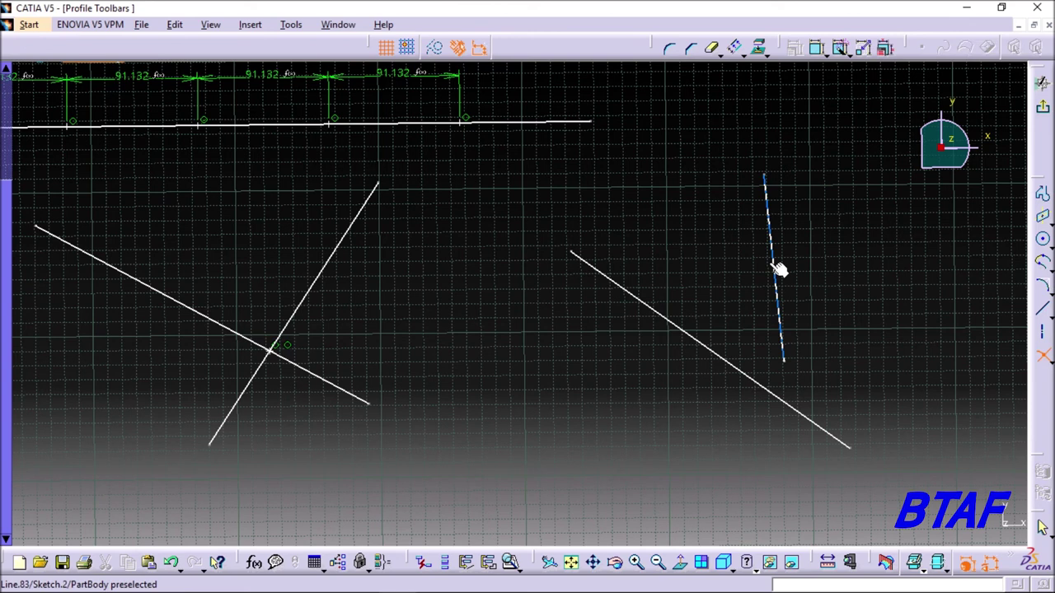
click(779, 268)
click(697, 341)
mouse_move(780, 417)
middle_down()
mouse_move(670, 351)
mouse_move(698, 299)
middle_up()
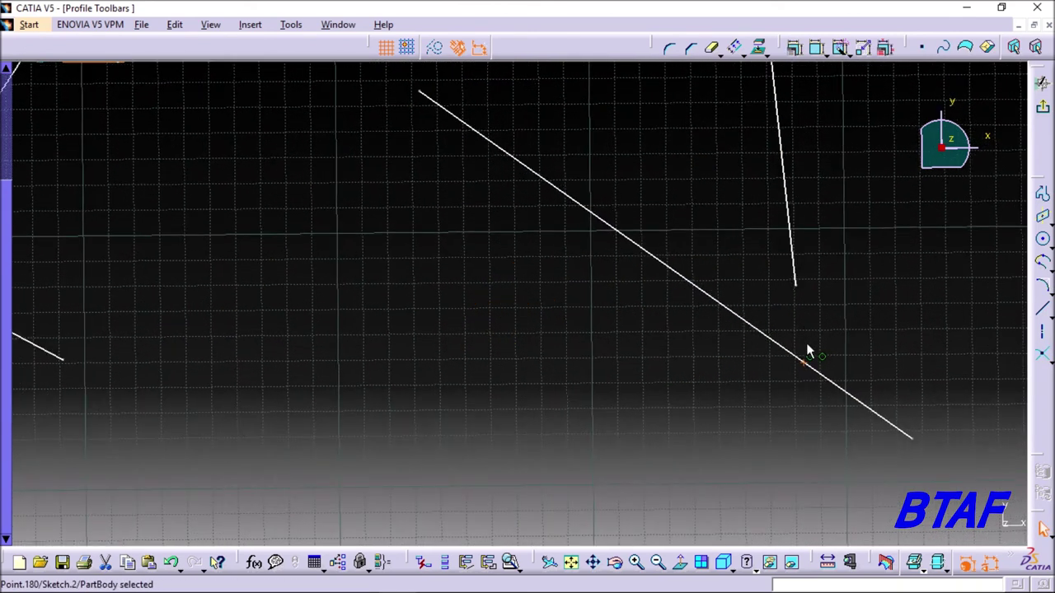
middle_drag(833, 346, 808, 299)
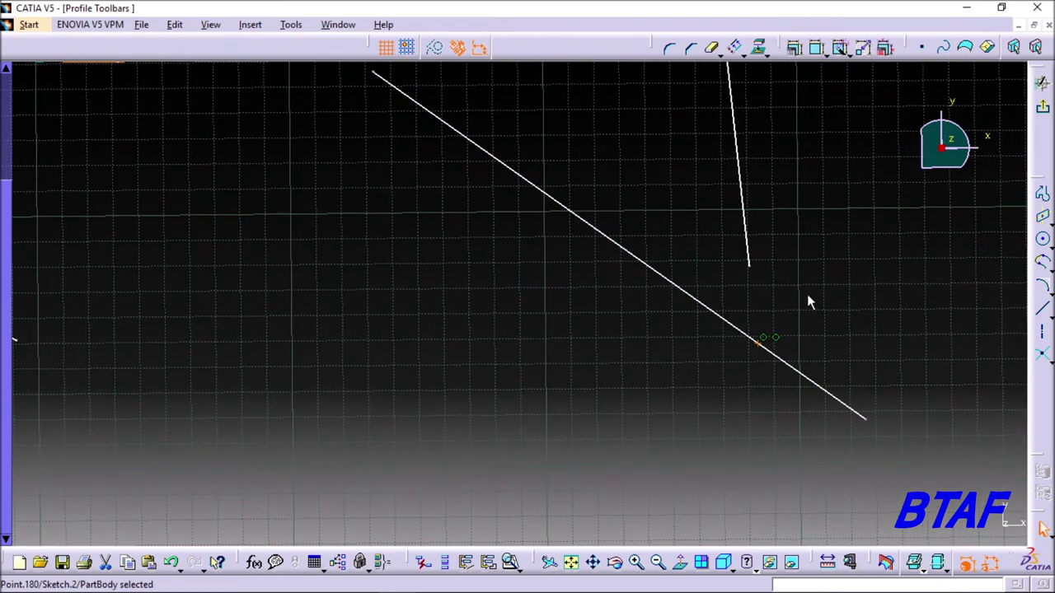
- Draw a downward-sloping line about 106 mm long in the free area below the existing lines
click(1044, 360)
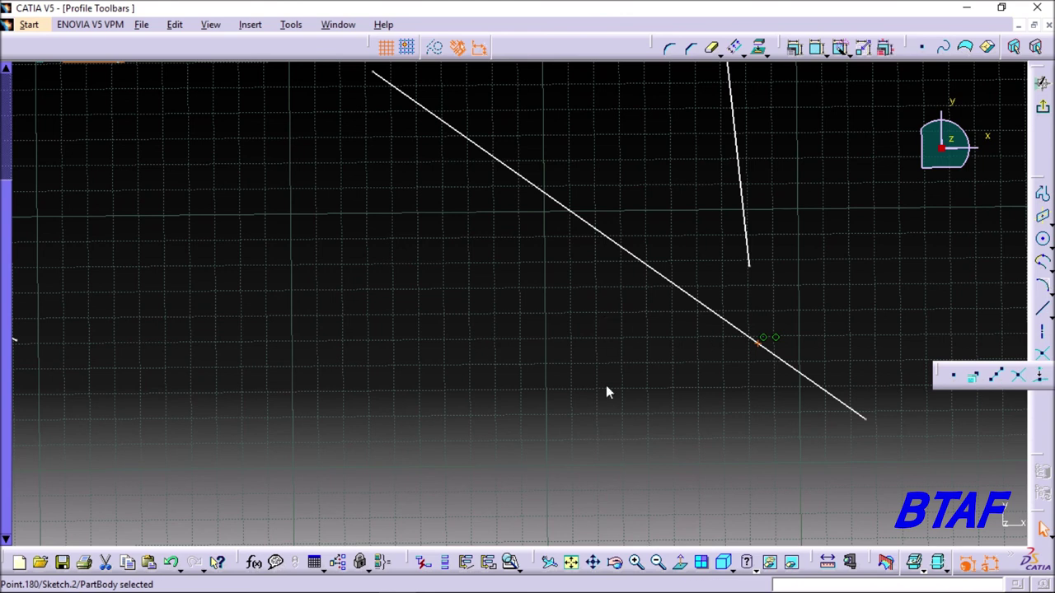
click(1043, 310)
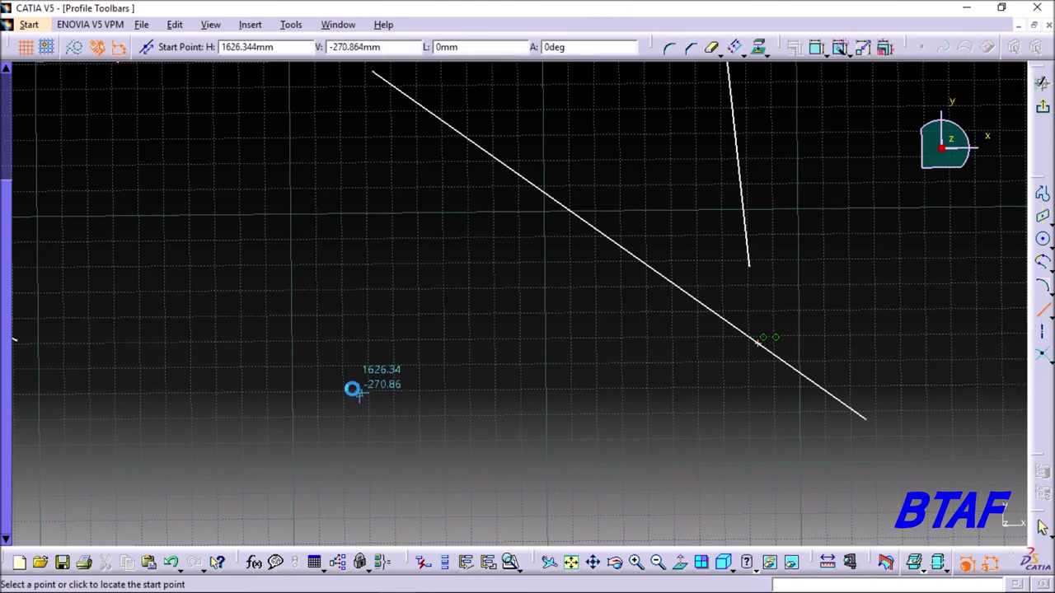
middle_drag(353, 390, 495, 257)
click(332, 315)
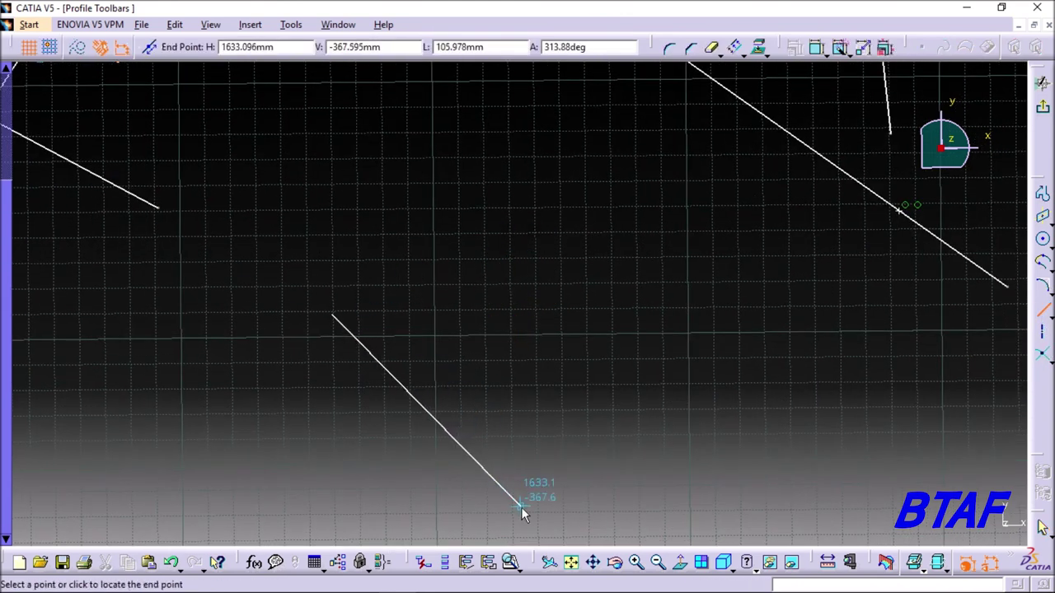
click(521, 507)
middle_drag(532, 497, 458, 428)
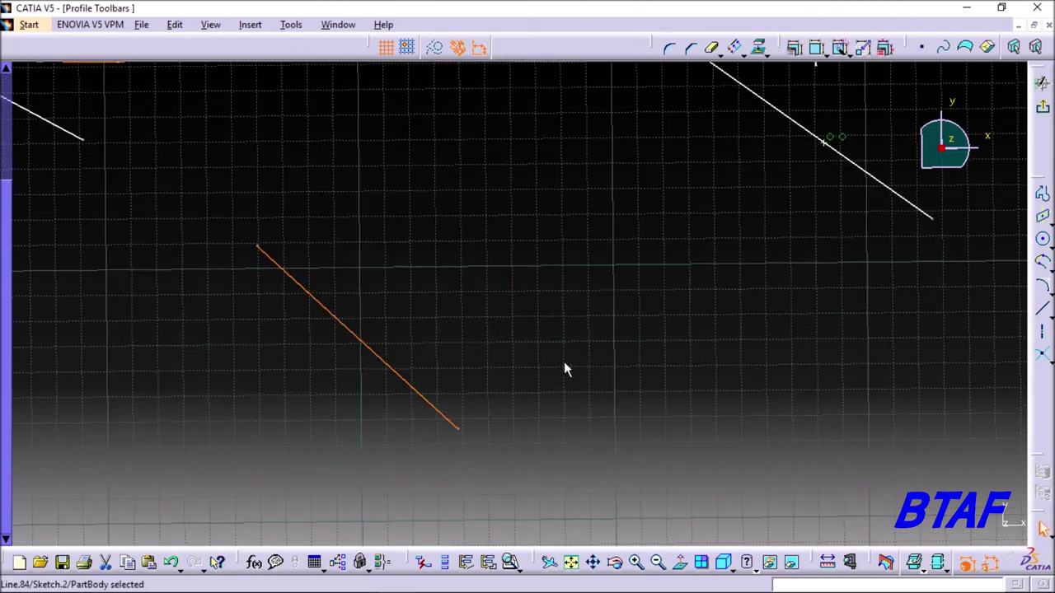
- Place a single point in the free area above the new sloping line
click(1044, 359)
click(958, 377)
click(527, 129)
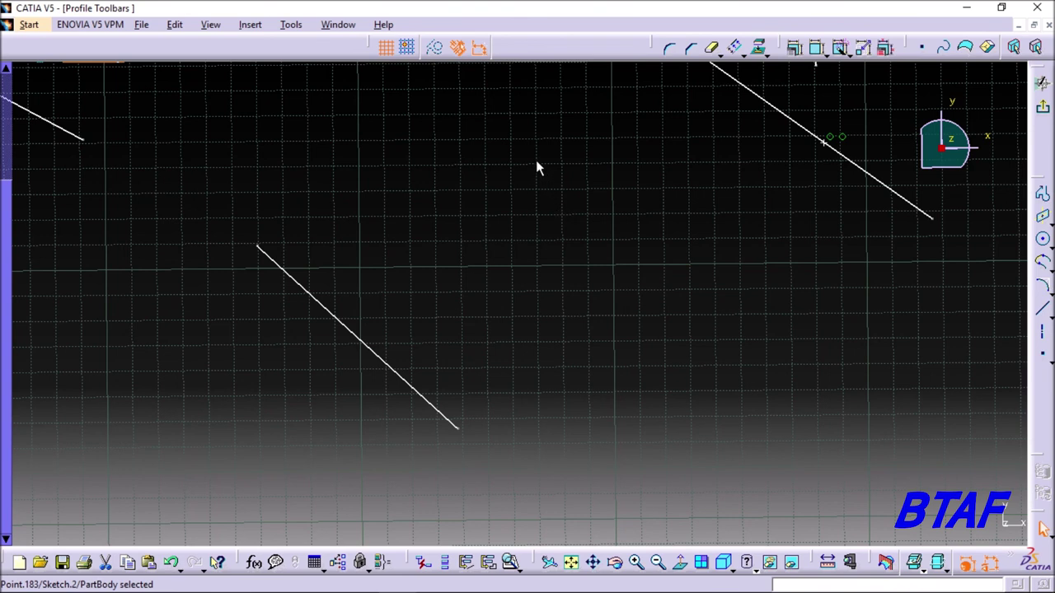
click(544, 187)
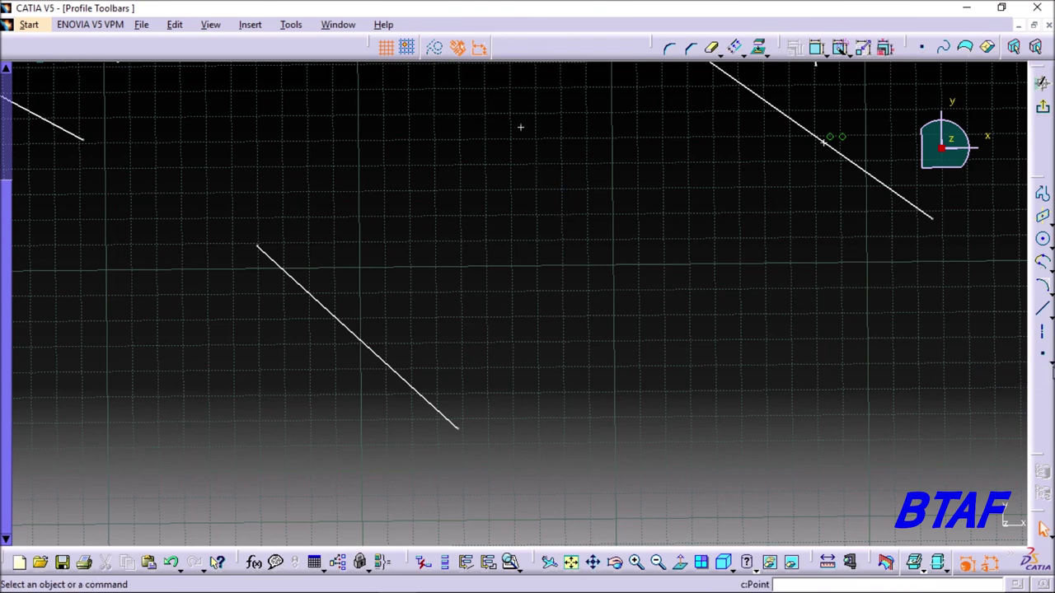
- Create a projection point by projecting the single point perpendicularly onto the new sloping line
click(1044, 356)
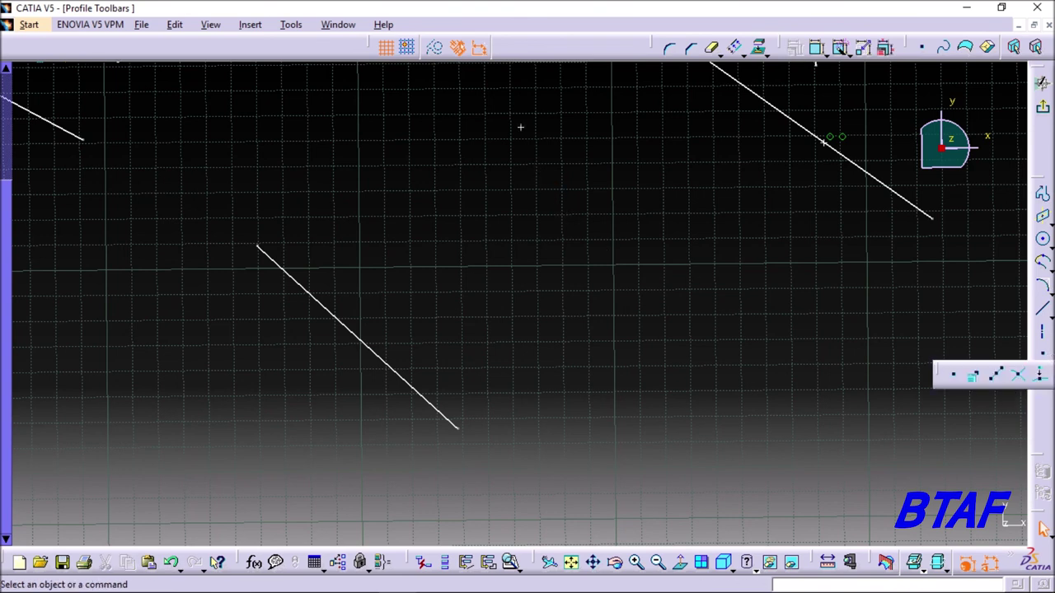
click(1036, 377)
click(522, 128)
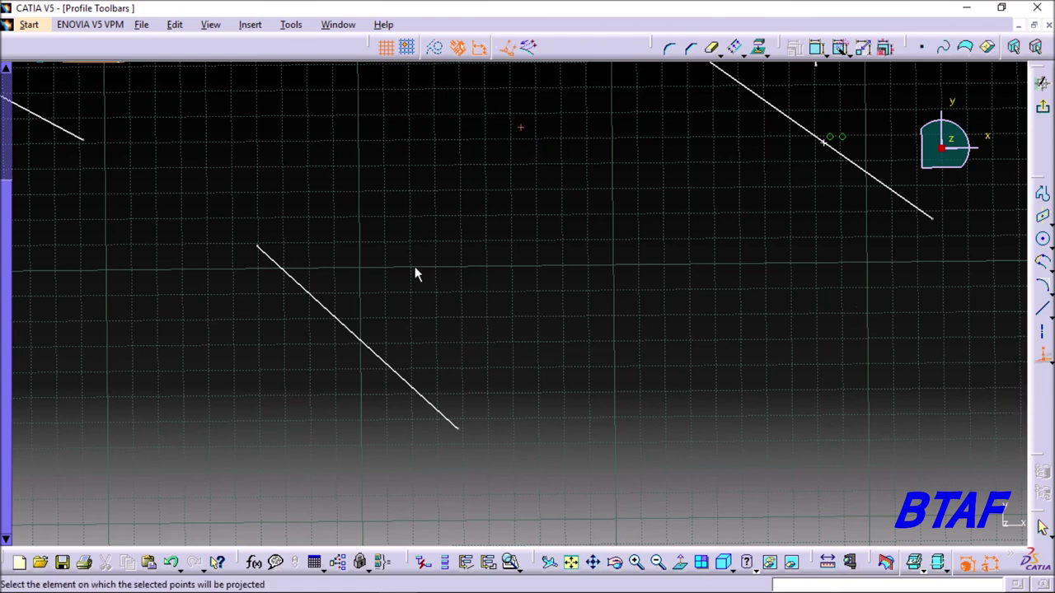
click(376, 356)
click(508, 321)
mouse_move(508, 322)
middle_down()
mouse_move(502, 381)
mouse_move(498, 332)
middle_up()
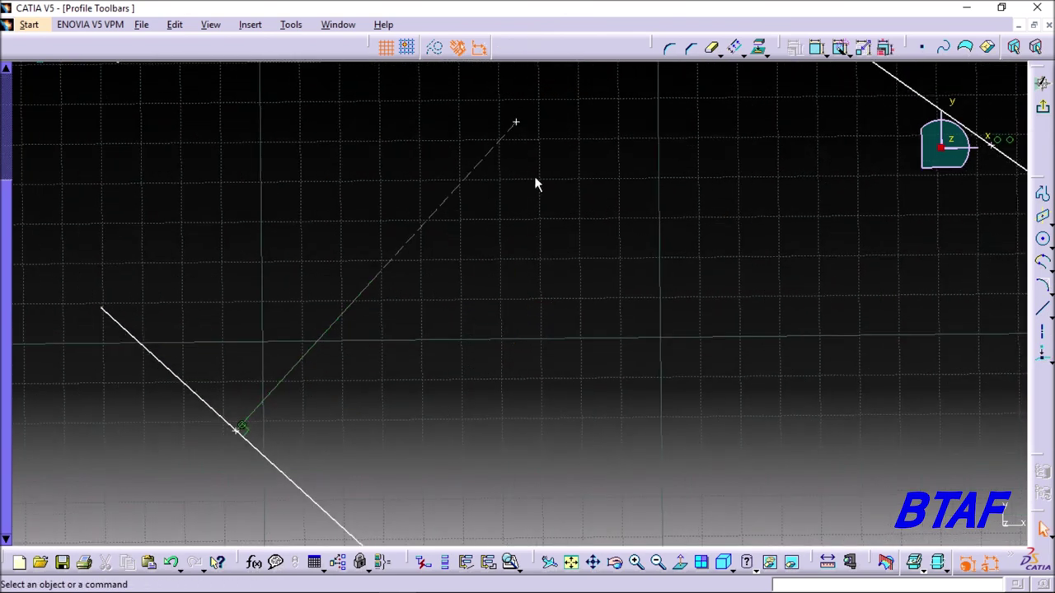